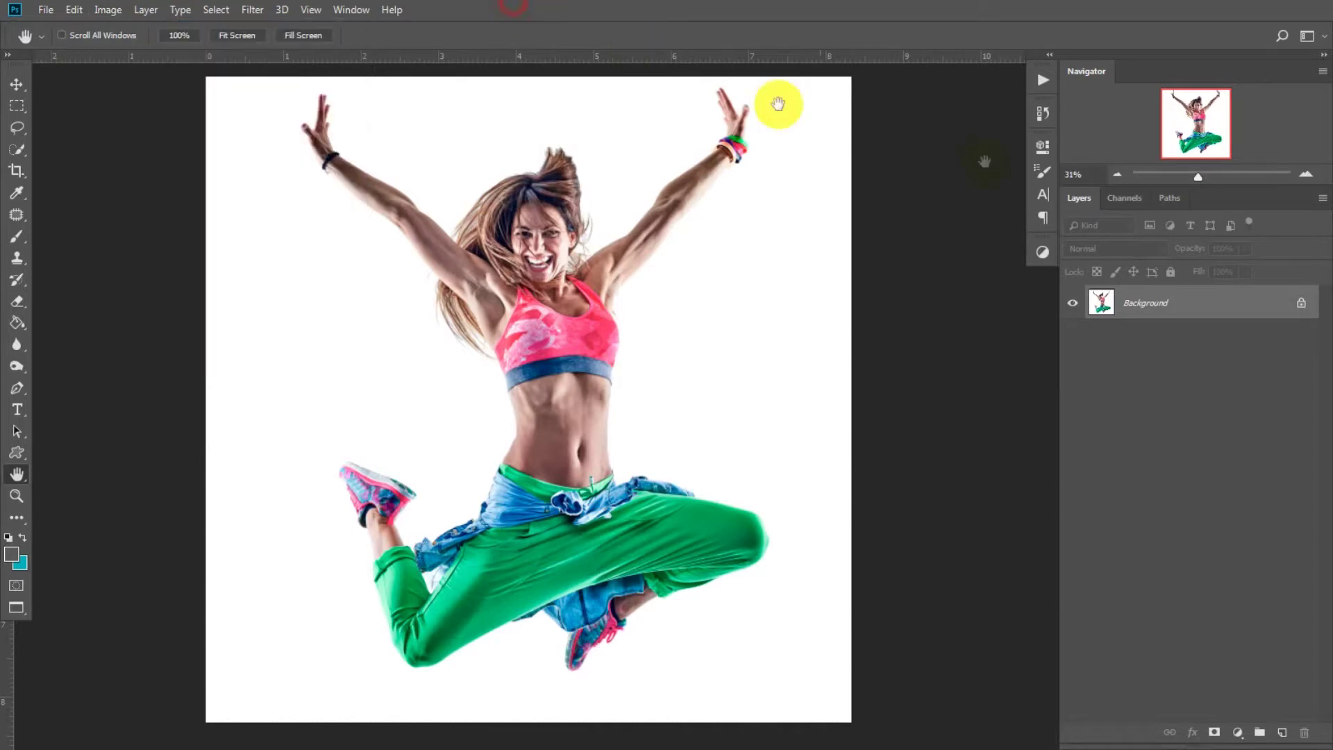
# - Check in the Layers Panel Options that "copy" is added to copied layers and groups
pyautogui.click(1323, 198)
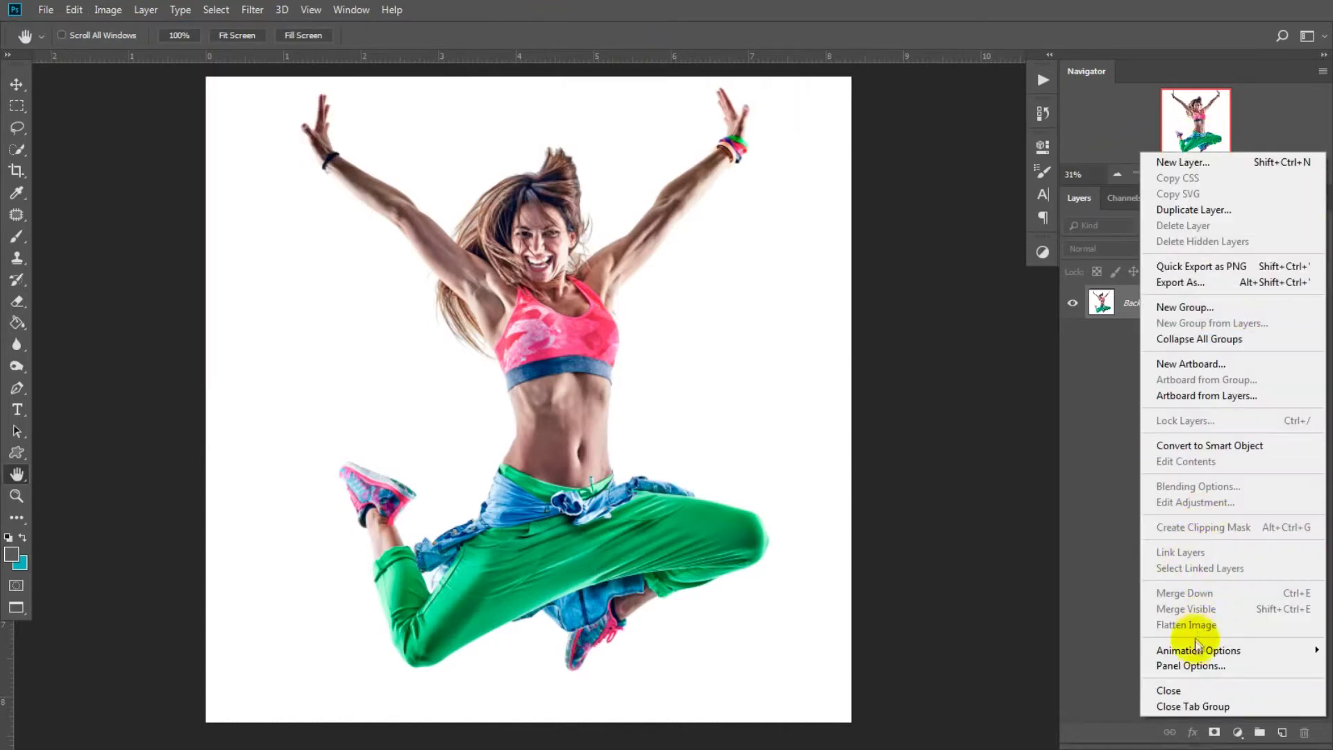
pyautogui.click(1190, 665)
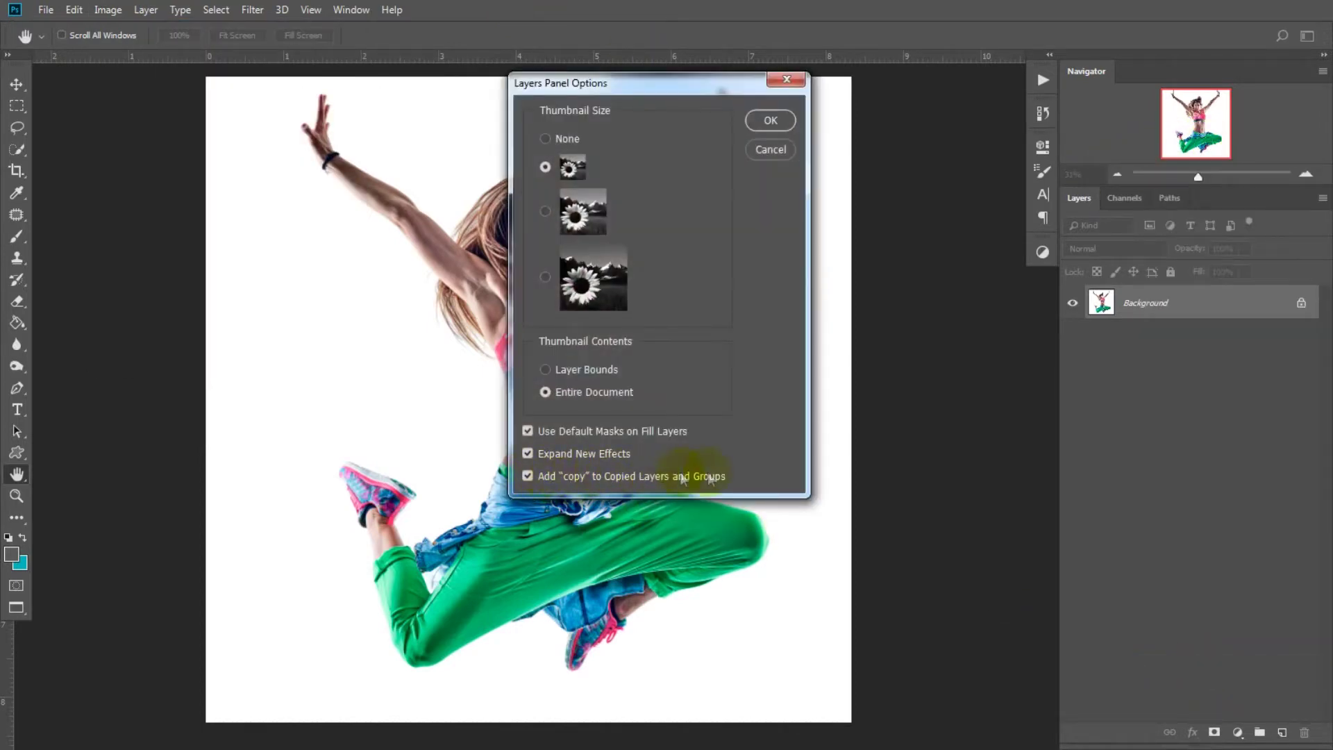
pyautogui.click(774, 118)
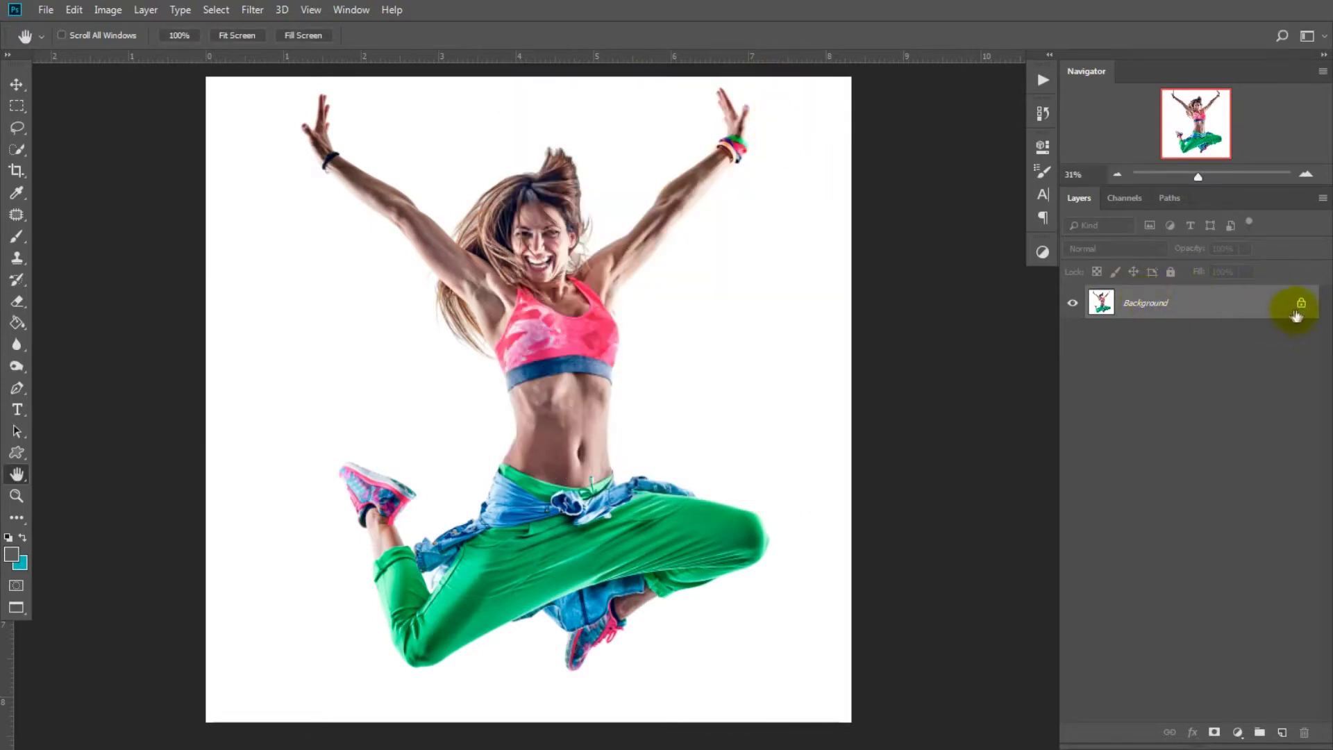
# - Convert the Background into a regular layer and turn it back into a locked Background layer
pyautogui.doubleClick(1257, 306)
pyautogui.click(802, 212)
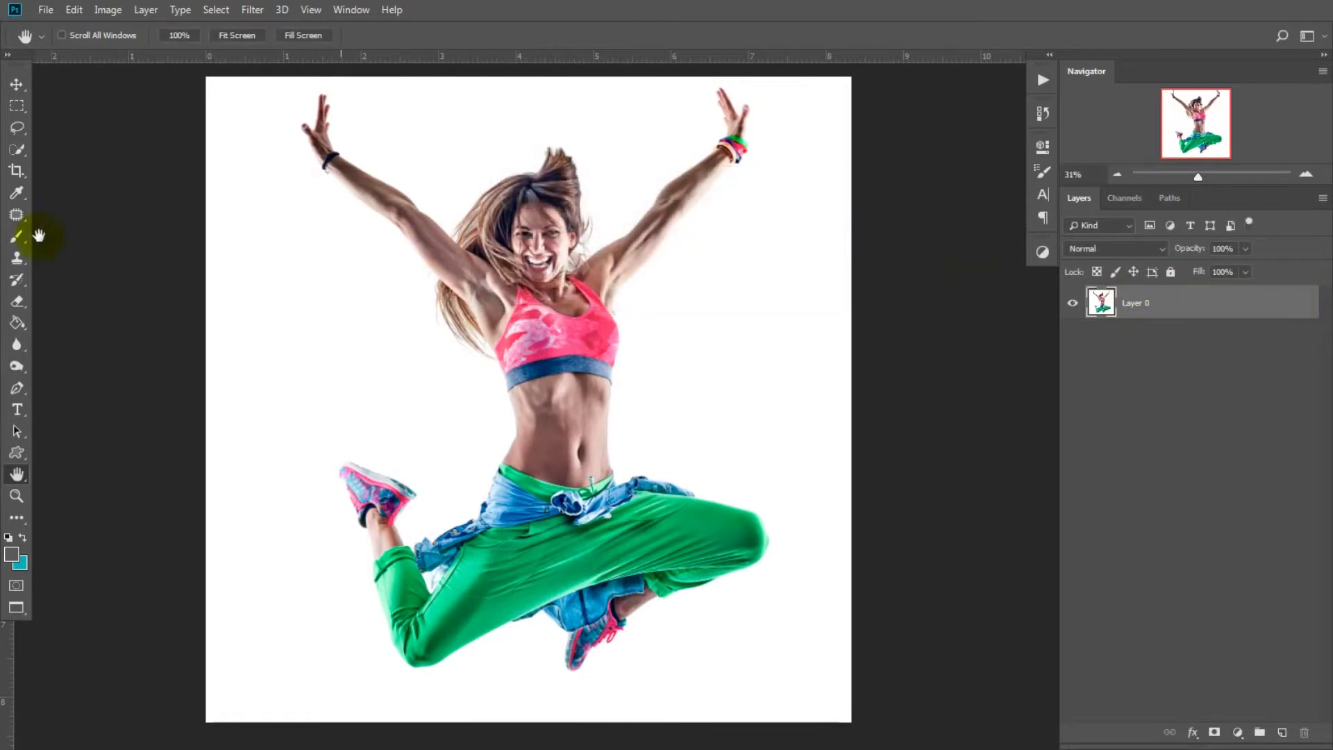
pyautogui.click(147, 15)
pyautogui.moveTo(150, 28)
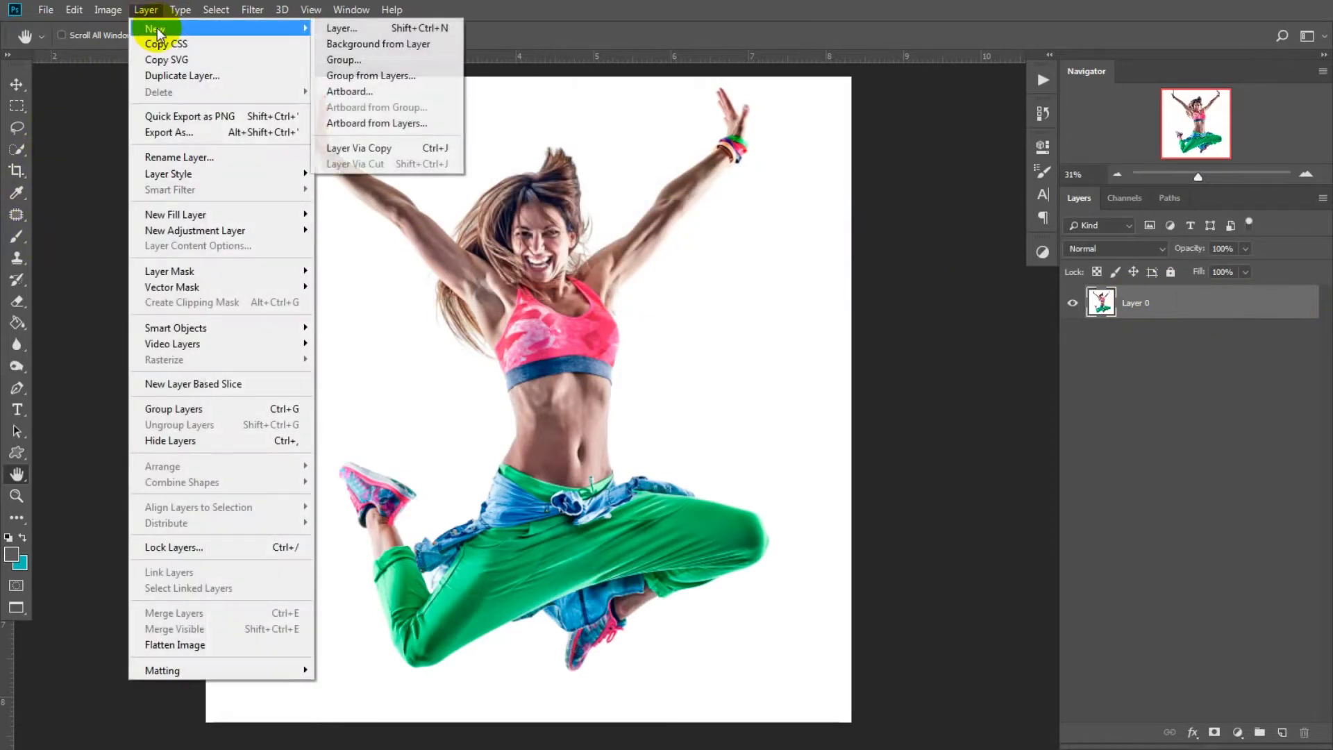
pyautogui.click(375, 44)
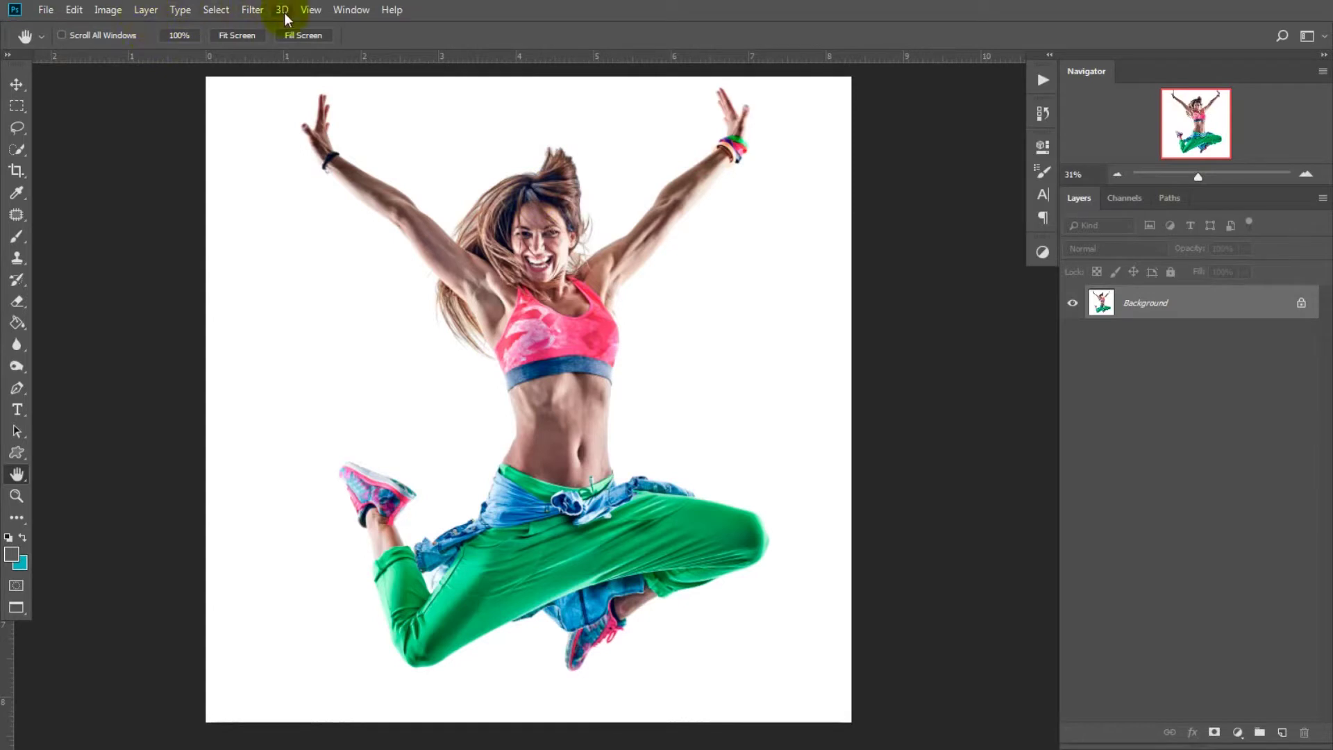
# - Load the action file Memphis Style Photoshop Action.atn into the list of available actions
pyautogui.click(344, 10)
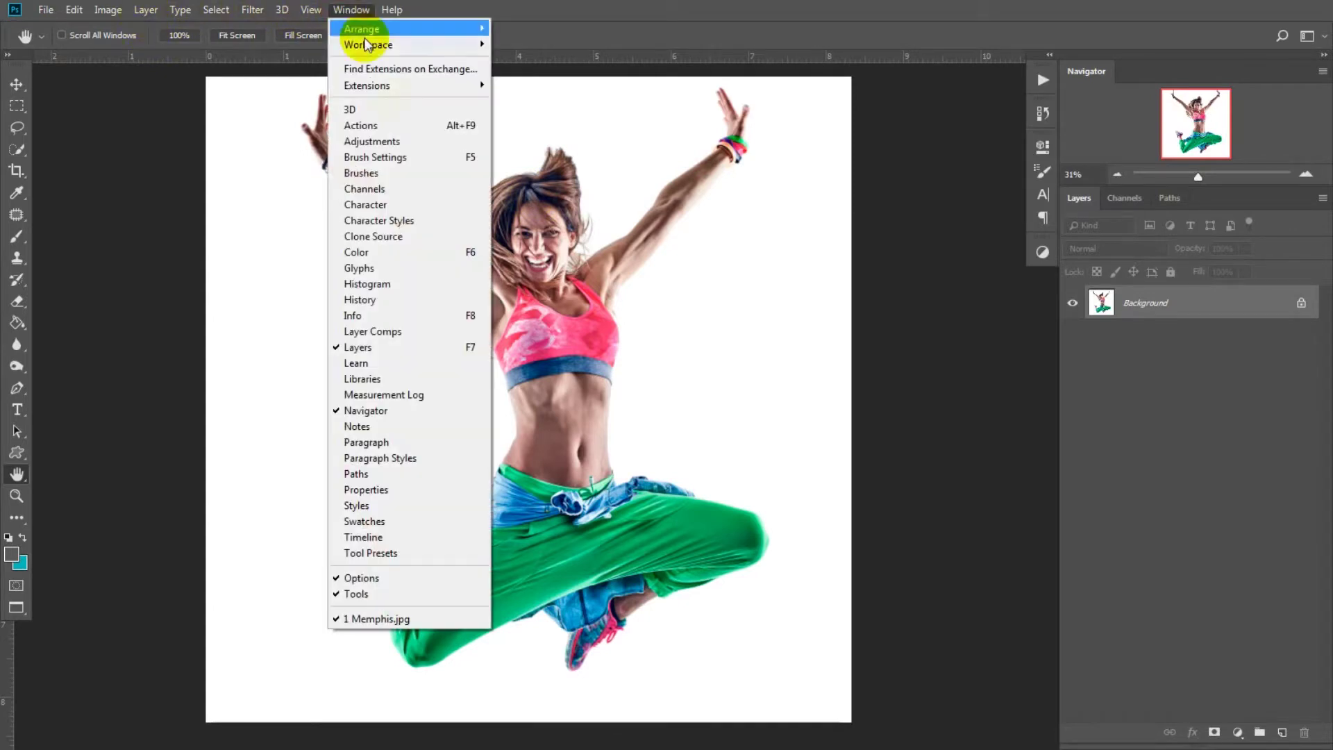
pyautogui.click(379, 129)
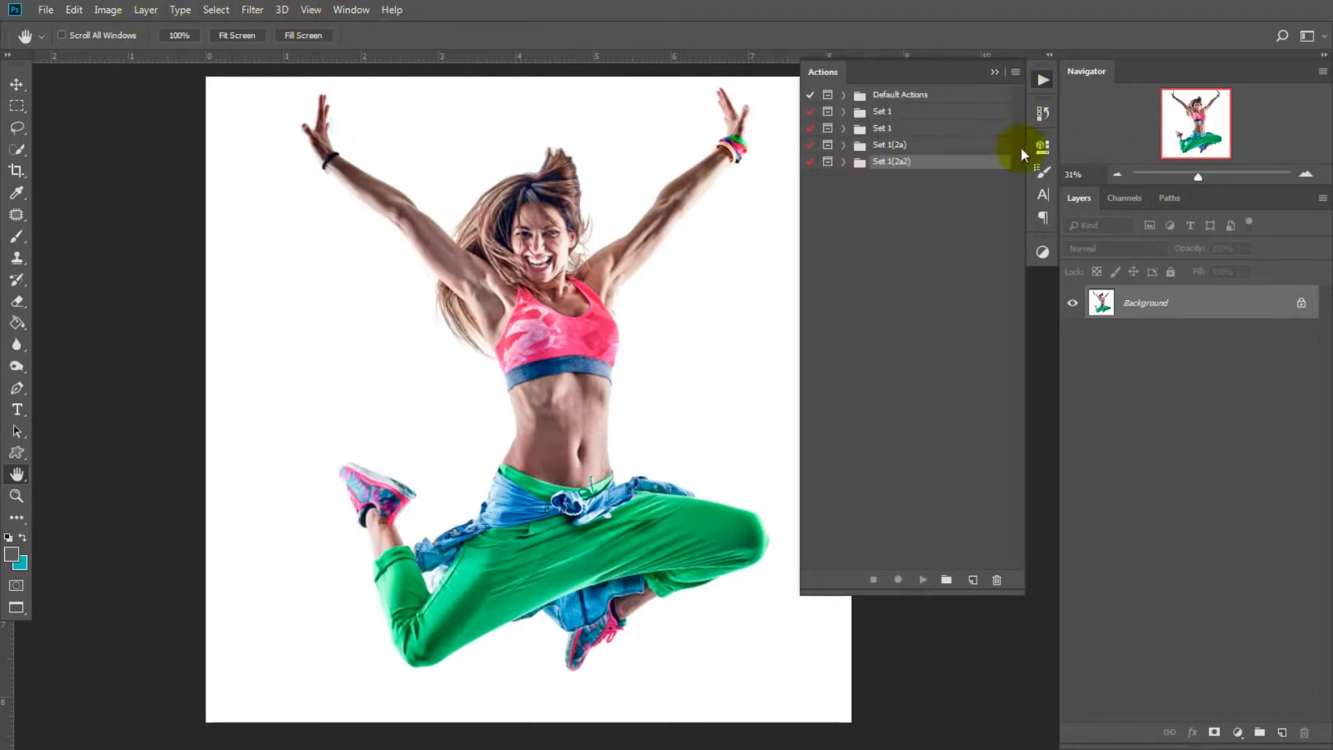
pyautogui.click(1015, 72)
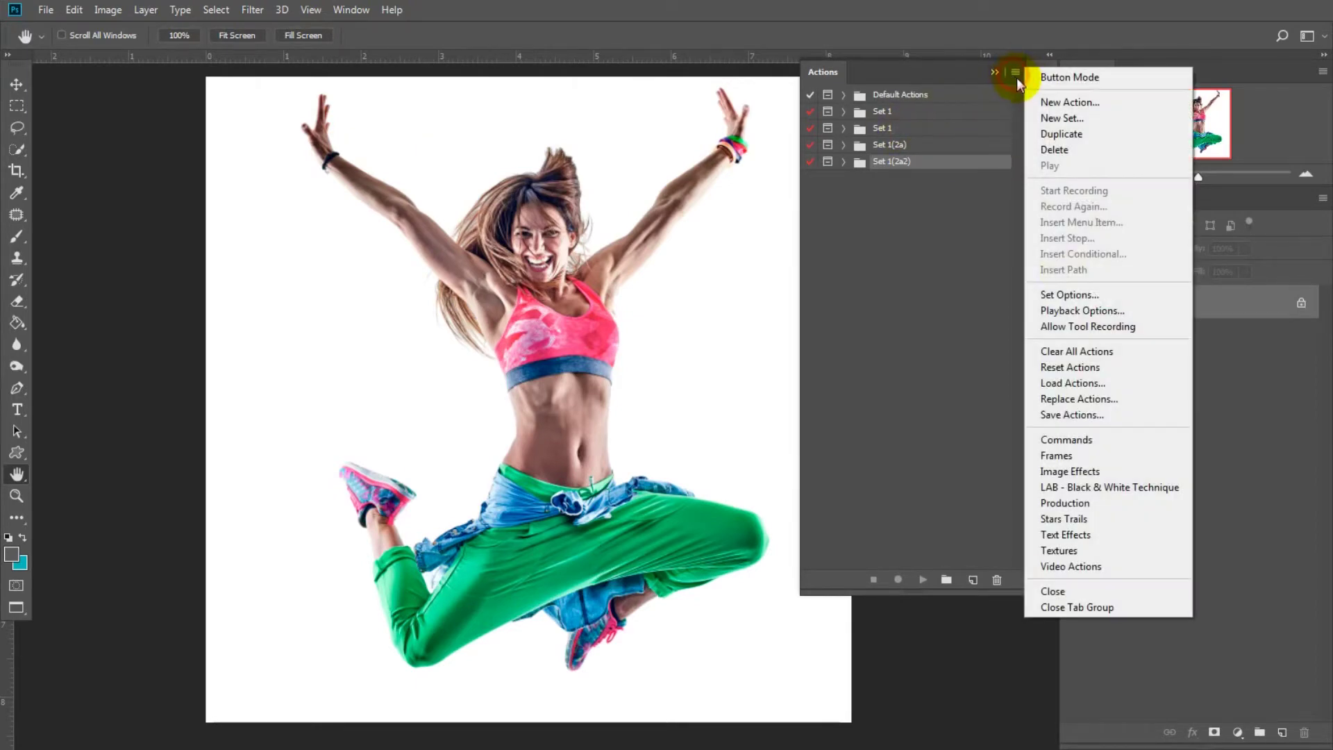
pyautogui.click(1072, 384)
pyautogui.click(184, 114)
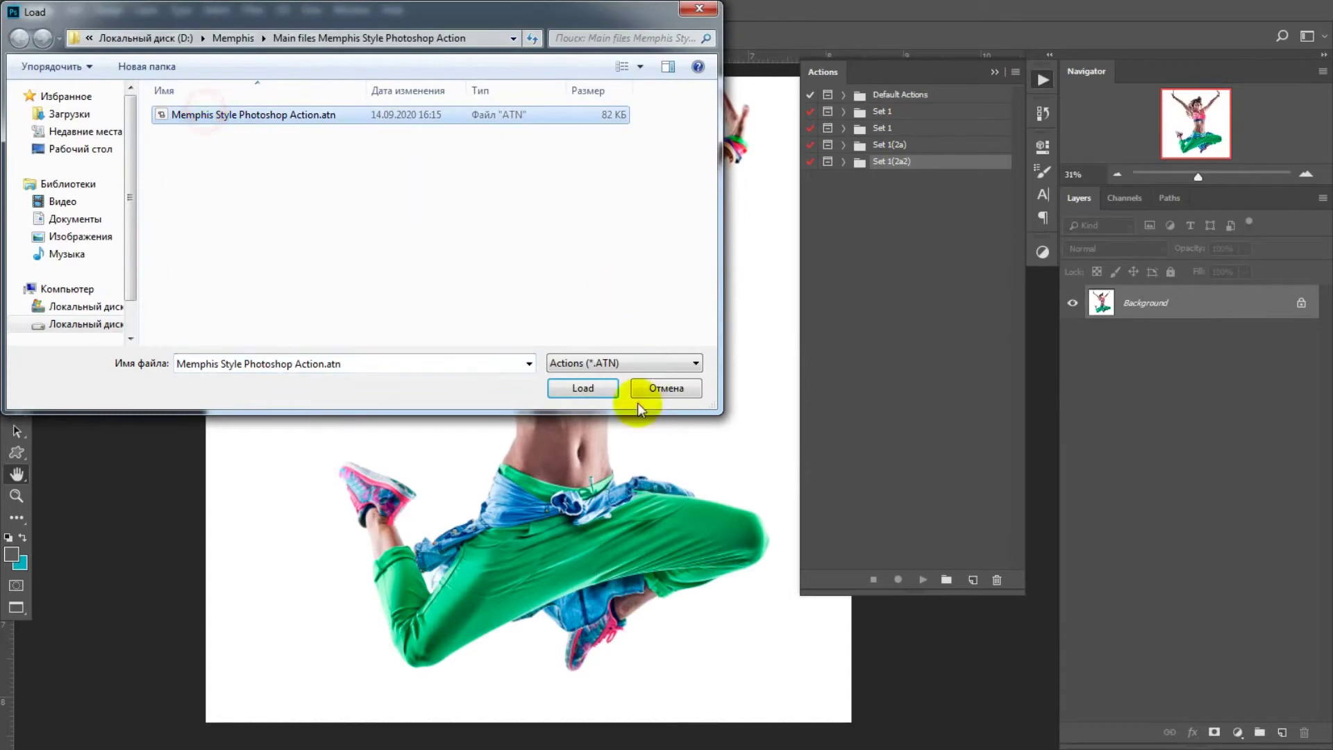
pyautogui.click(581, 388)
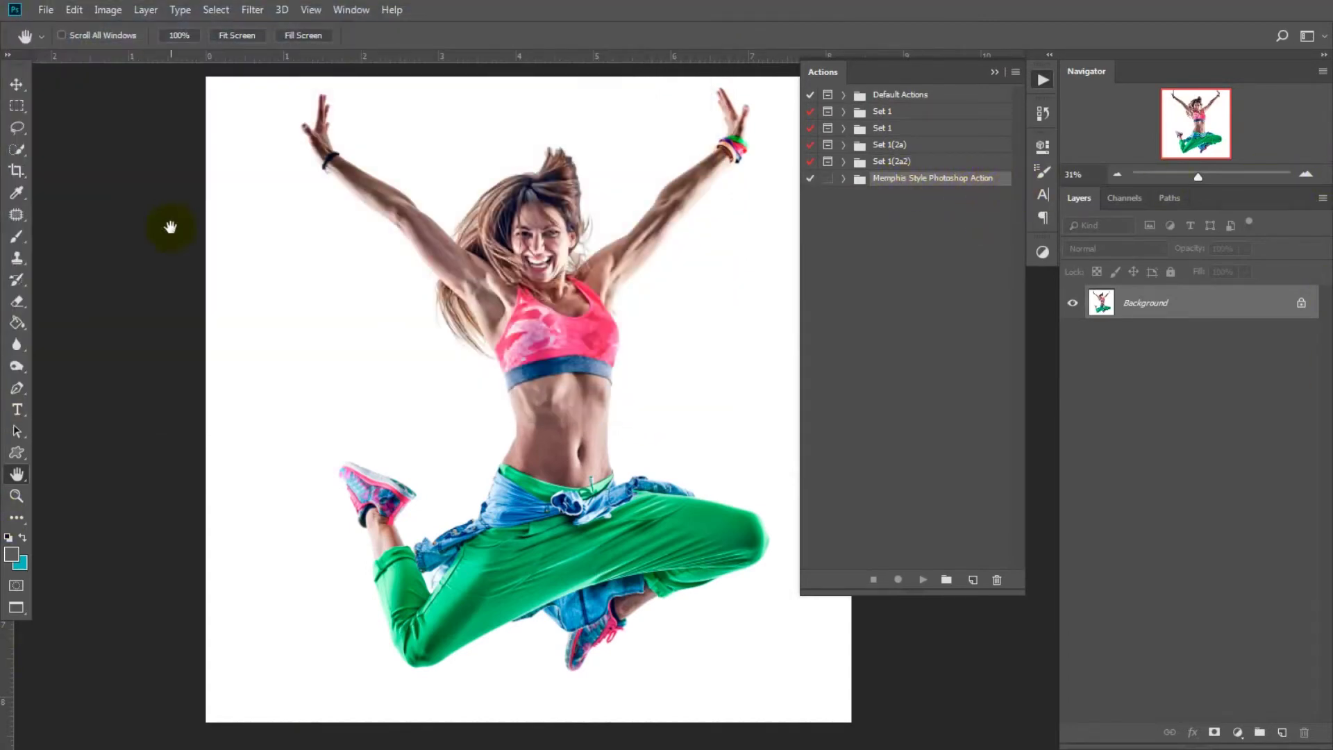
# - Check the photo's width, height and resolution in Image Size
pyautogui.click(108, 10)
pyautogui.click(130, 135)
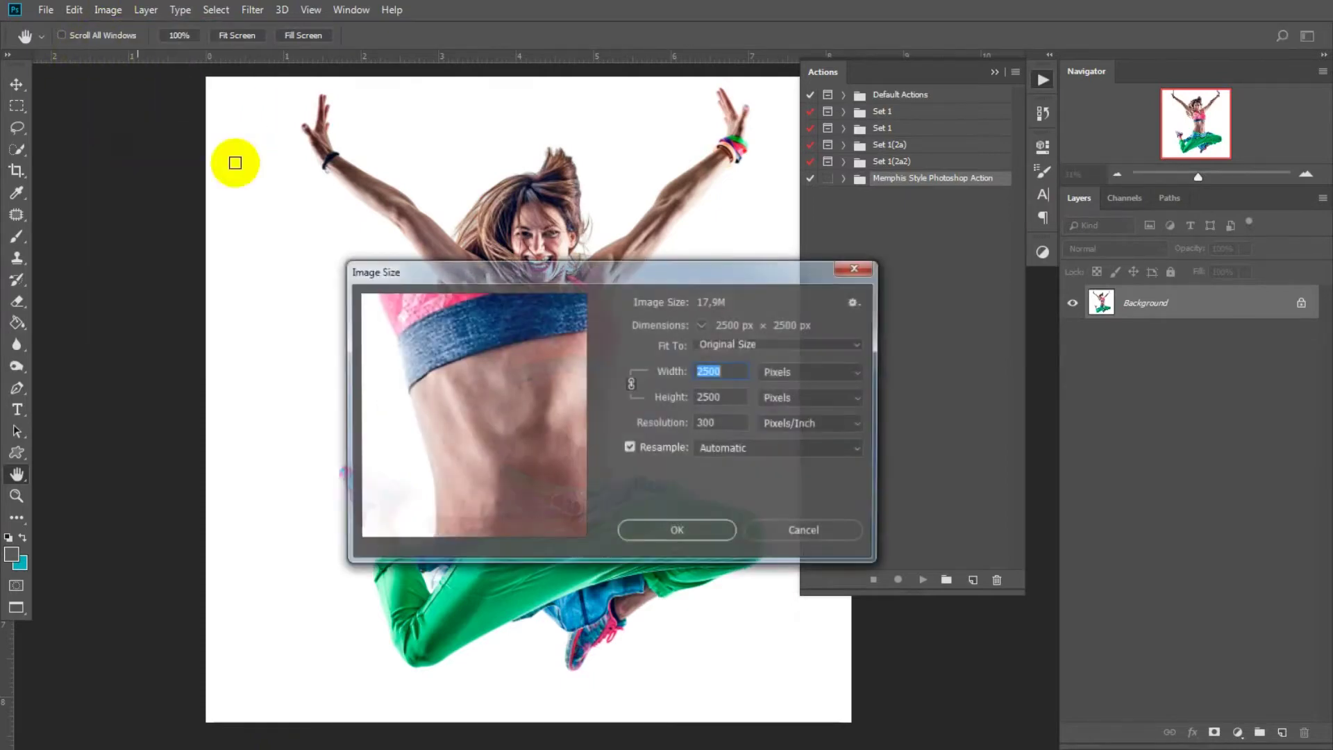
pyautogui.click(670, 397)
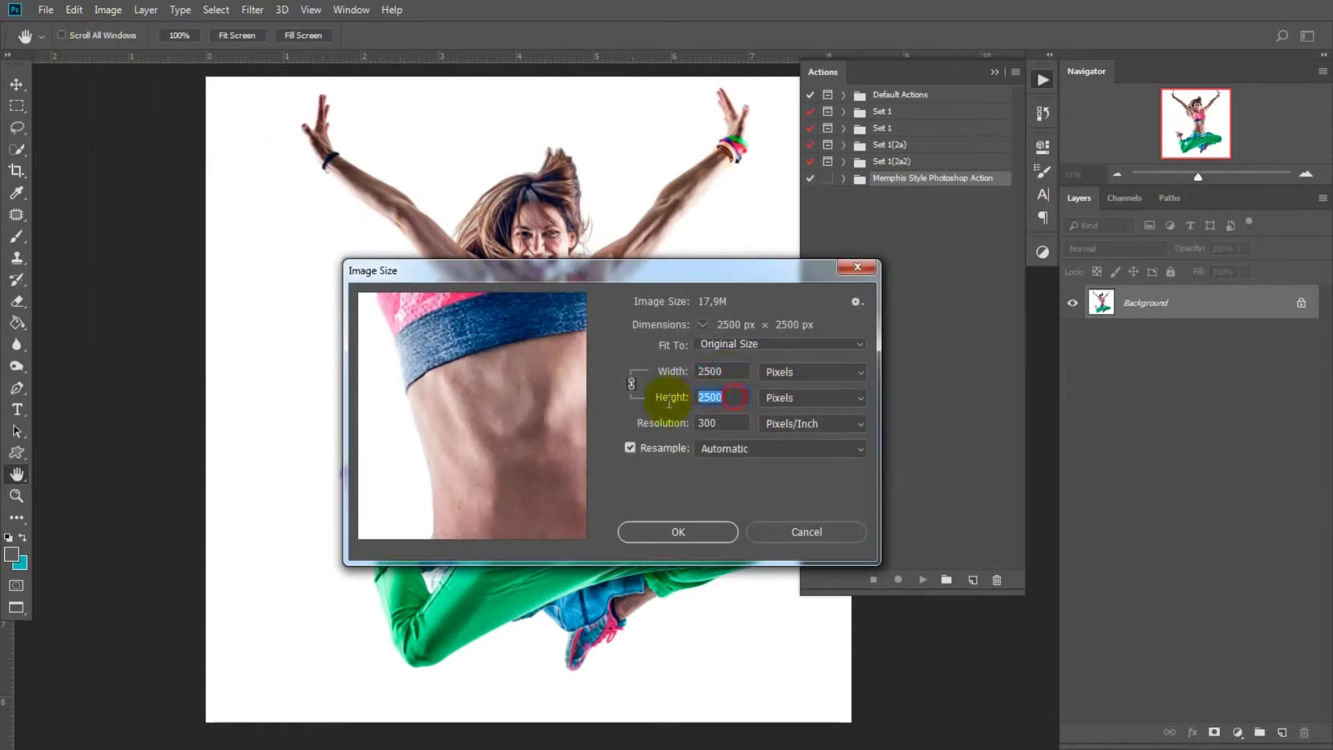
pyautogui.click(678, 531)
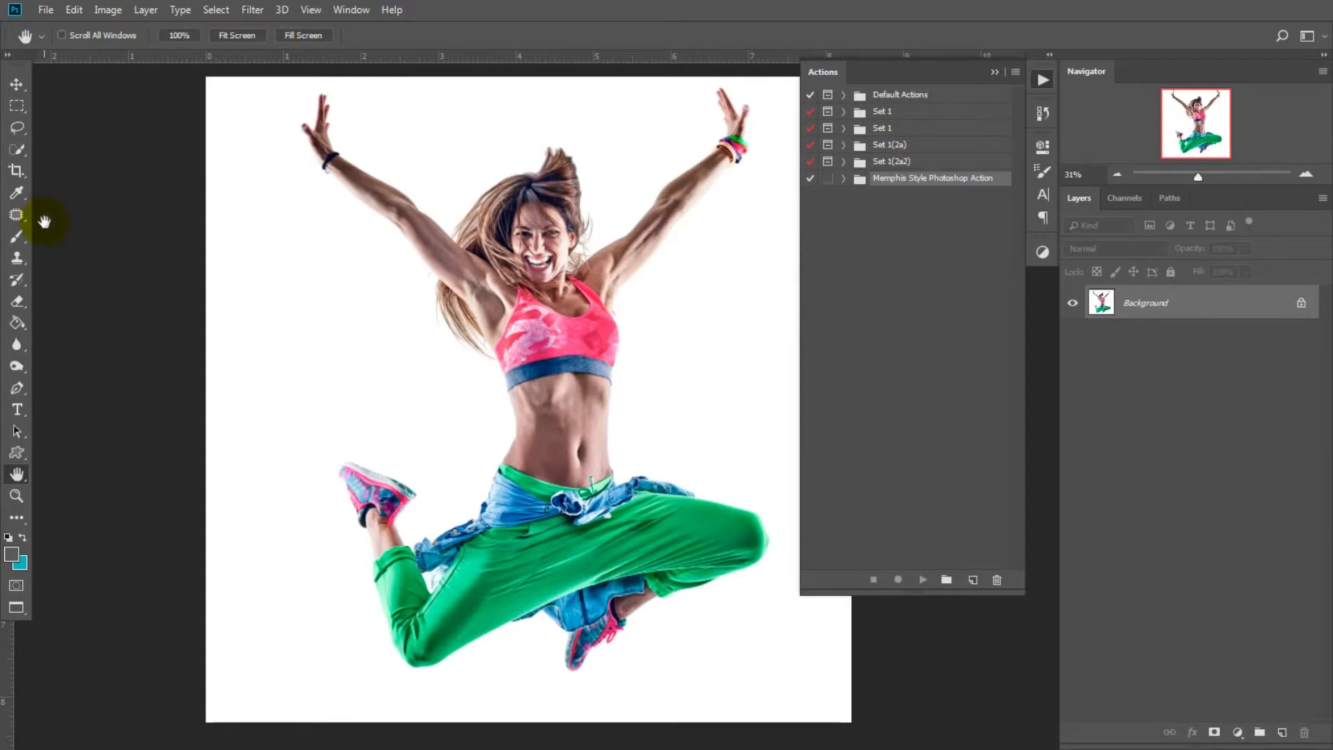
# - Activate the Brush tool with Normal mode and both opacity and flow at 100%
pyautogui.click(15, 237)
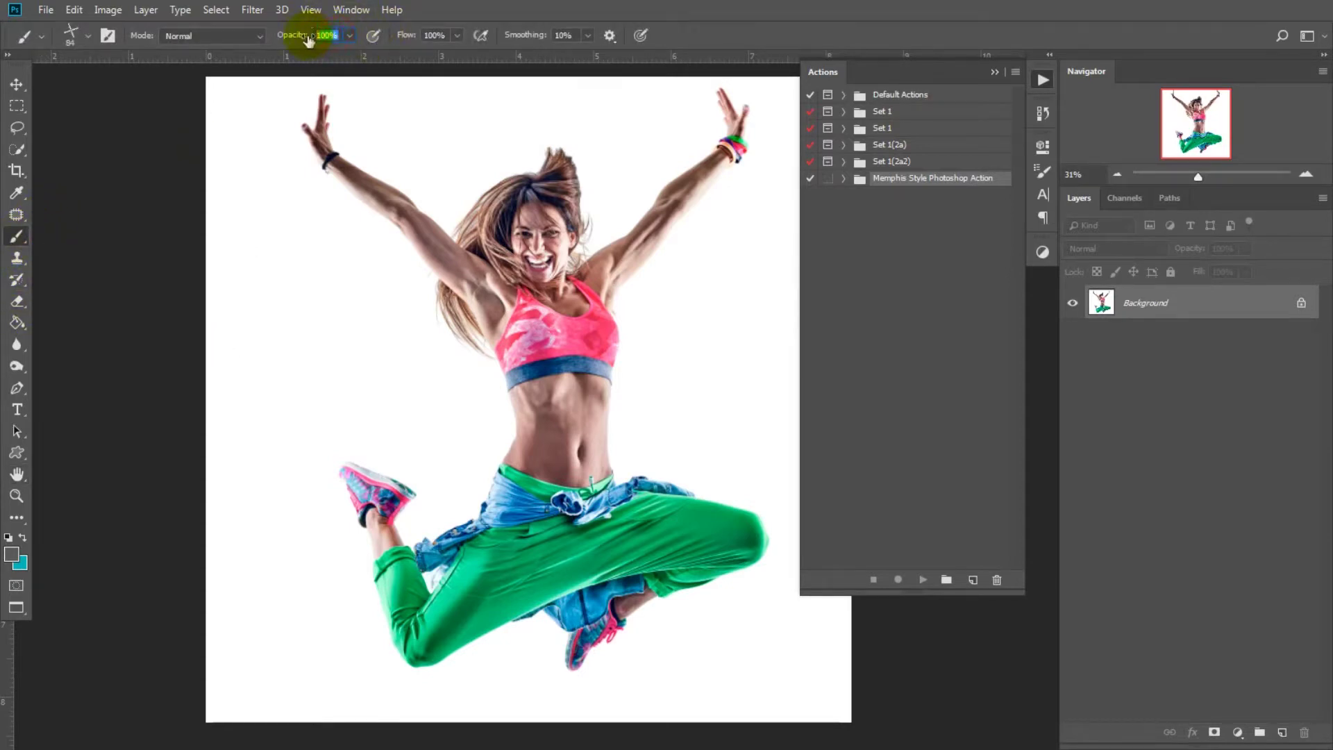
pyautogui.click(449, 36)
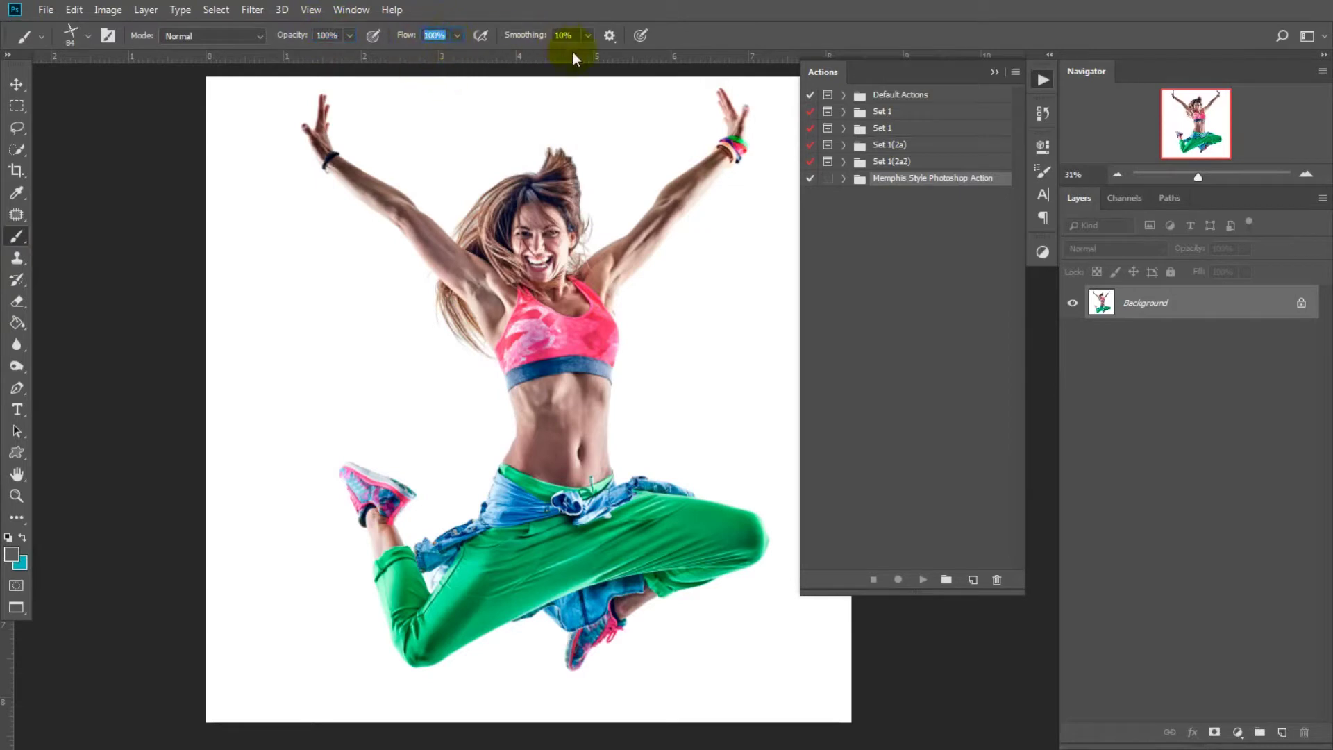
pyautogui.press('Return')
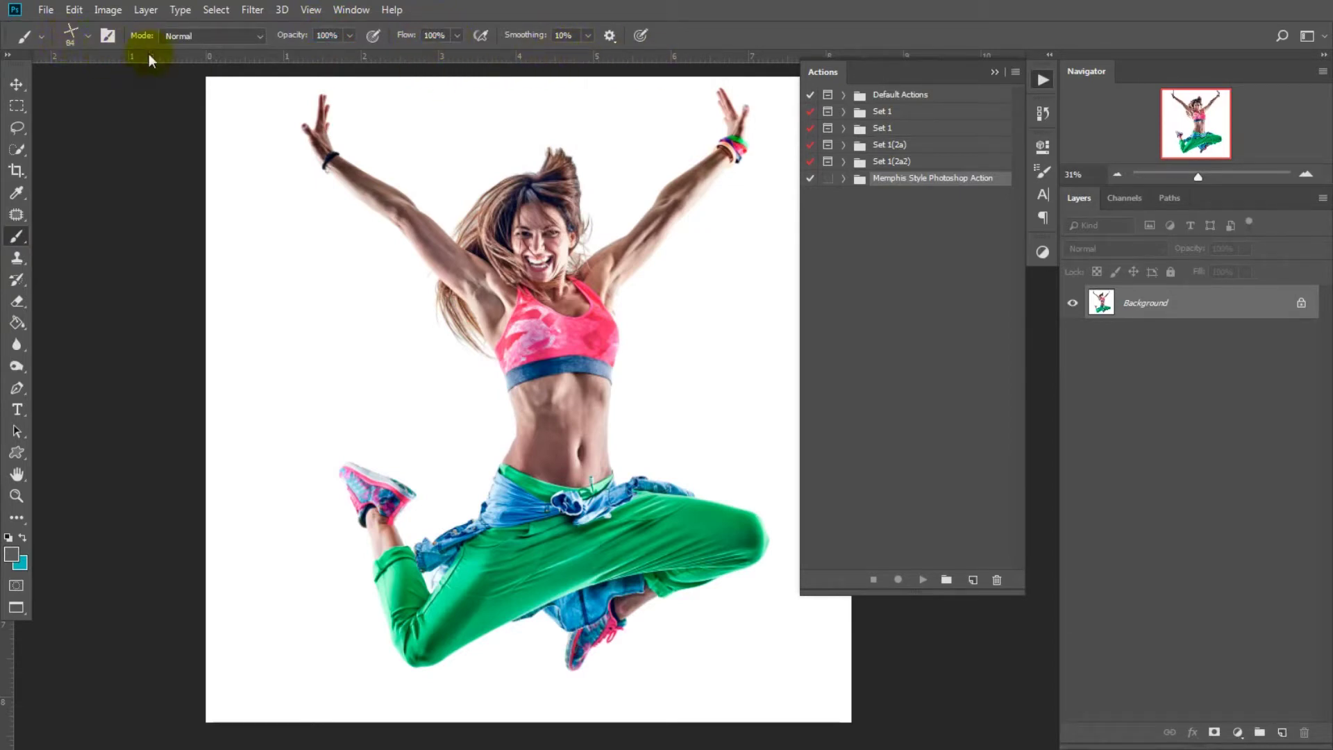
# - Load the Brushes_MS brush set through the Preset Manager and select its group
pyautogui.click(74, 10)
pyautogui.moveTo(125, 529)
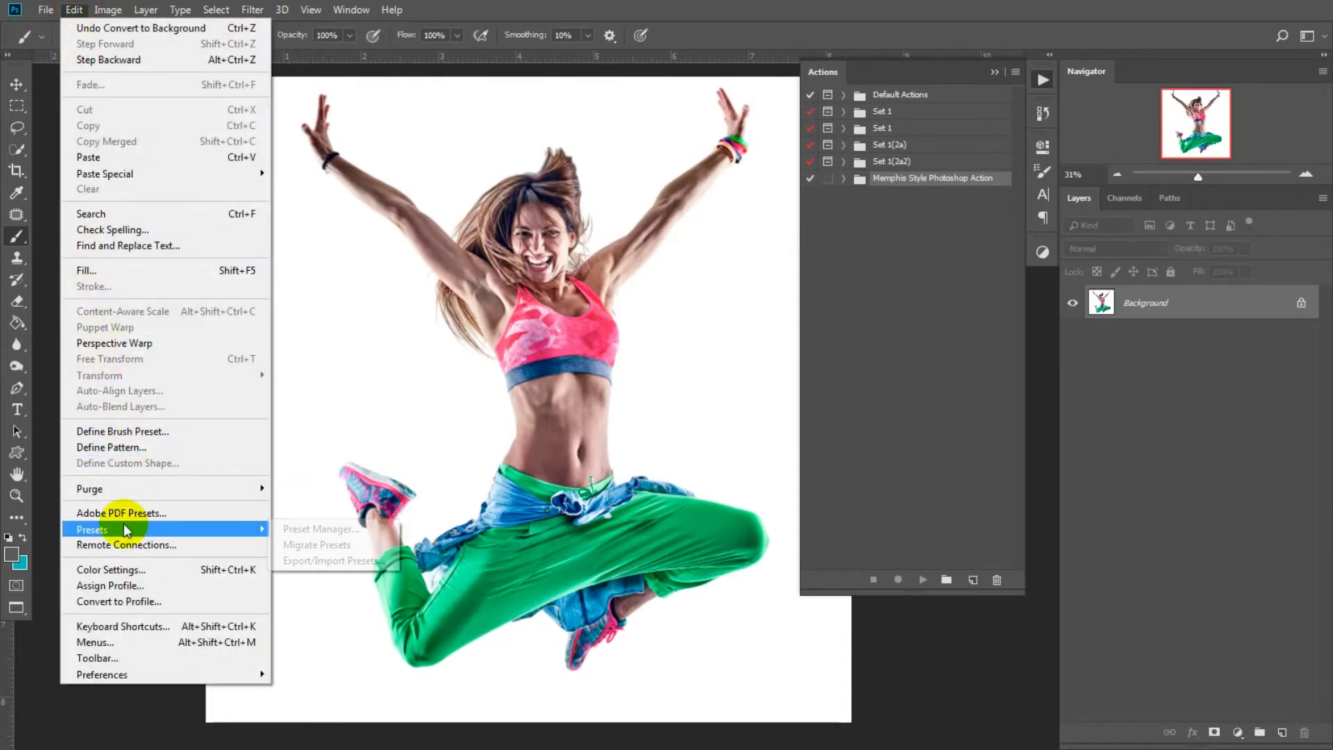
pyautogui.click(309, 530)
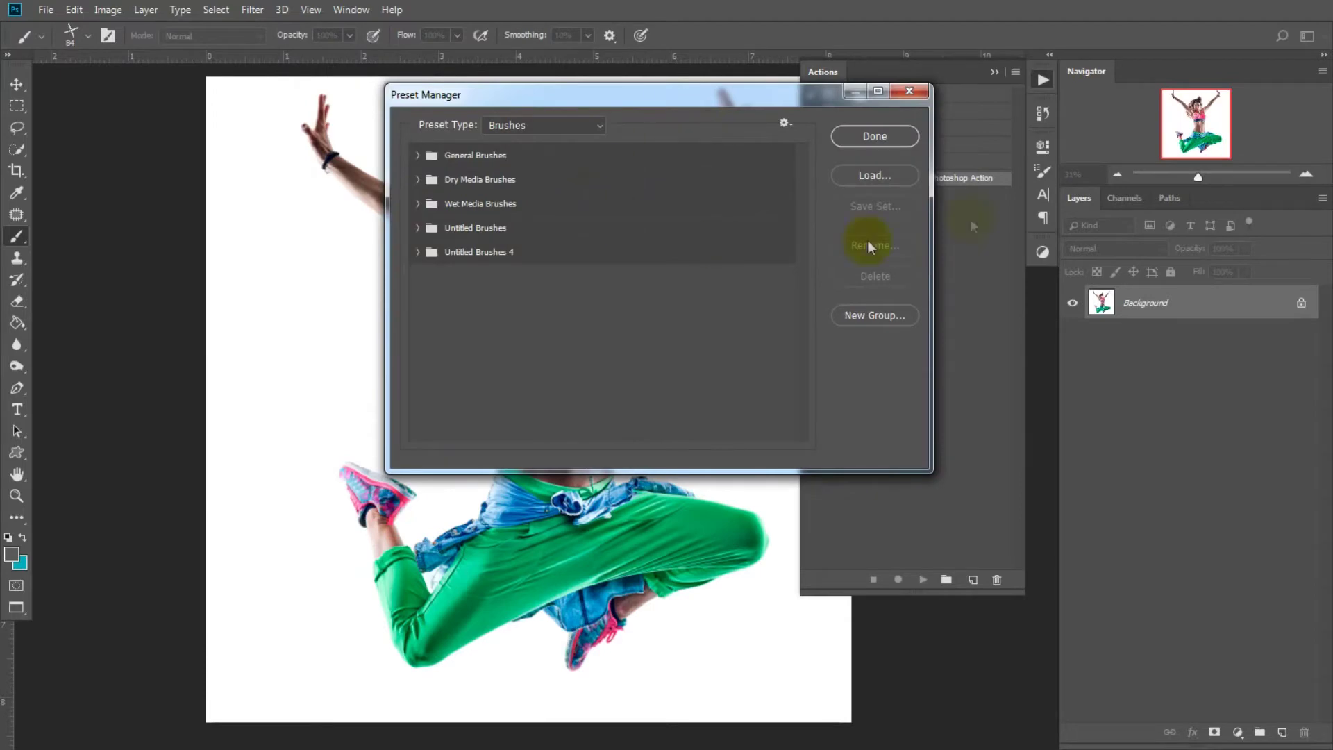
pyautogui.click(892, 177)
pyautogui.click(604, 220)
pyautogui.click(973, 494)
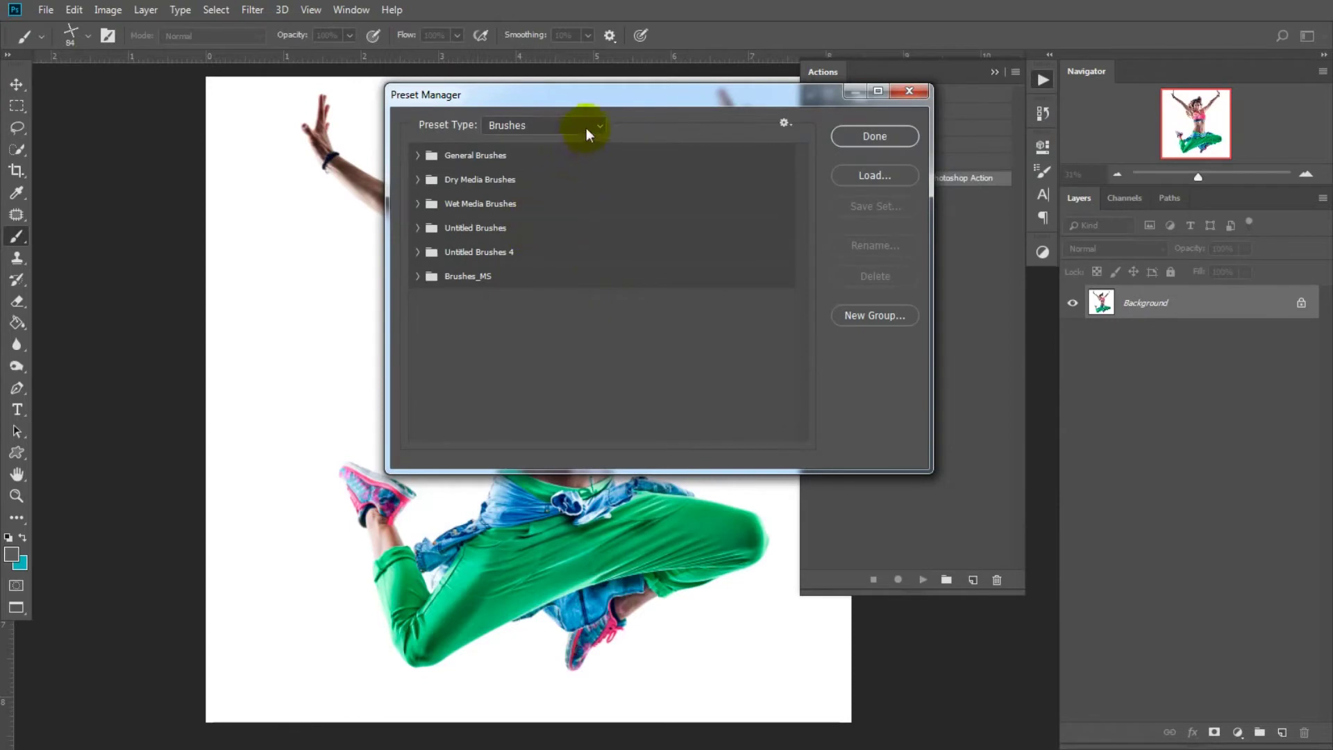
pyautogui.click(509, 279)
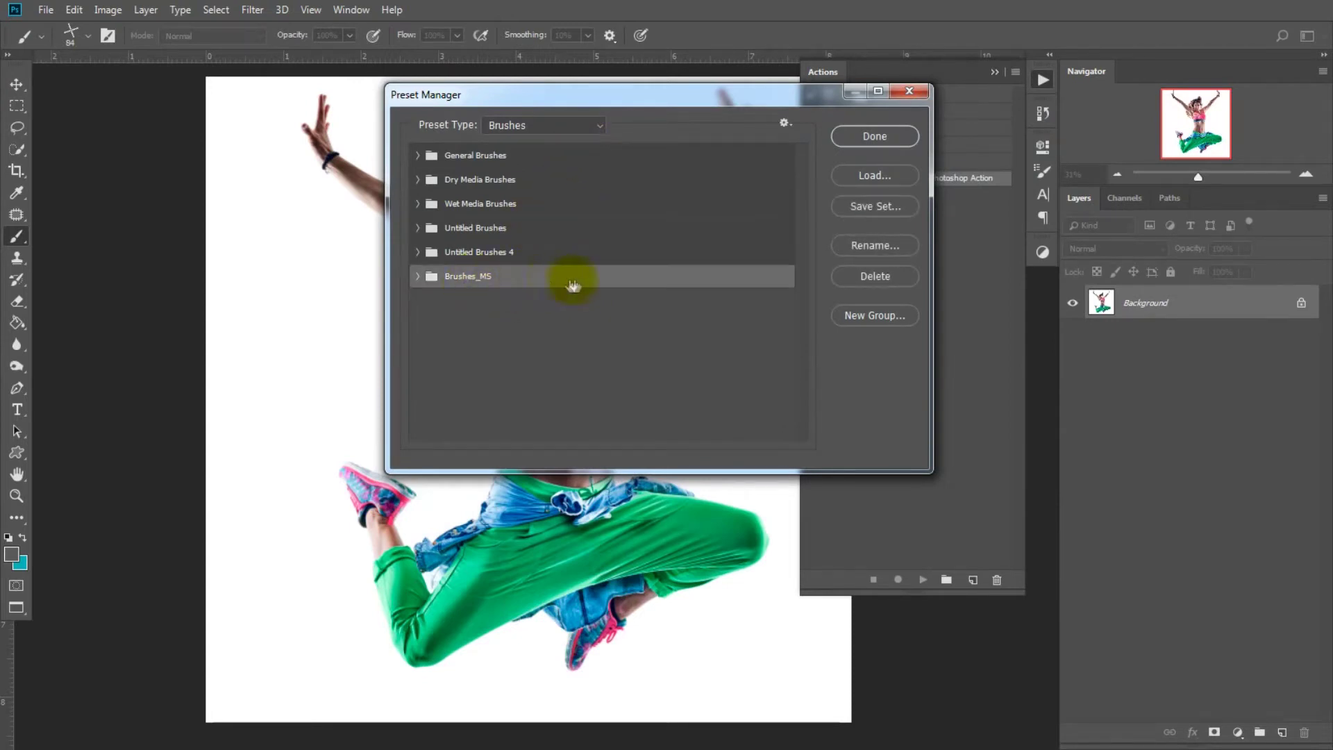
# - Load the pattern file Pattern_MS.pat in the Preset Manager and finish managing presets
pyautogui.click(581, 125)
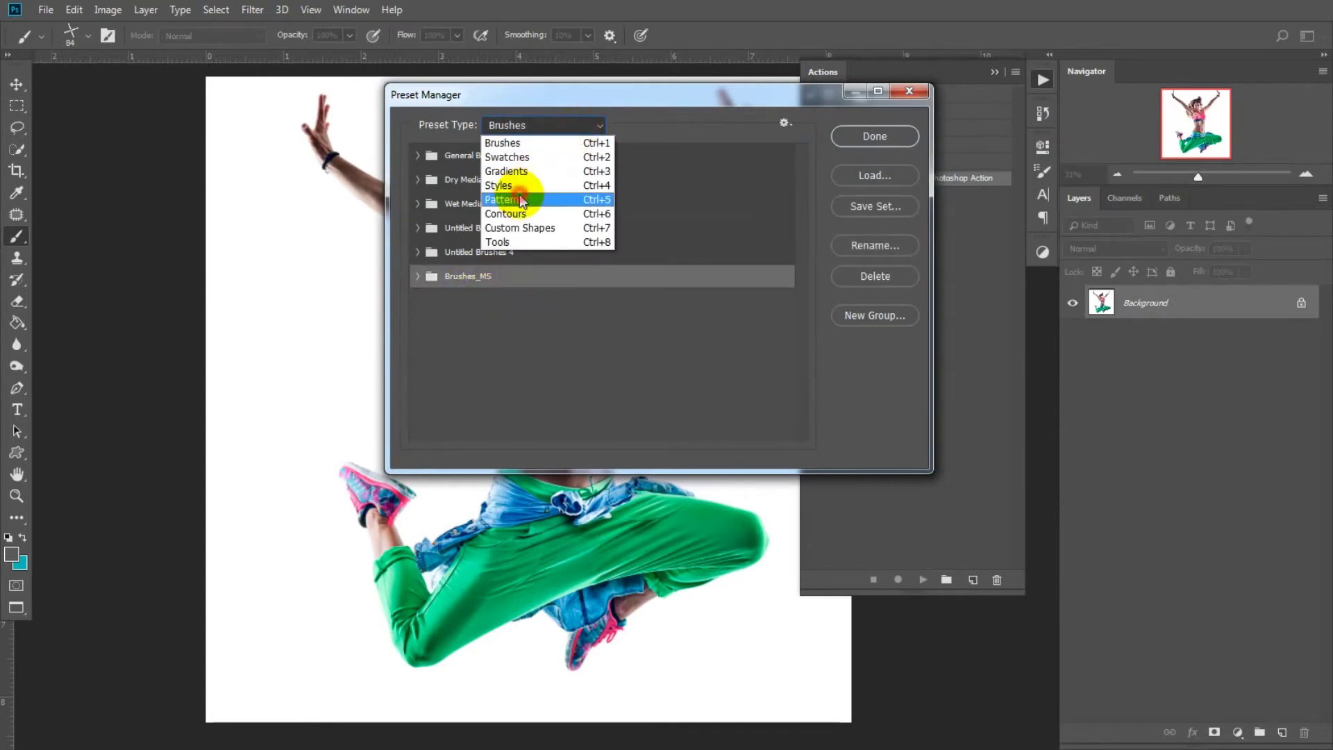
pyautogui.click(513, 192)
pyautogui.click(875, 175)
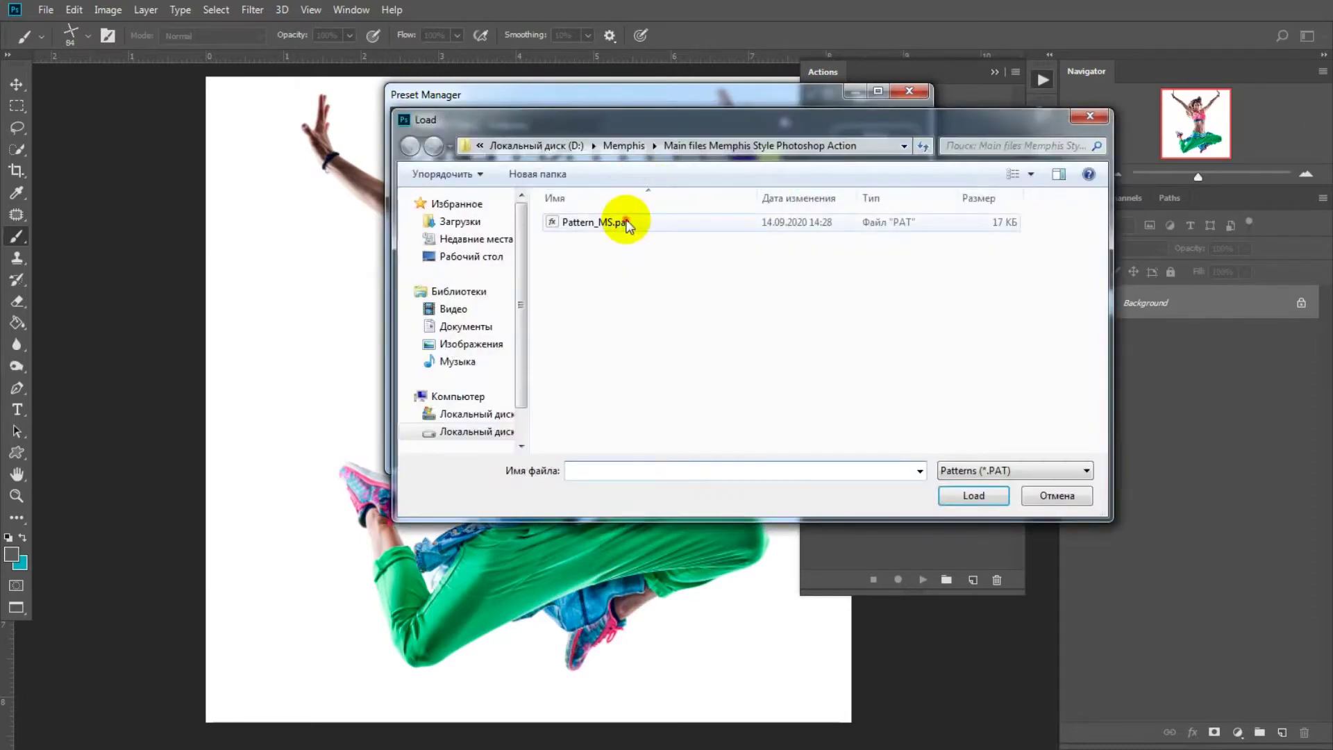
pyautogui.click(625, 222)
pyautogui.click(979, 496)
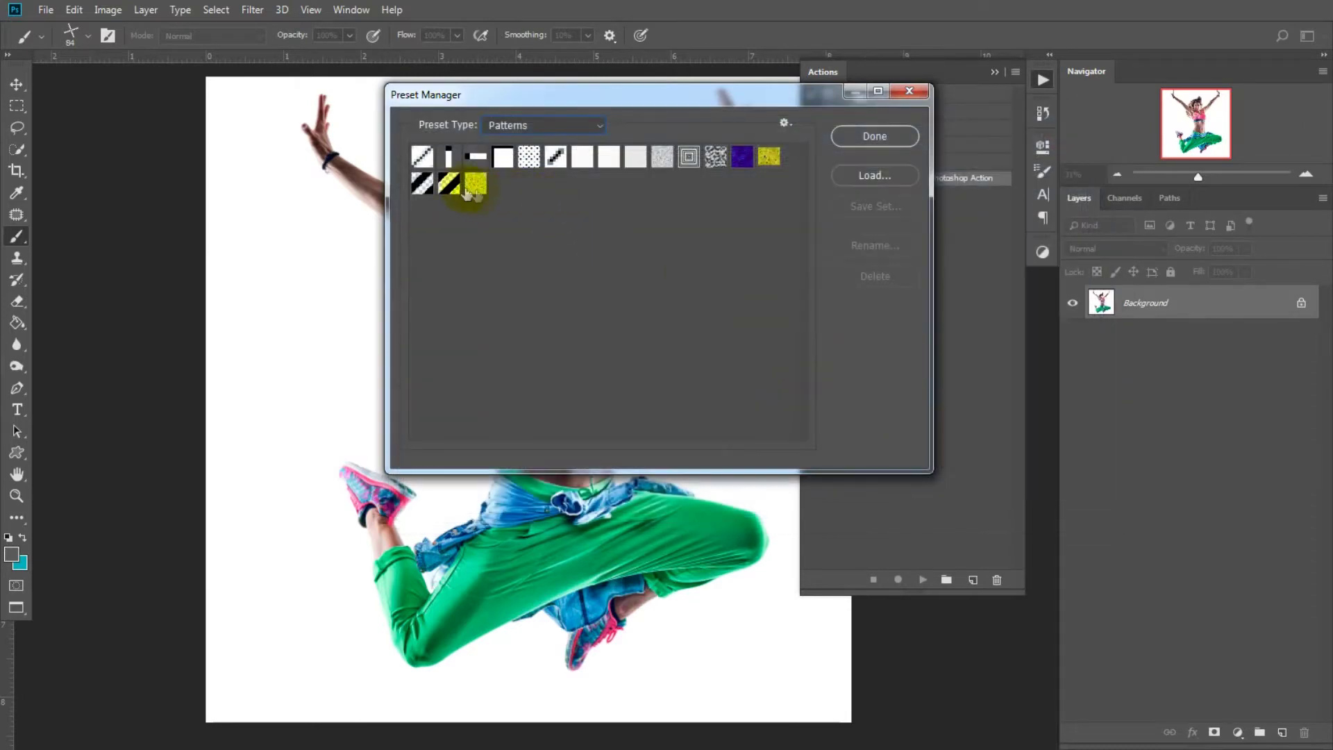
pyautogui.click(479, 186)
pyautogui.click(880, 137)
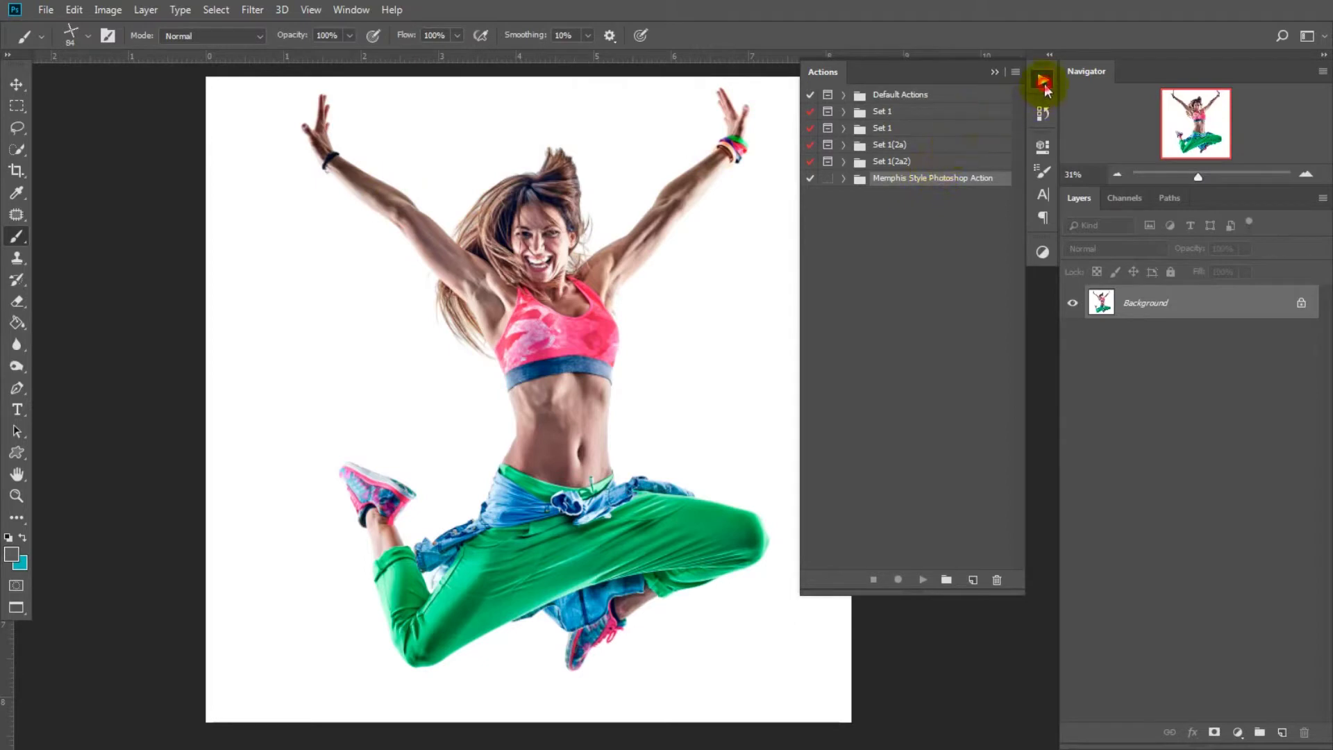
# - Collapse the list of actions and select the whole jumping woman with the Quick Selection tool
pyautogui.click(1044, 83)
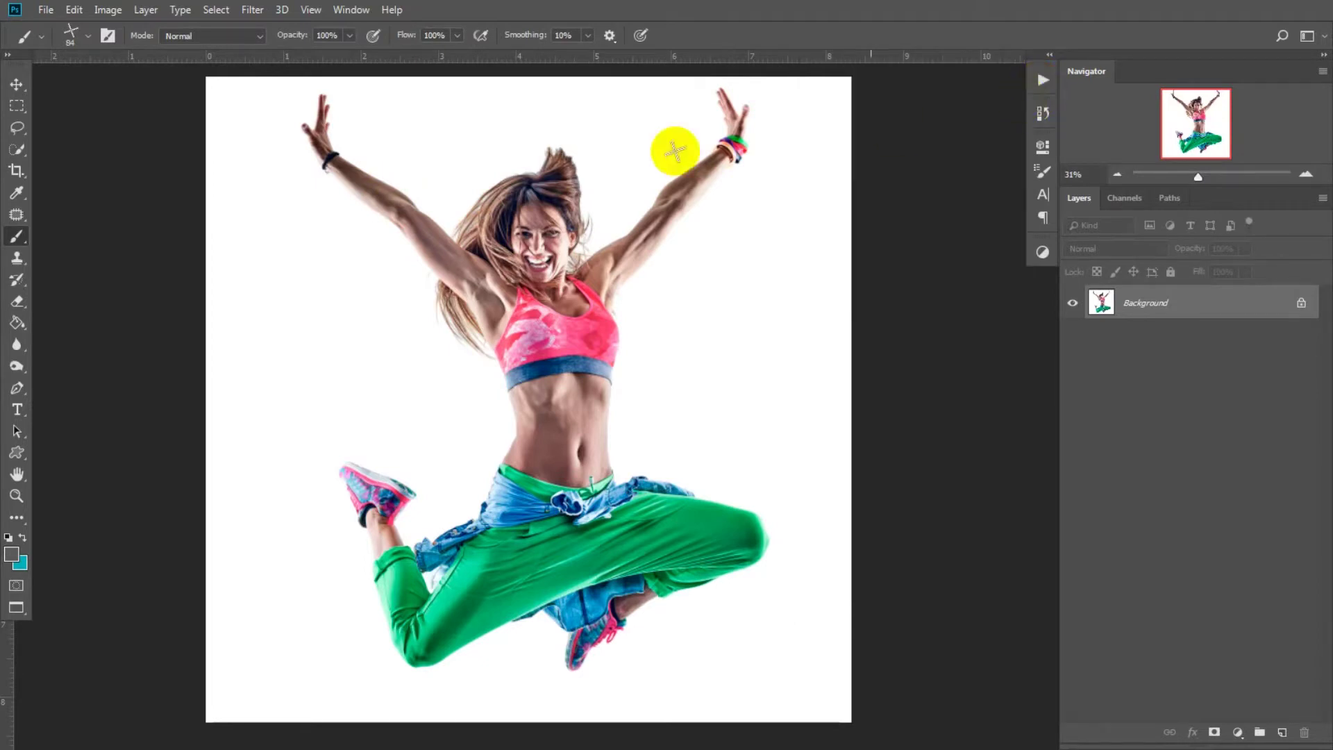
pyautogui.click(16, 149)
pyautogui.moveTo(595, 179)
pyautogui.mouseDown()
pyautogui.moveTo(531, 223)
pyautogui.moveTo(550, 268)
pyautogui.moveTo(559, 438)
pyautogui.moveTo(542, 507)
pyautogui.moveTo(510, 545)
pyautogui.moveTo(607, 548)
pyautogui.moveTo(594, 535)
pyautogui.mouseUp()
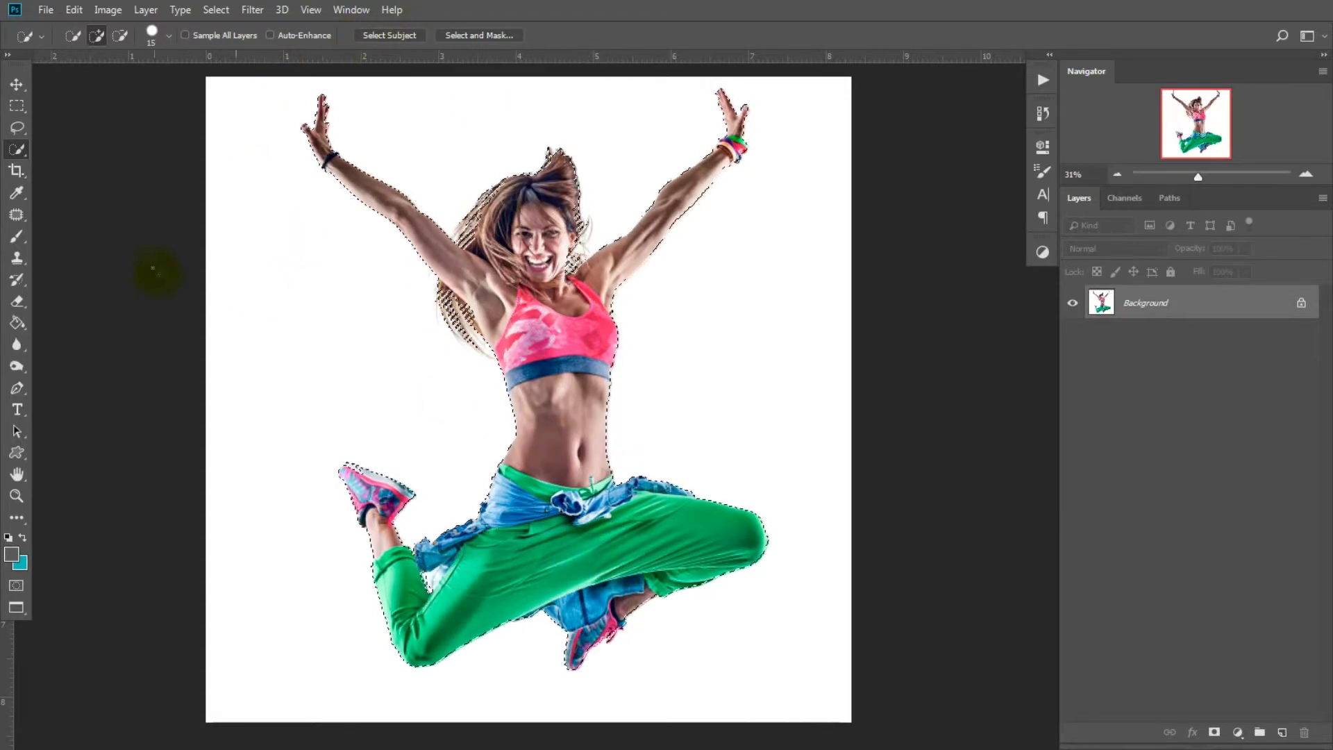
# - Copy the selected woman onto a new layer and check the cutout by briefly hiding the Background
pyautogui.click(146, 10)
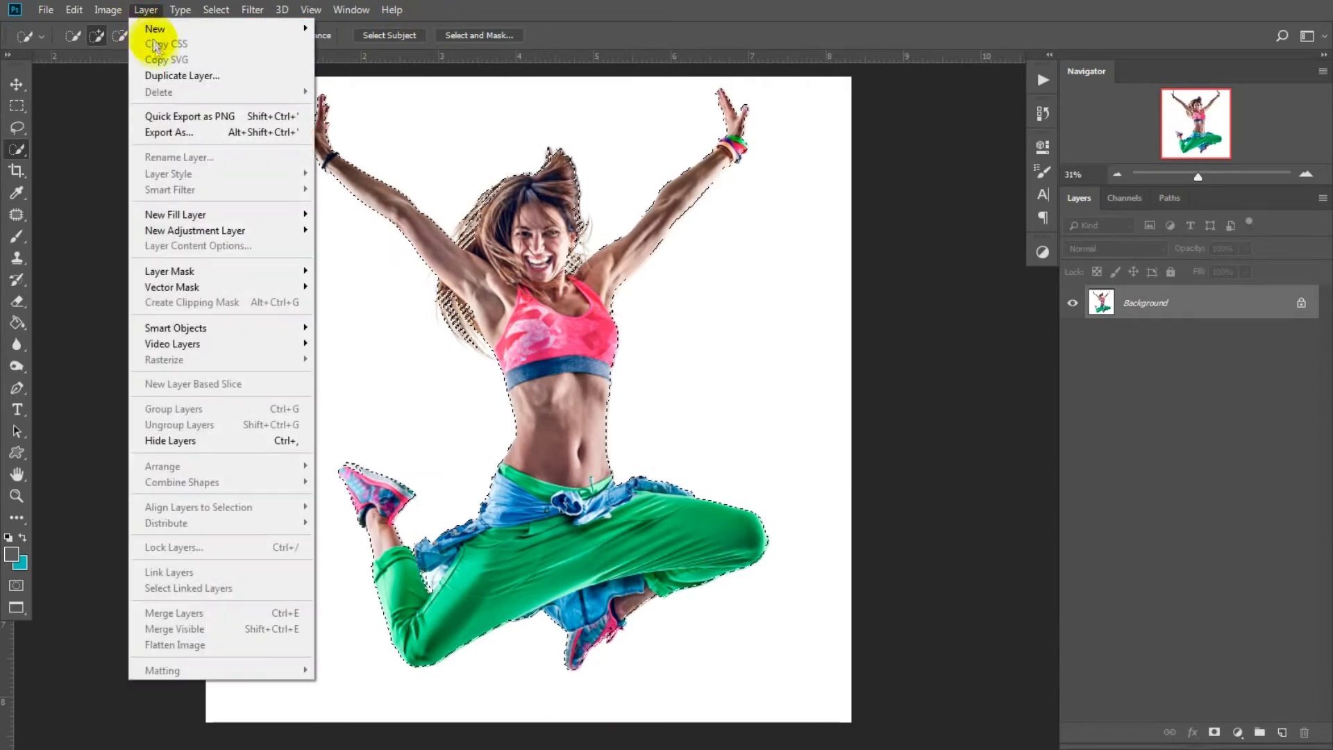
pyautogui.moveTo(152, 31)
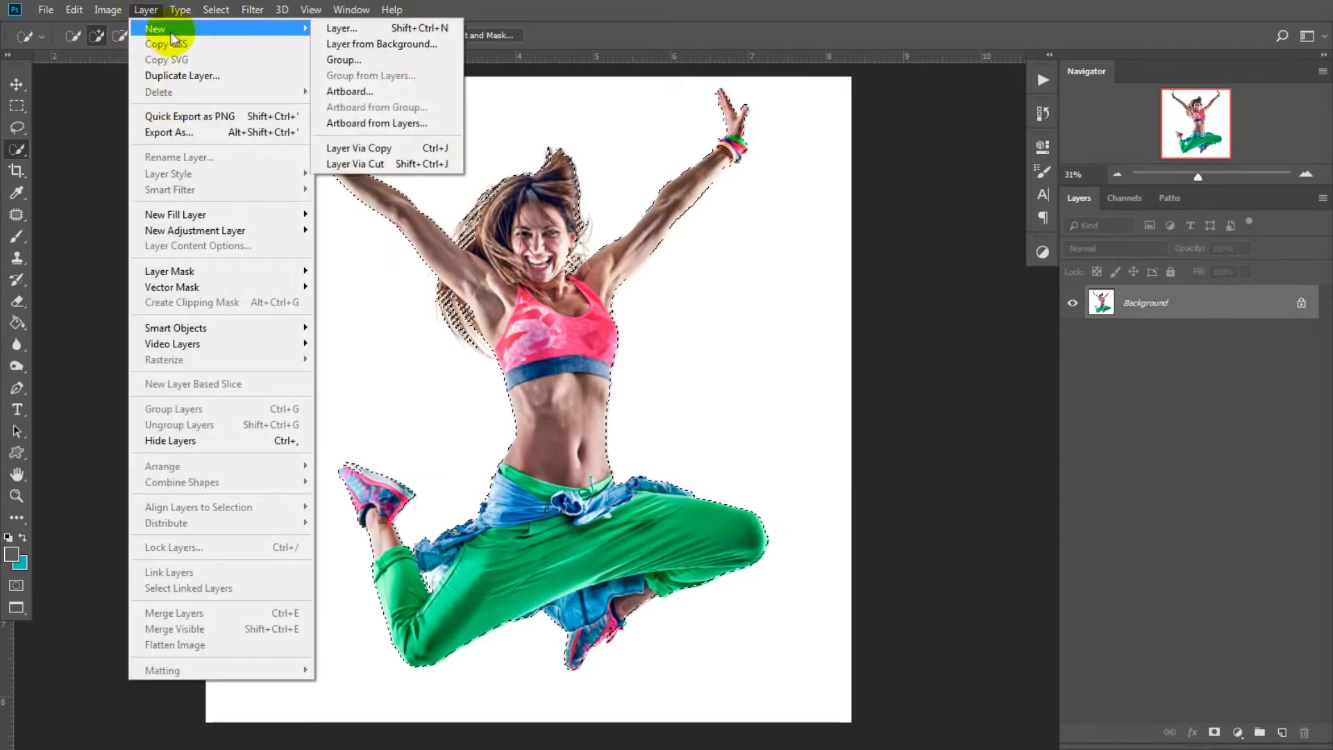
pyautogui.click(382, 146)
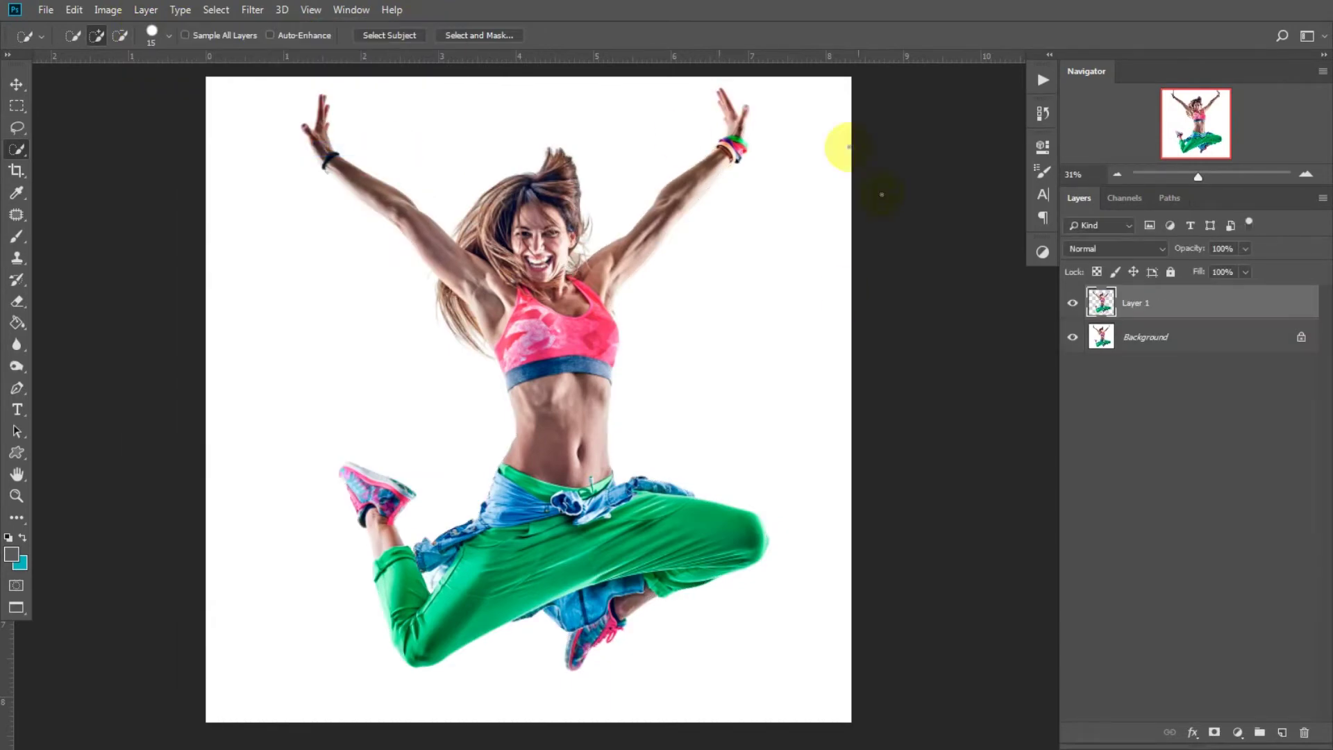
pyautogui.click(1073, 339)
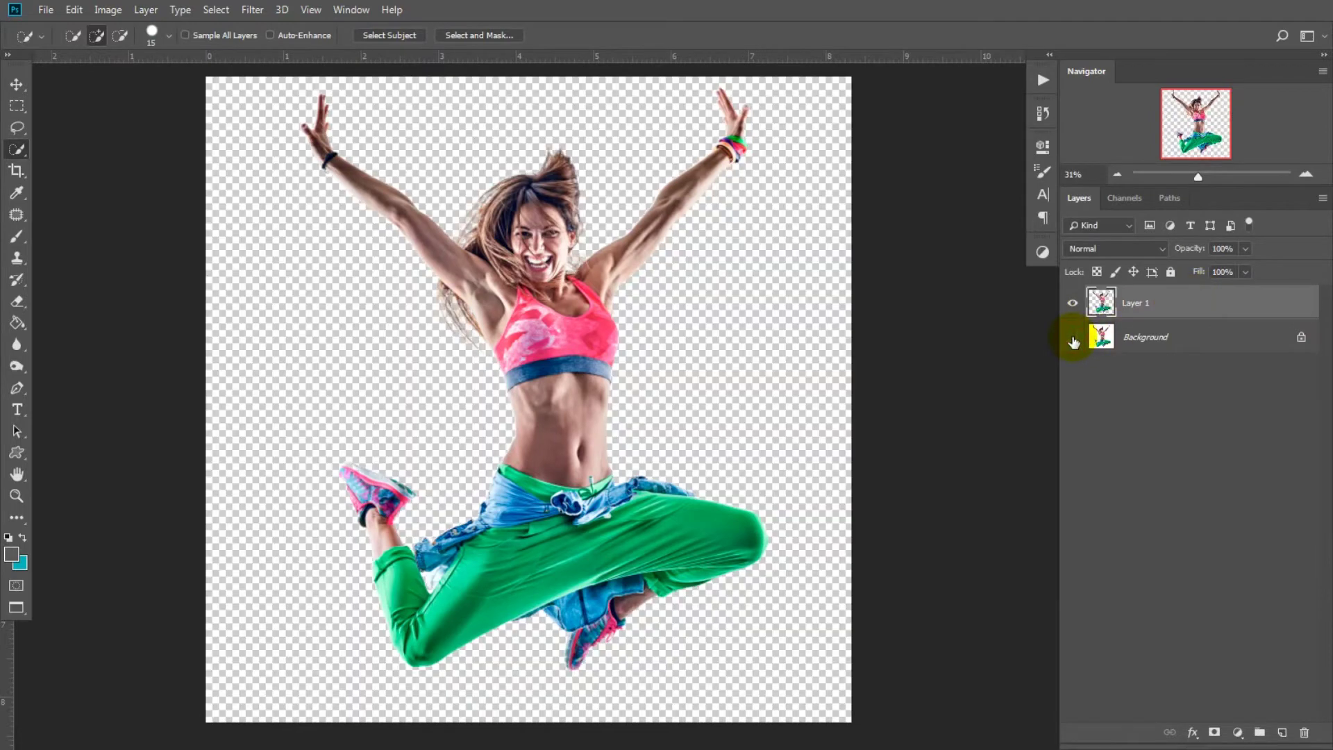
pyautogui.click(1073, 339)
# - Load the outline of Layer 1 as a selection, fill it with red ff0000 in Normal mode at 100% opacity, and deselect
pyautogui.click(1230, 300)
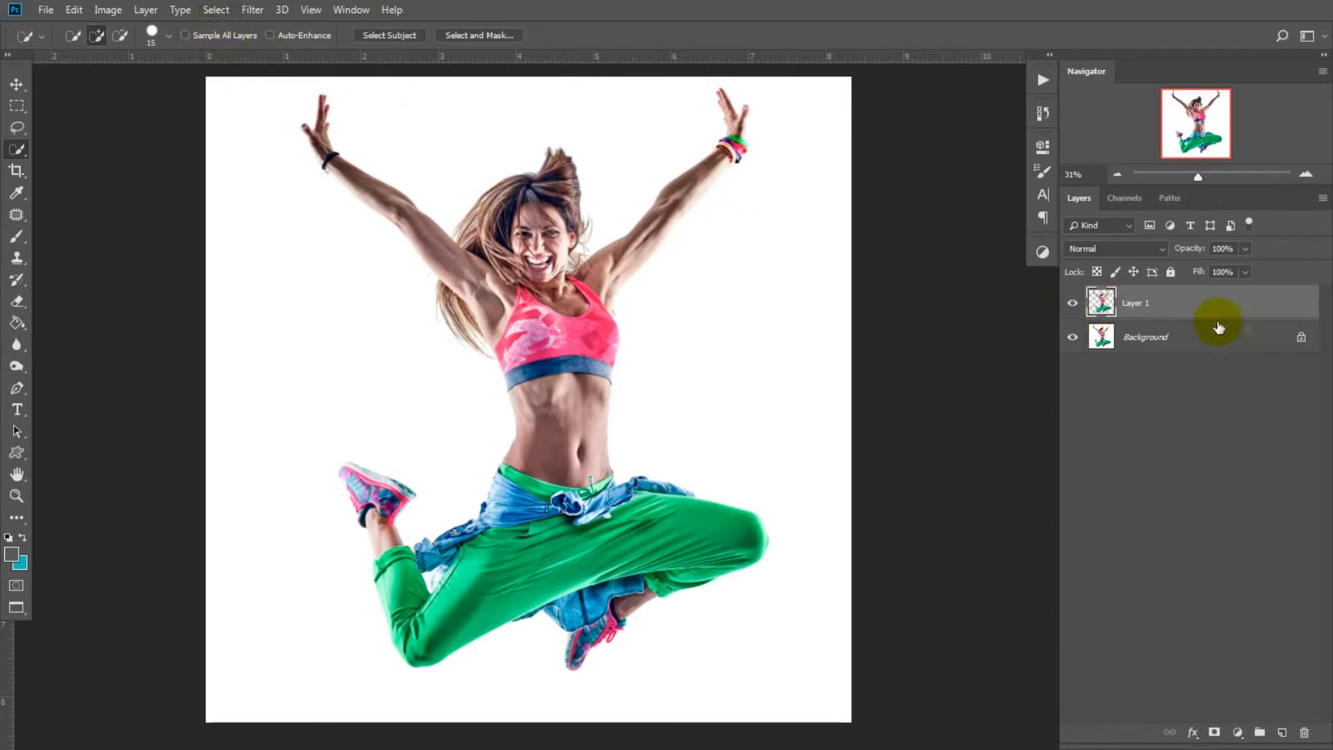
pyautogui.keyDown('ctrl'); pyautogui.click(1101, 302); pyautogui.keyUp('ctrl')
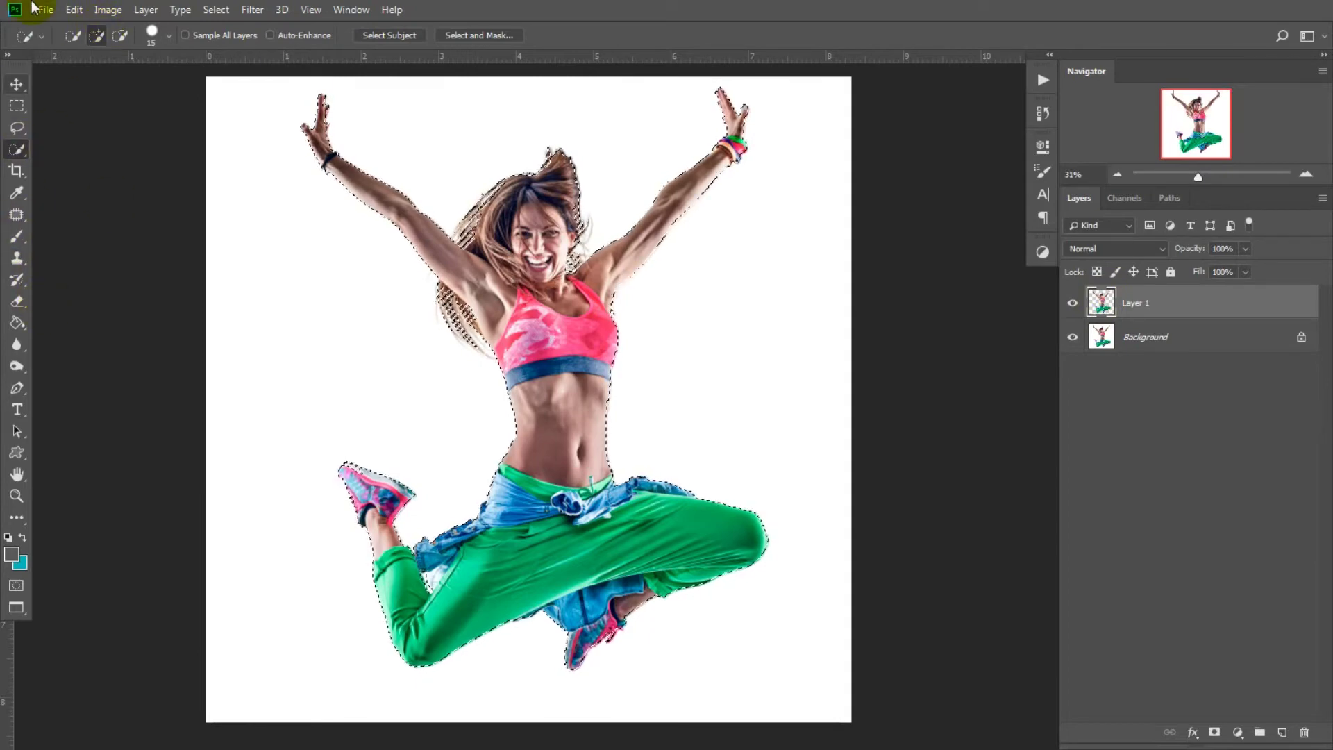
pyautogui.click(78, 11)
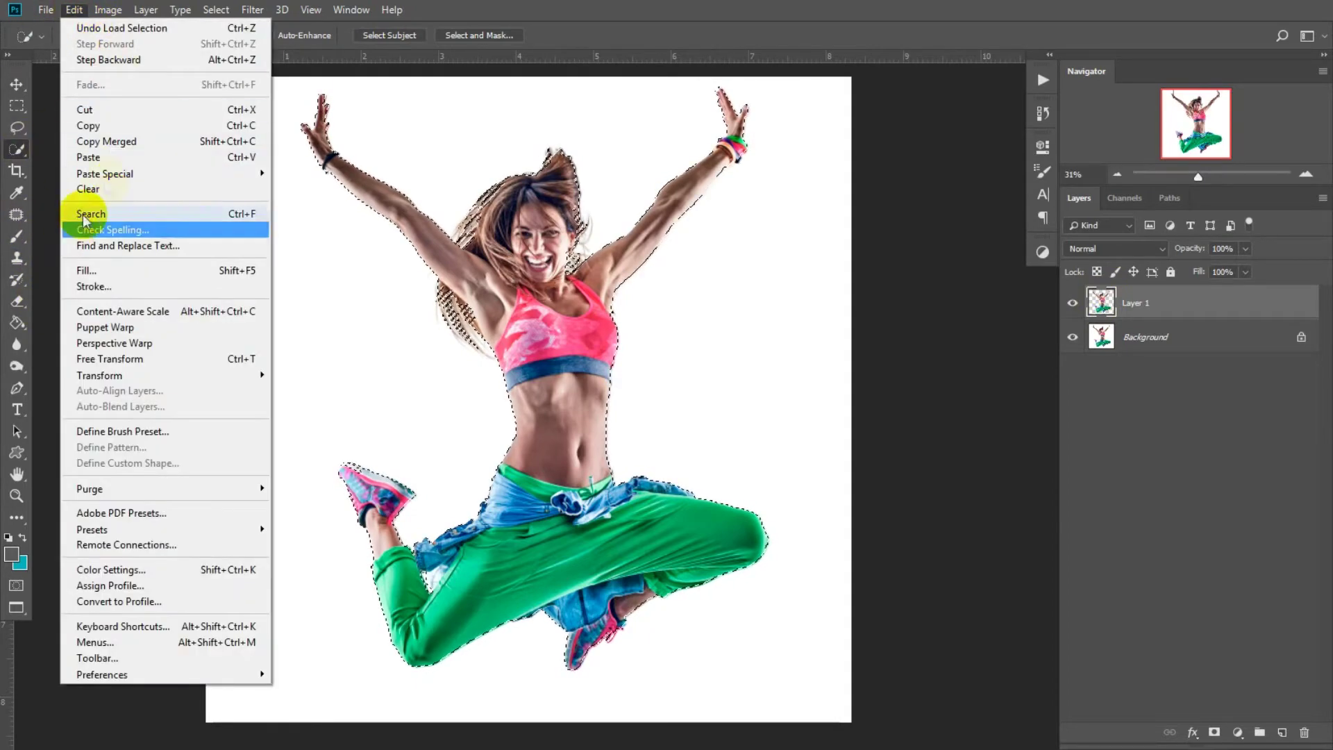
pyautogui.click(132, 270)
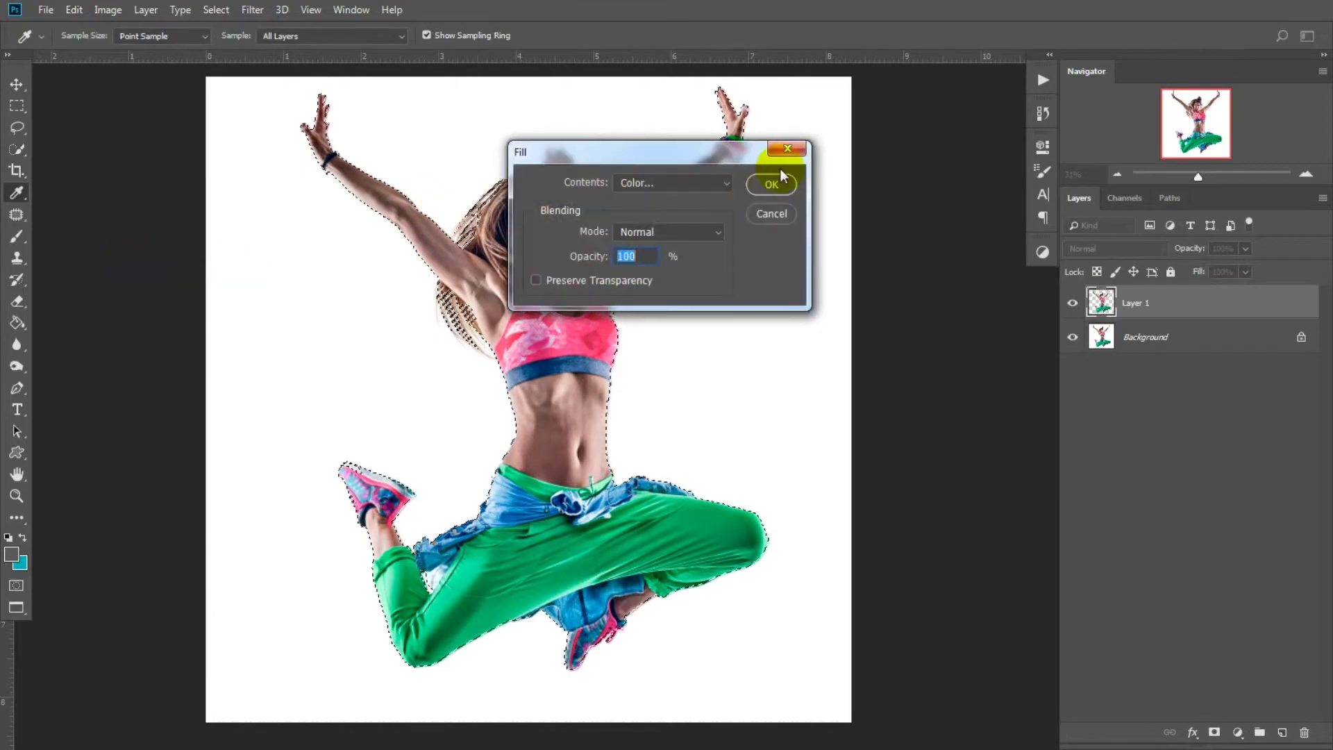
pyautogui.click(670, 189)
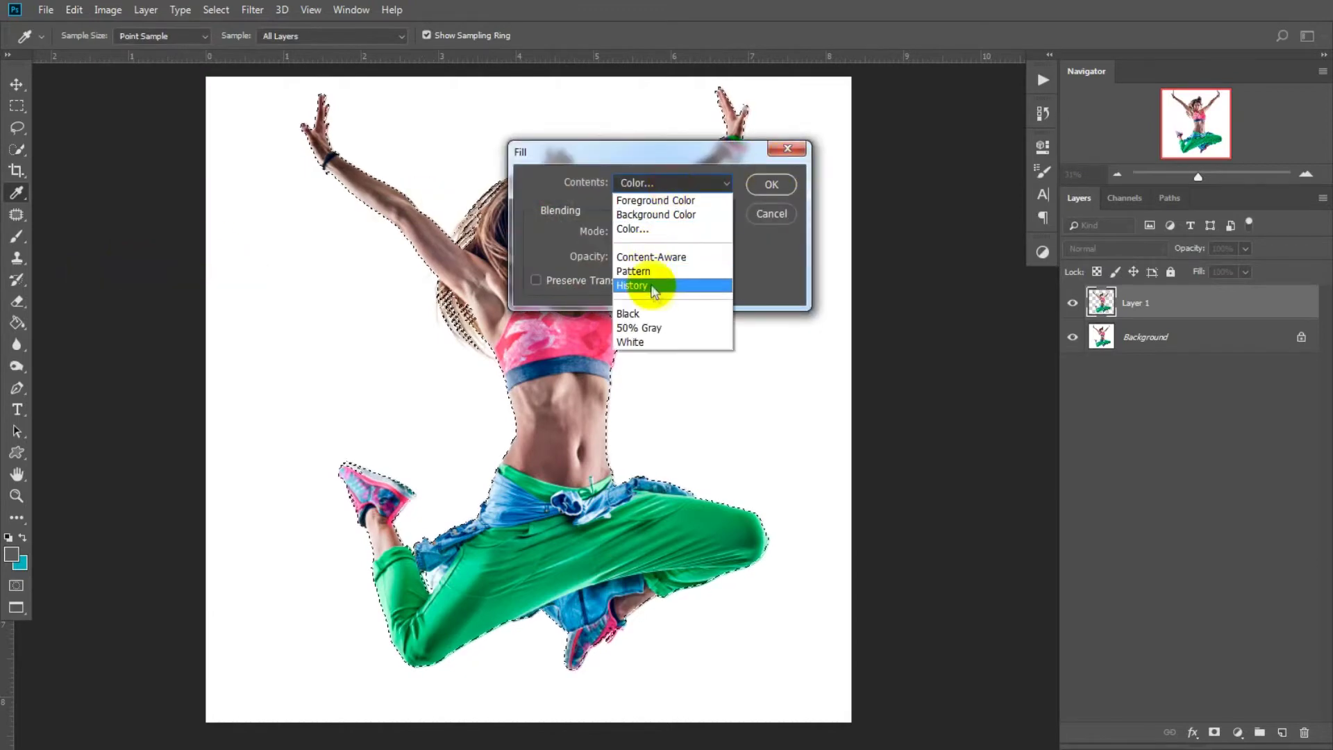
pyautogui.click(660, 232)
pyautogui.moveTo(914, 476); pyautogui.dragTo(1104, 364)
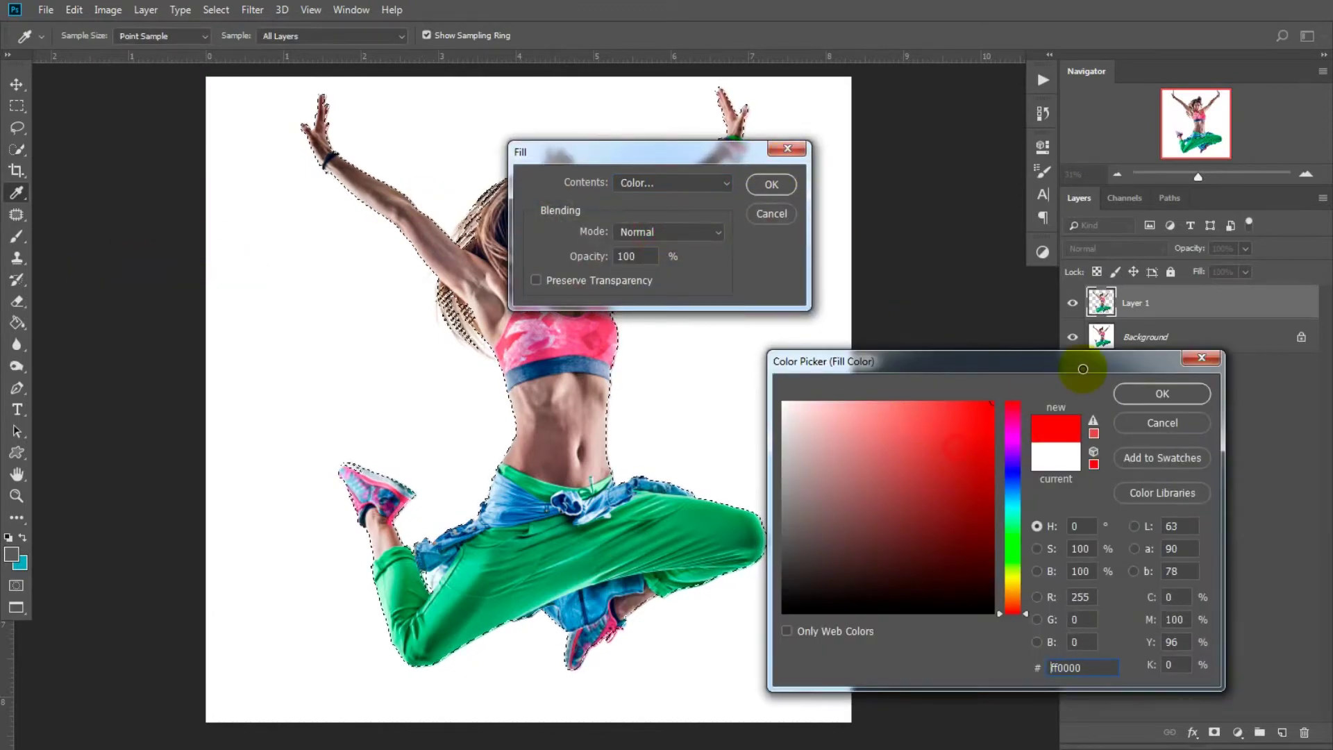
pyautogui.click(1154, 395)
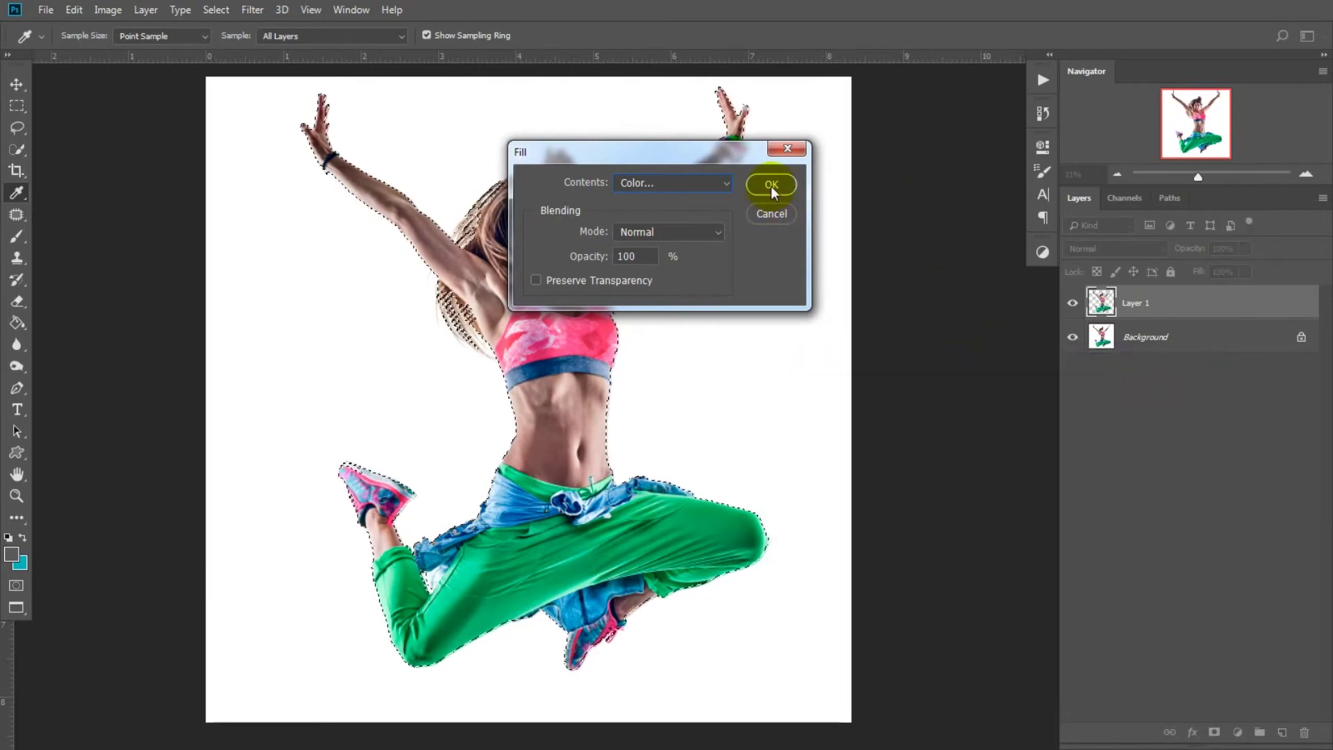
pyautogui.click(770, 185)
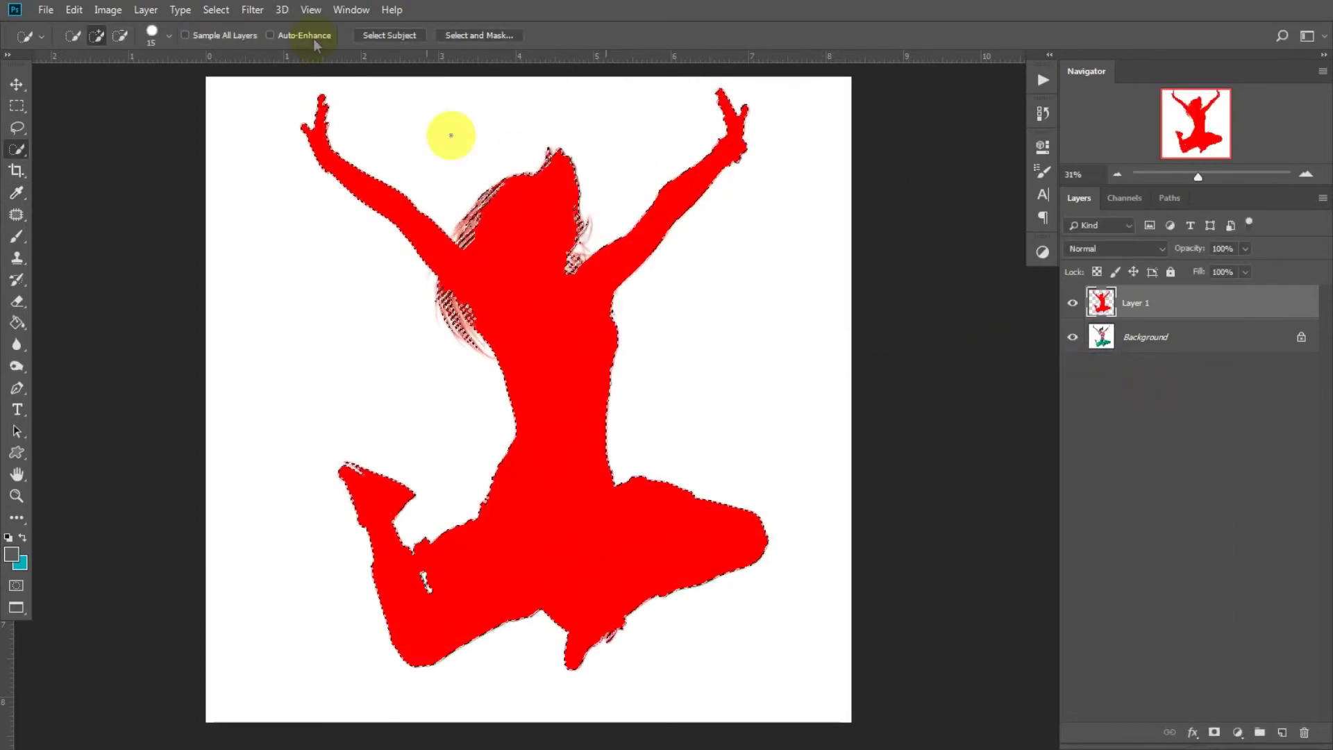
pyautogui.click(210, 11)
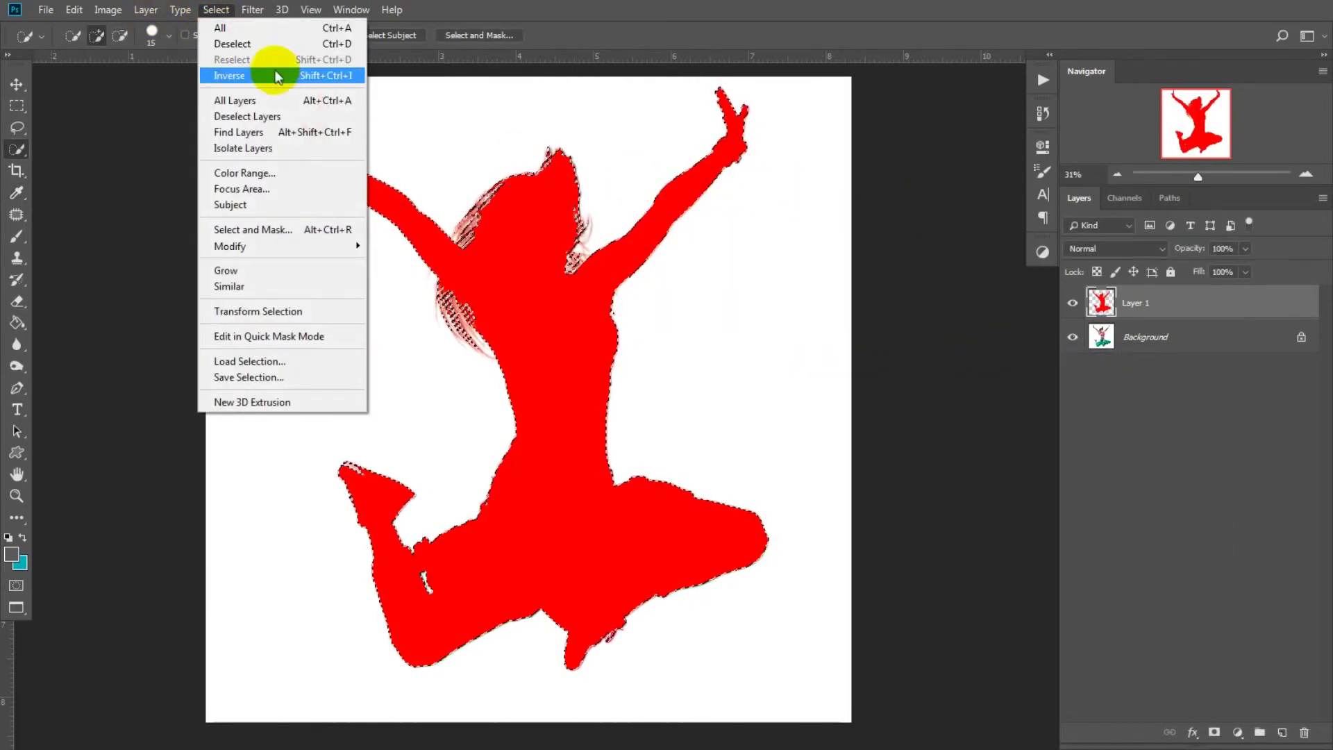
pyautogui.click(272, 44)
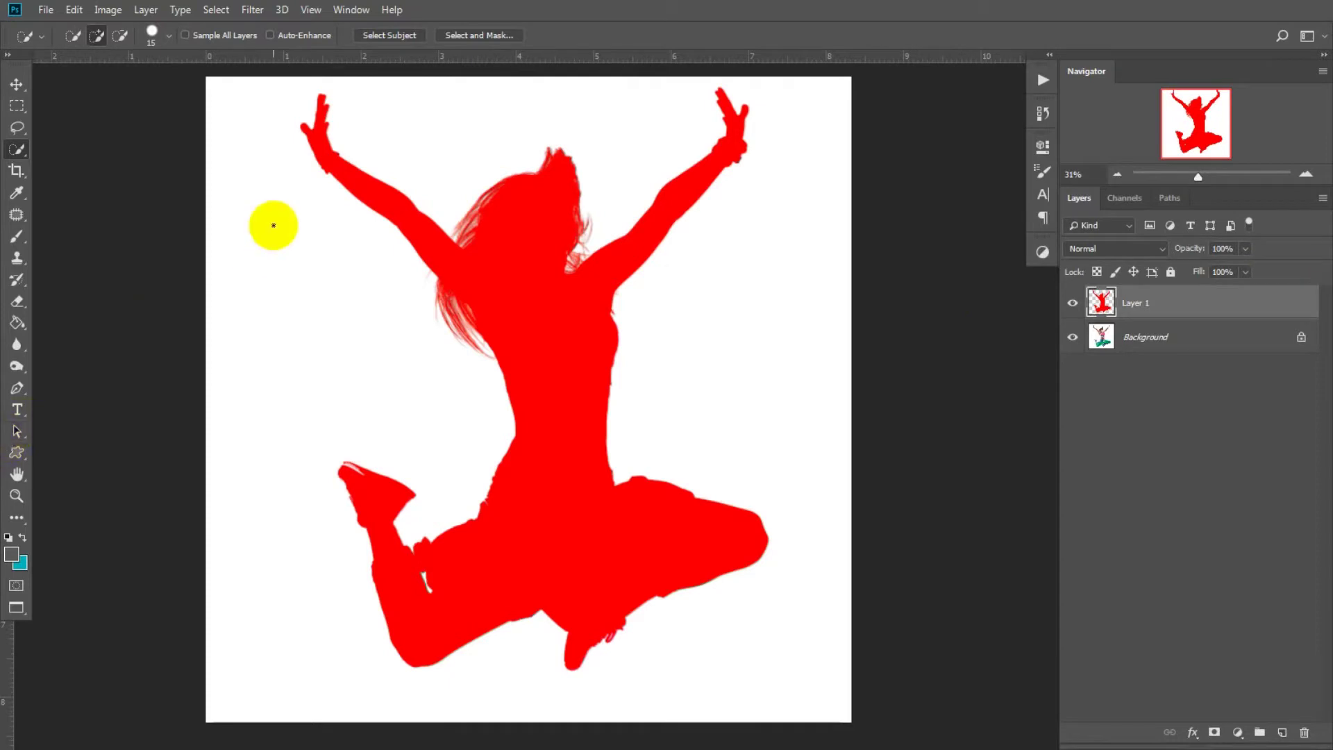
# - Brush over the tip of the raised shoe with a 45 px hard round brush in the red sampled from the silhouette
pyautogui.click(17, 236)
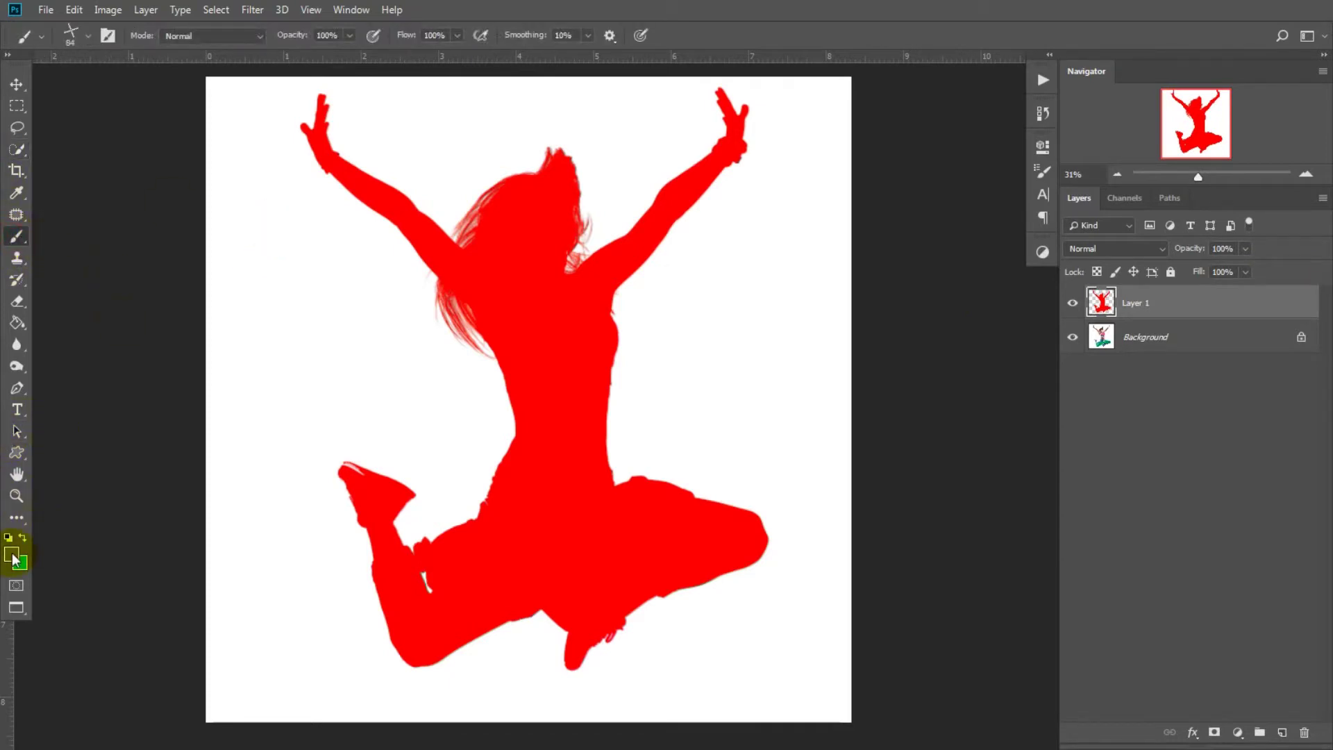
pyautogui.click(87, 35)
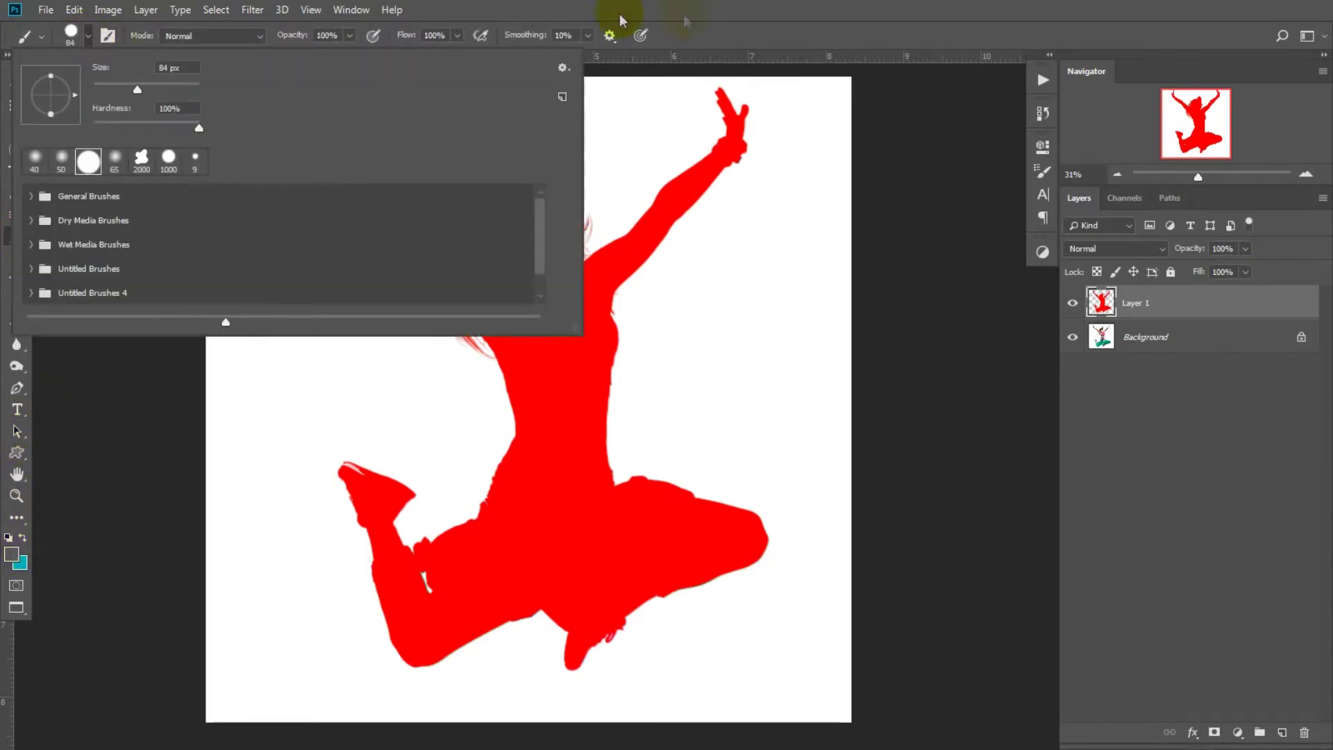
pyautogui.click(89, 35)
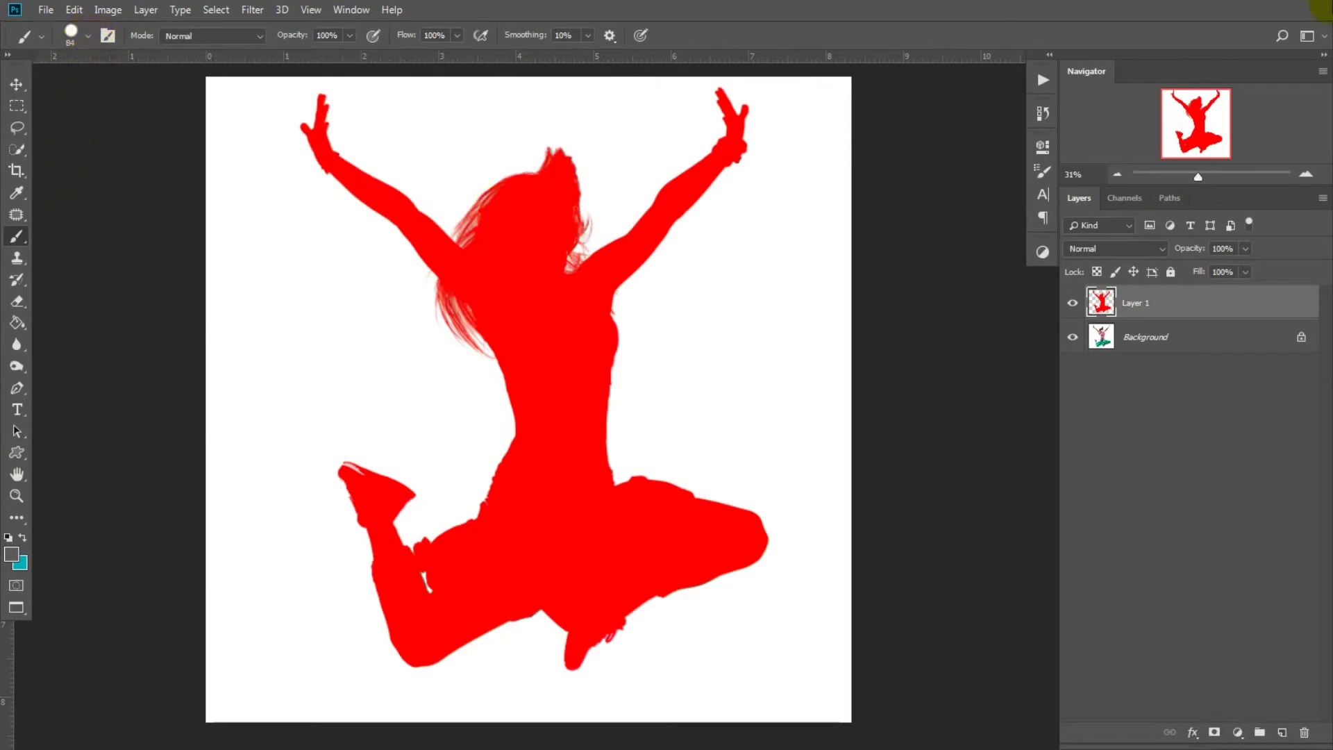
pyautogui.click(12, 559)
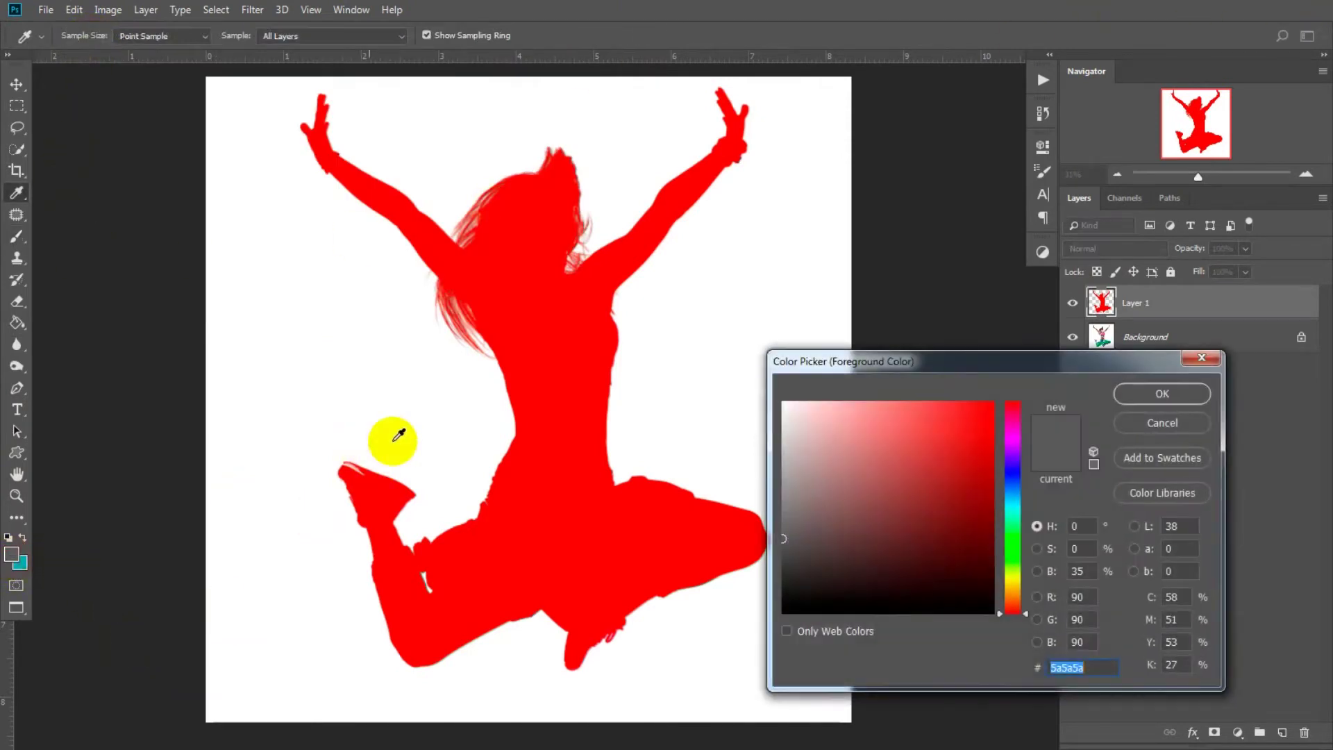
pyautogui.click(517, 387)
pyautogui.click(1130, 396)
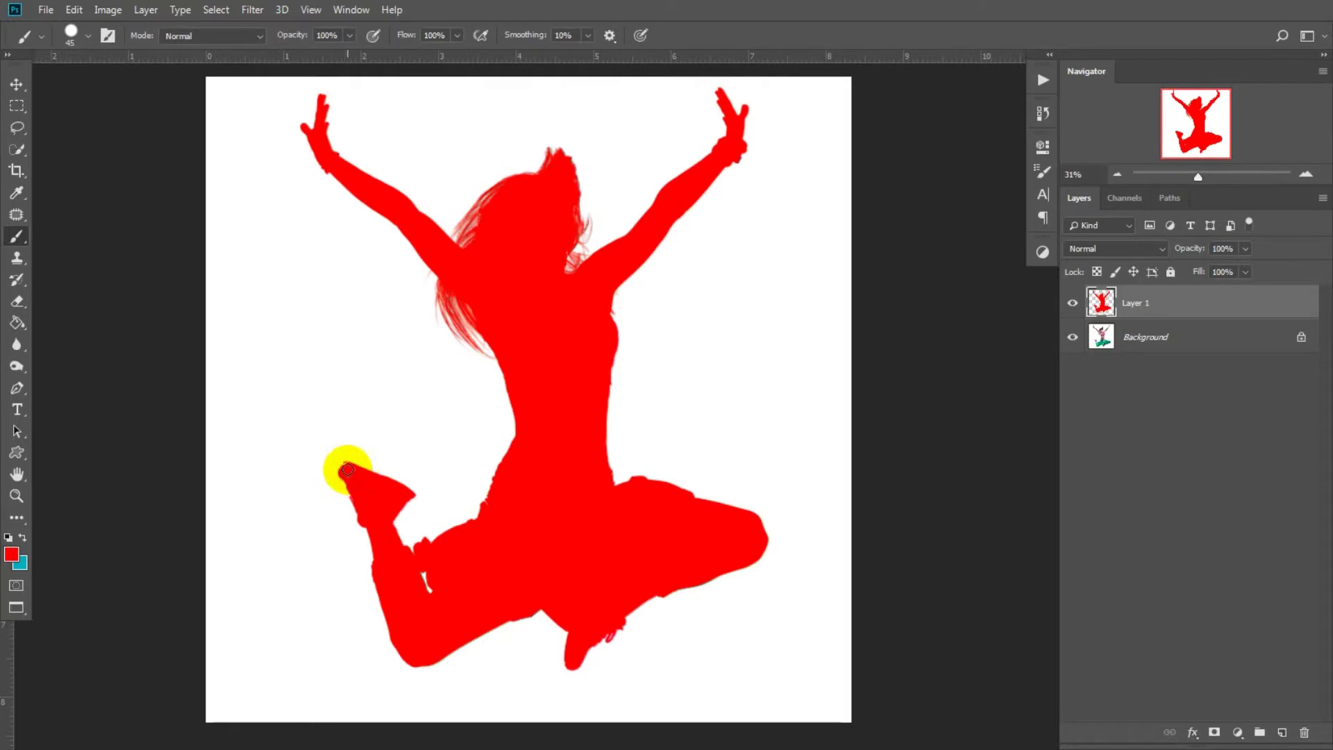
pyautogui.moveTo(348, 469); pyautogui.dragTo(353, 477)
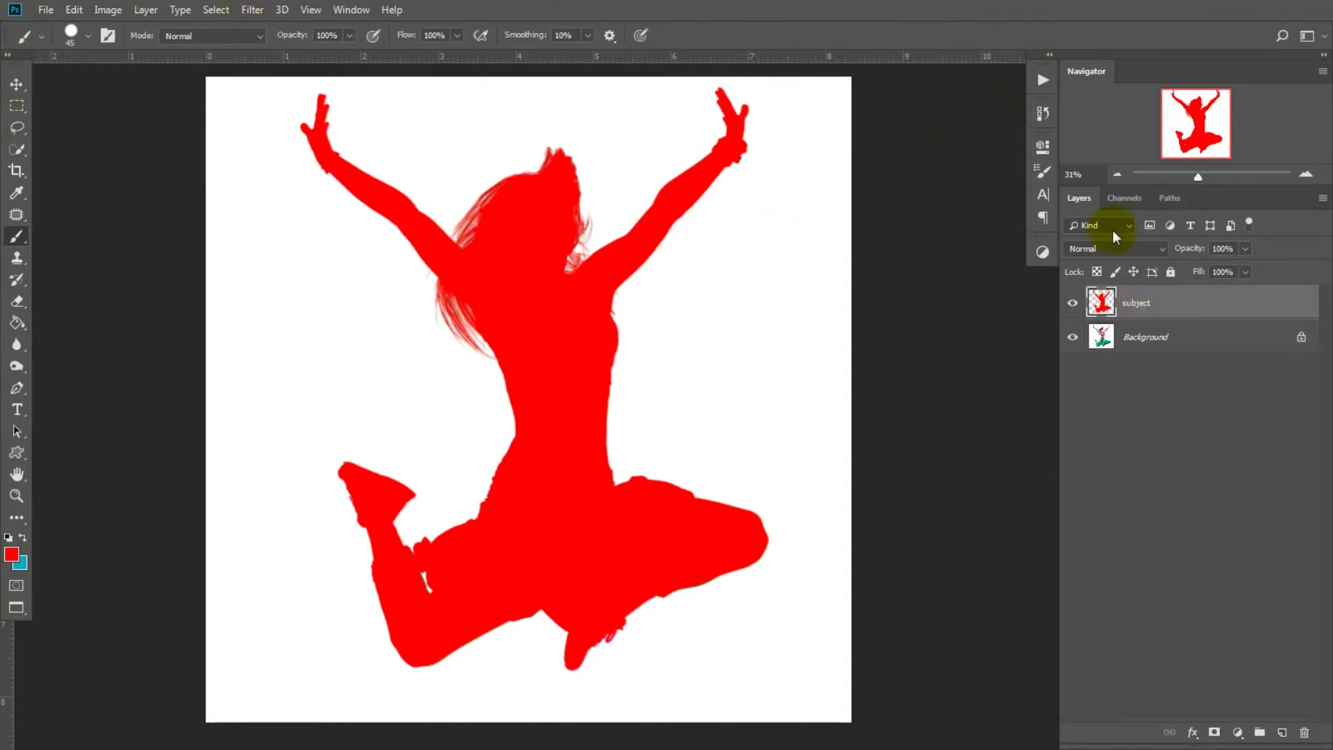
# - Run the Memphis Style Photoshop Action on the document and hide the list of actions
pyautogui.click(1044, 82)
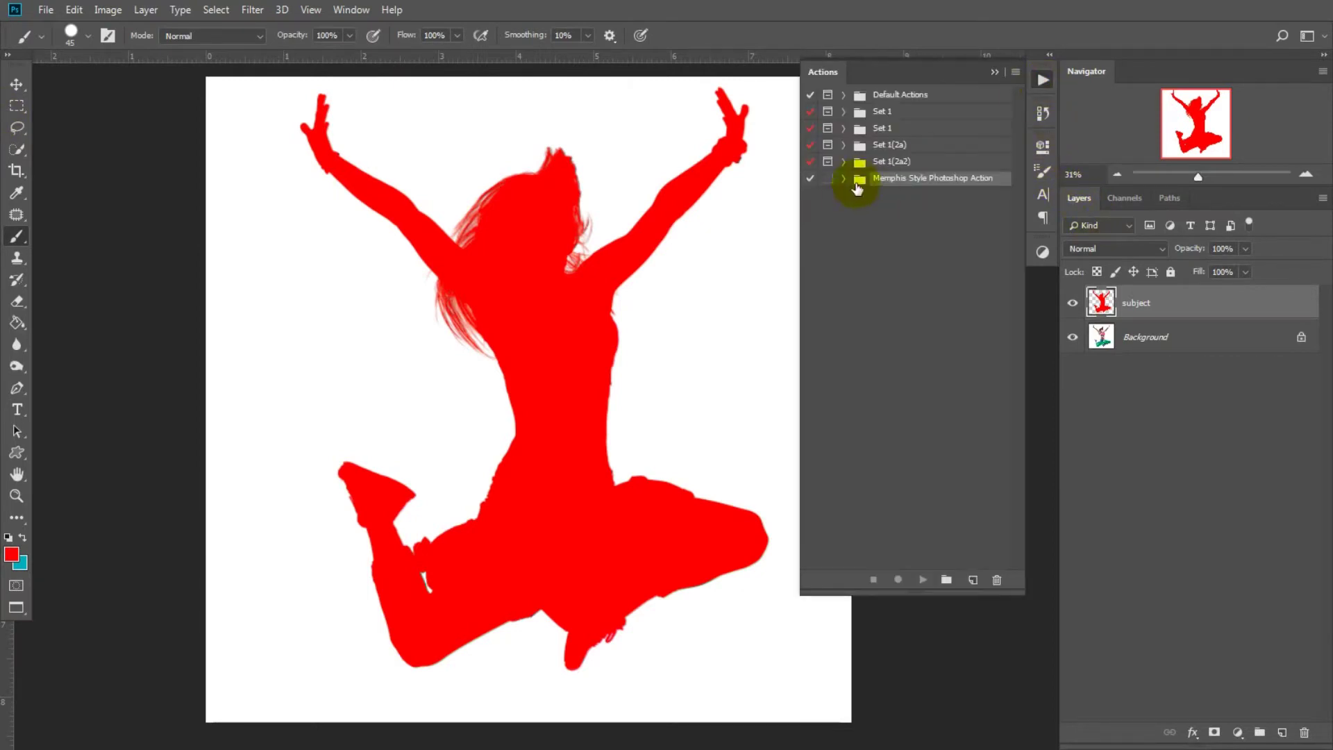
pyautogui.click(844, 179)
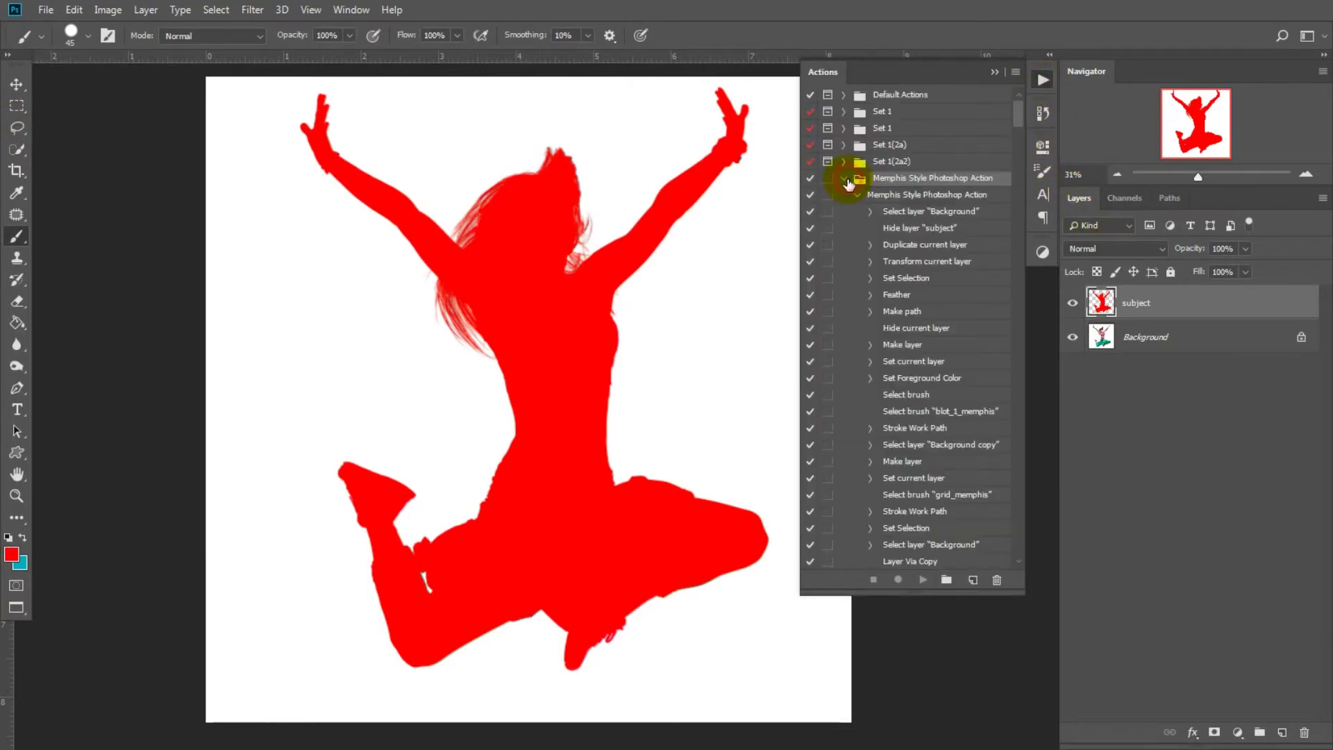
pyautogui.click(930, 195)
pyautogui.click(857, 196)
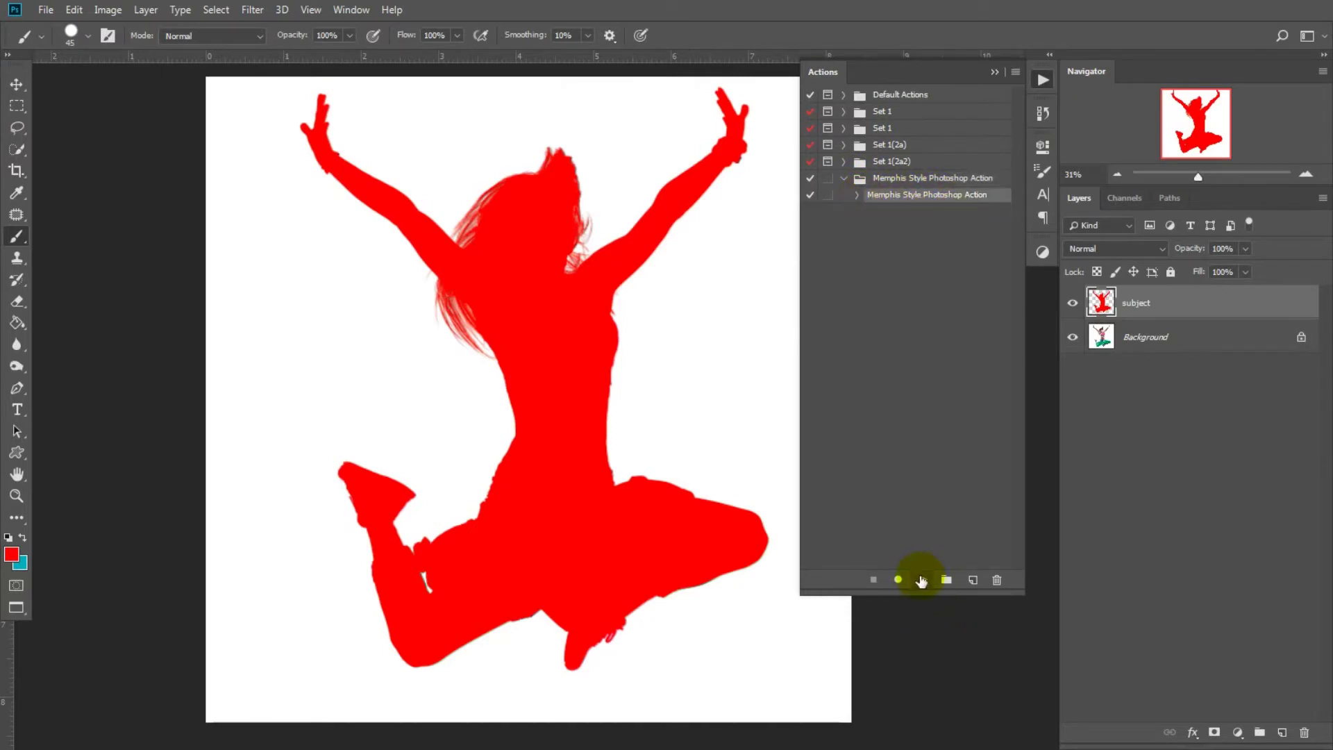
pyautogui.click(920, 579)
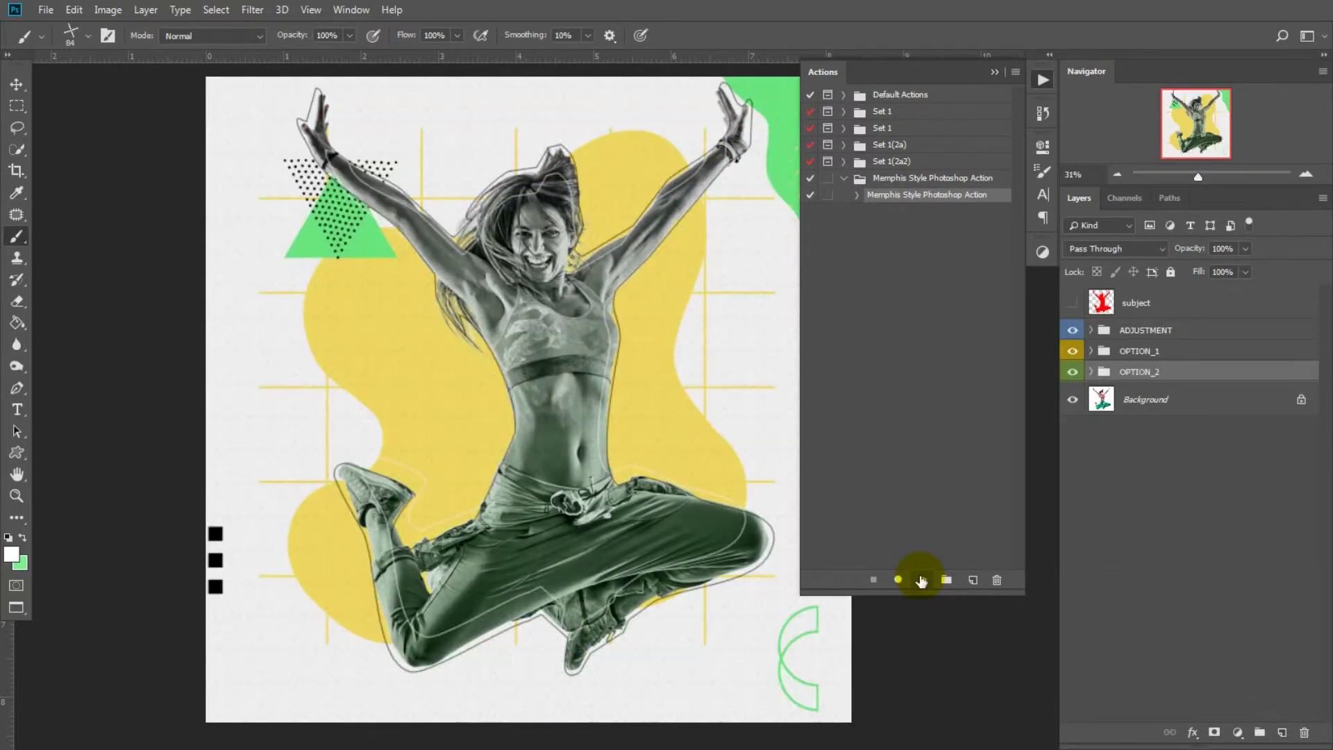
pyautogui.click(1042, 82)
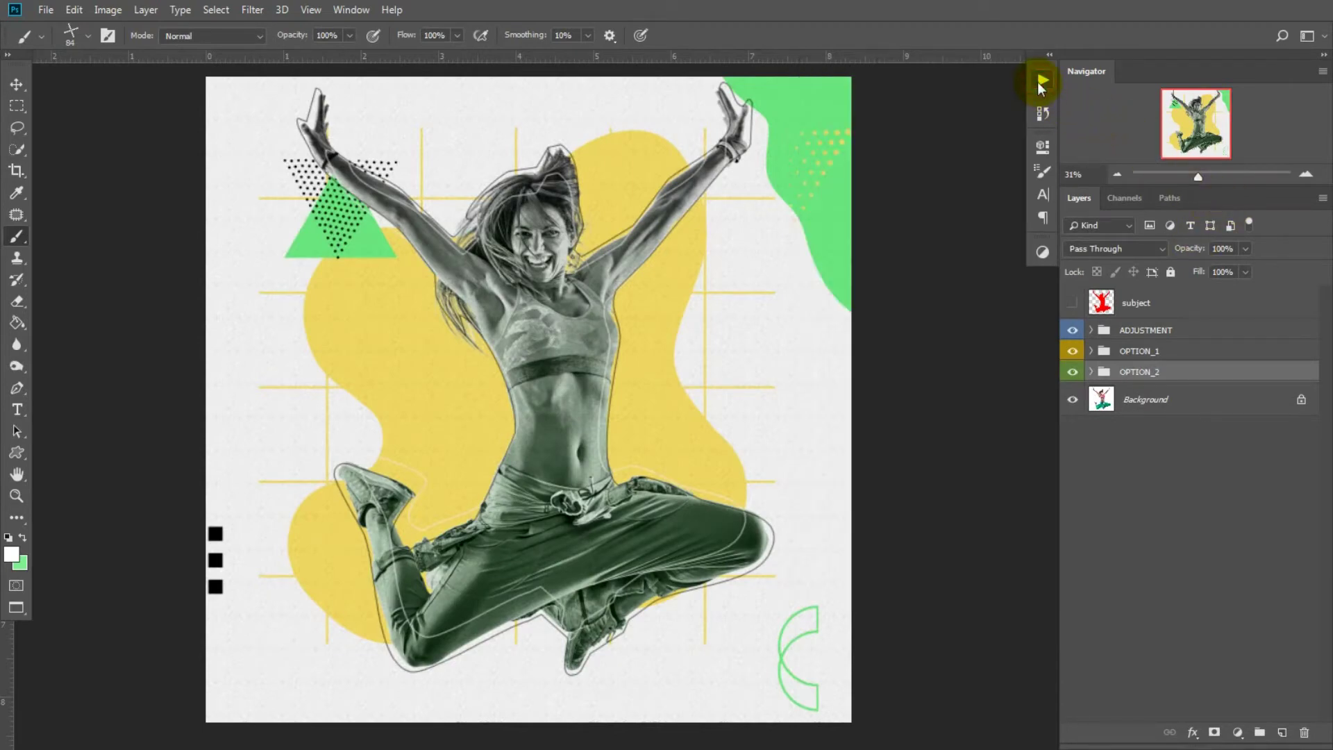
# - Set the saturation of the Color intensity layer in the ADJUSTMENT group to +13 and try small hue shifts
pyautogui.click(1091, 331)
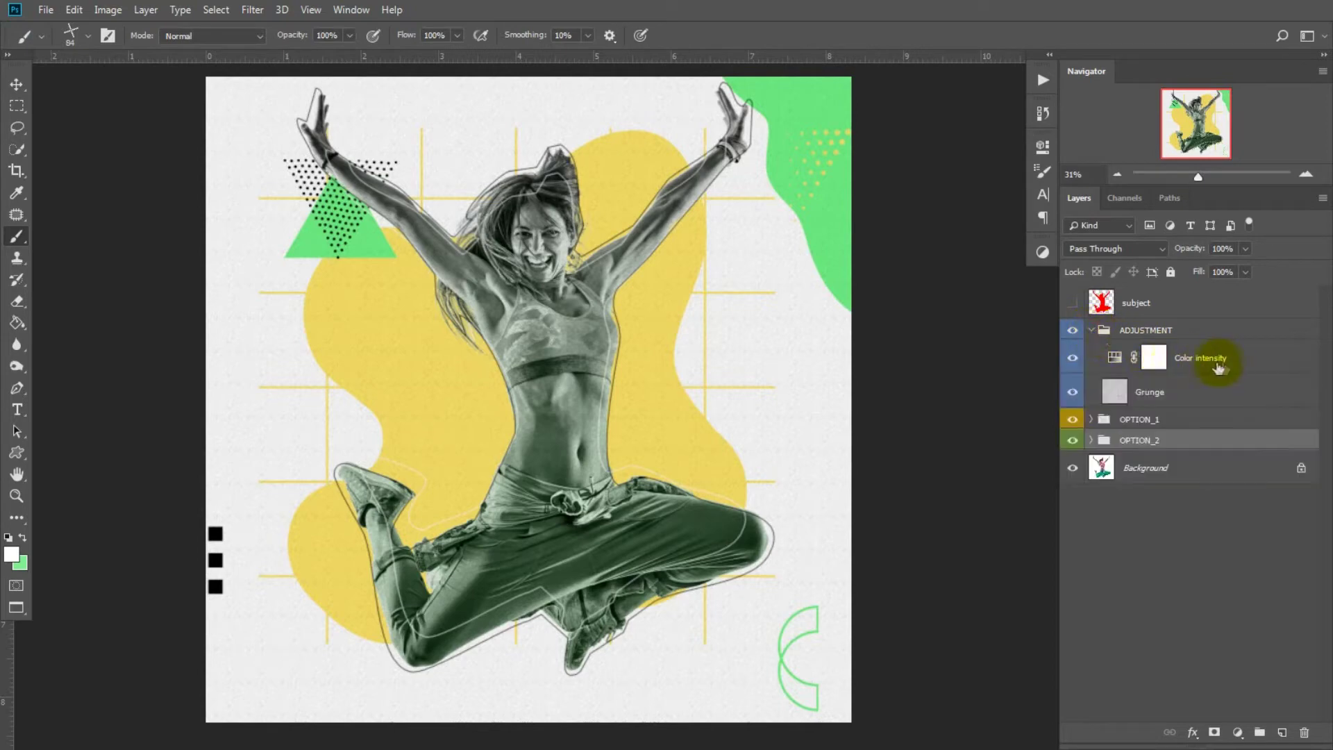
pyautogui.click(1257, 357)
pyautogui.doubleClick(1114, 358)
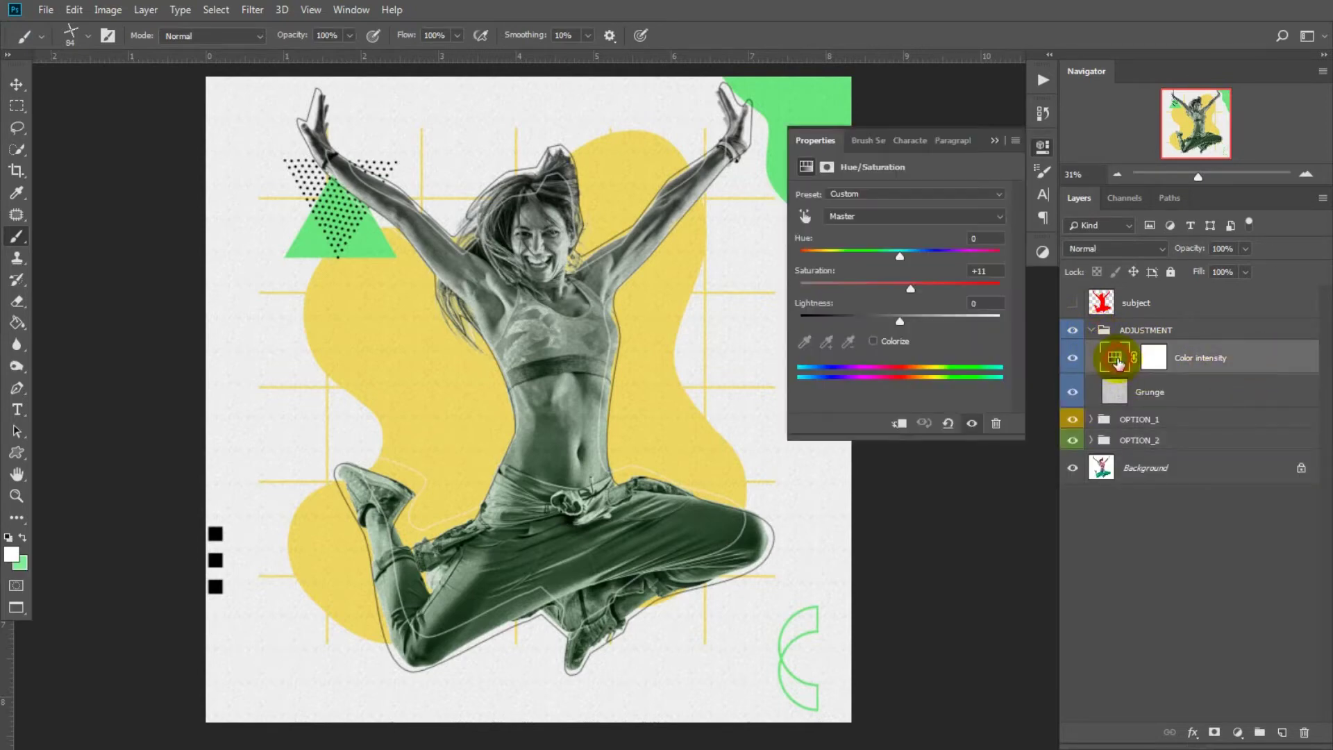
pyautogui.moveTo(903, 285)
pyautogui.mouseDown()
pyautogui.moveTo(949, 292)
pyautogui.moveTo(913, 288)
pyautogui.mouseUp()
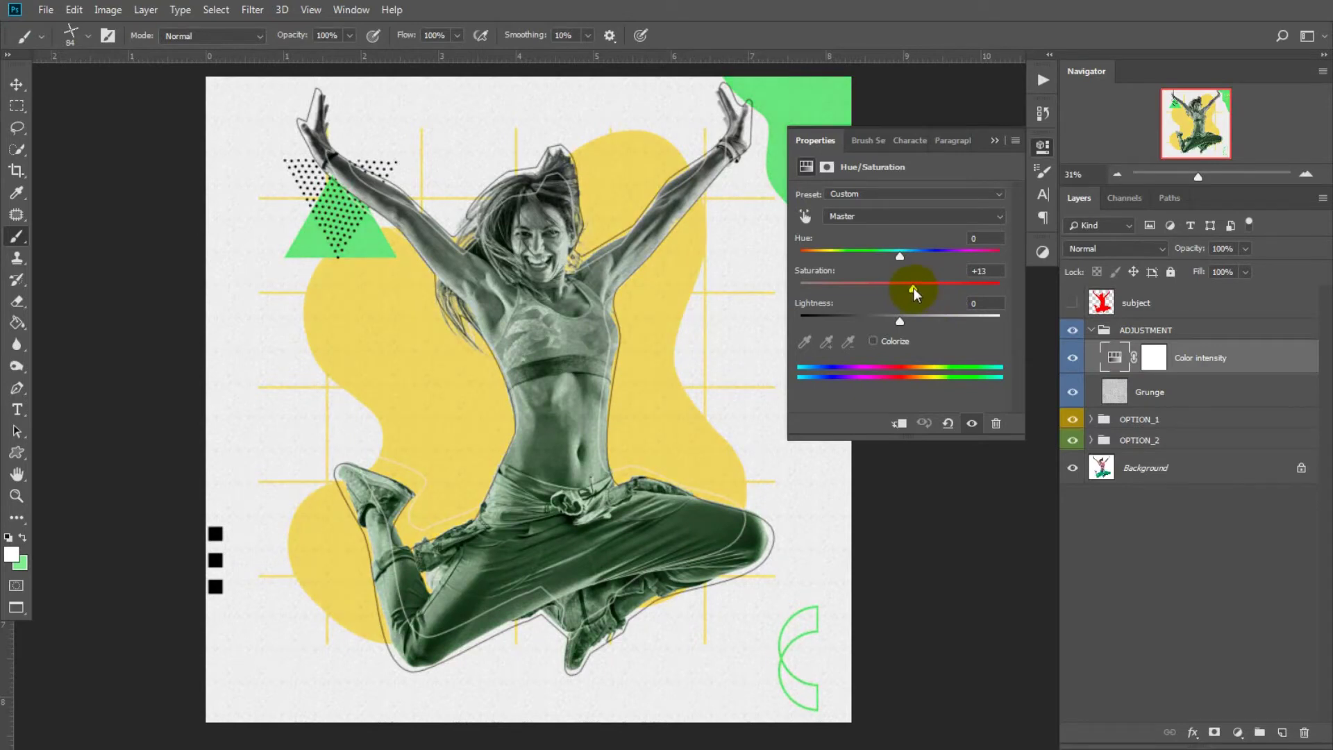
pyautogui.moveTo(906, 258)
pyautogui.mouseDown()
pyautogui.moveTo(930, 260)
pyautogui.moveTo(903, 259)
pyautogui.mouseUp()
pyautogui.moveTo(901, 260); pyautogui.dragTo(898, 259)
pyautogui.click(1044, 153)
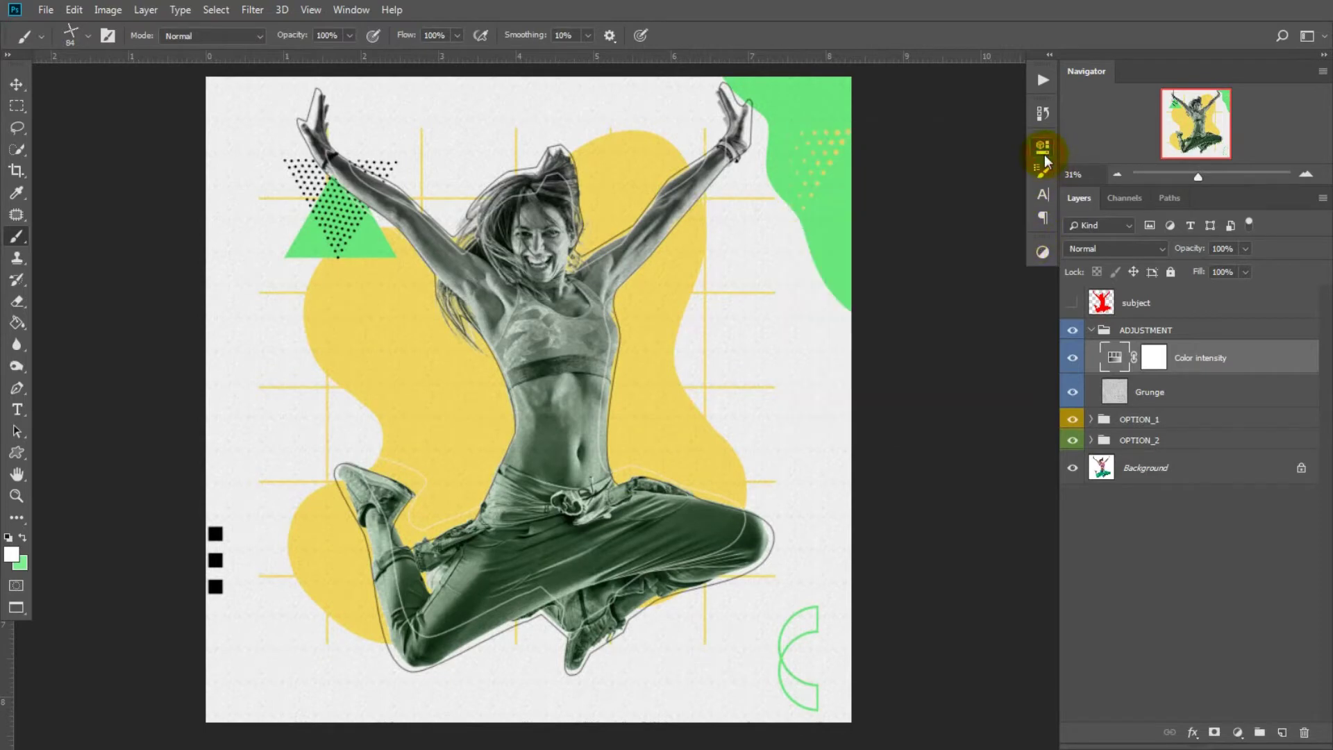
pyautogui.click(1093, 331)
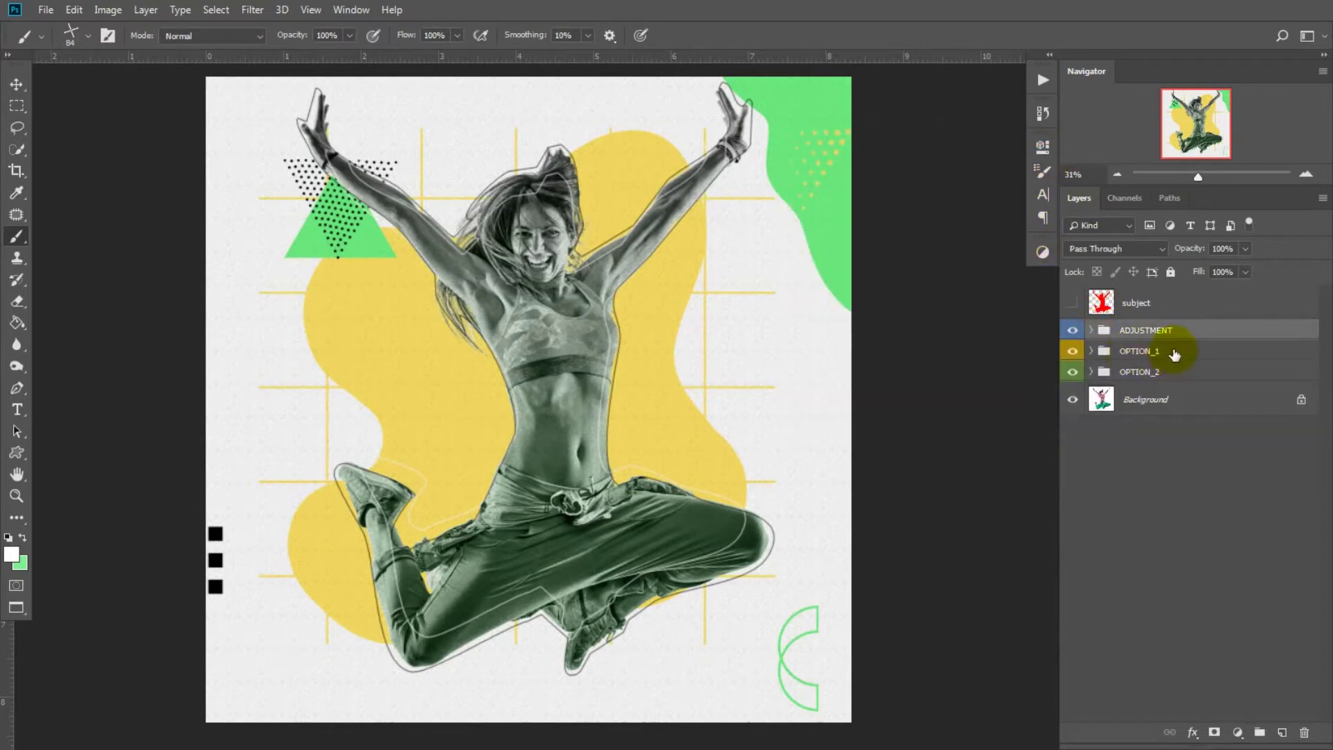
# - Briefly hide the OPTION_1 group to view the OPTION_2 design, and show OPTION_1 again
pyautogui.click(1108, 350)
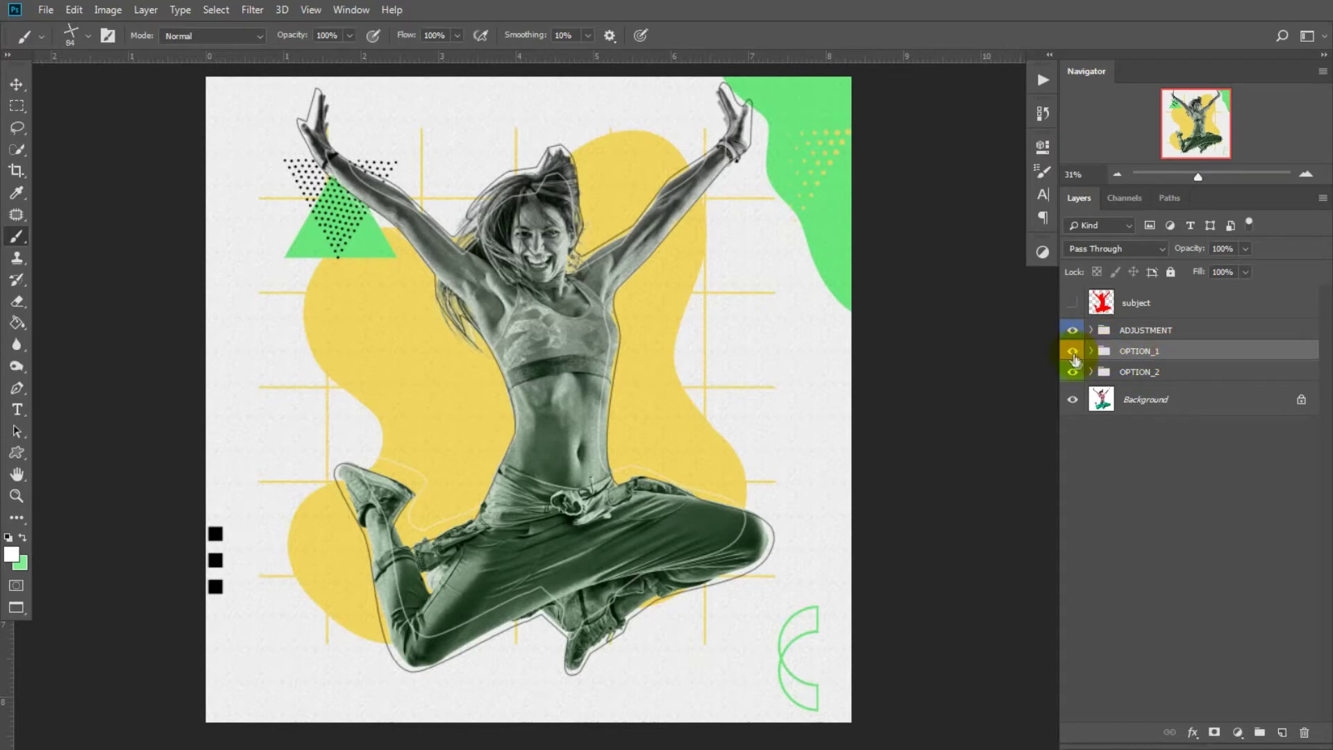
pyautogui.click(1073, 352)
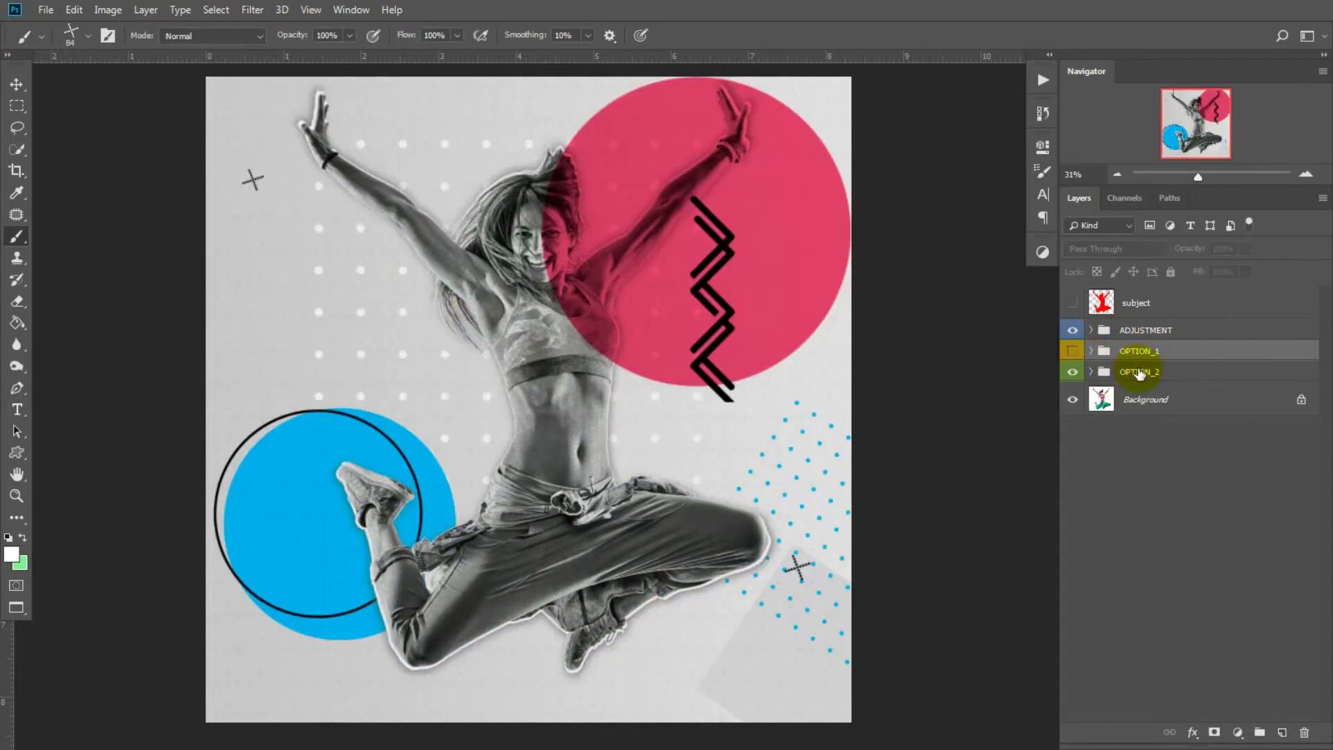
pyautogui.click(1072, 351)
# - Examine the contents of the OPTION_1 group, collapsing IMAGE_1 and looking through the FIGURES_1 layers
pyautogui.click(1091, 351)
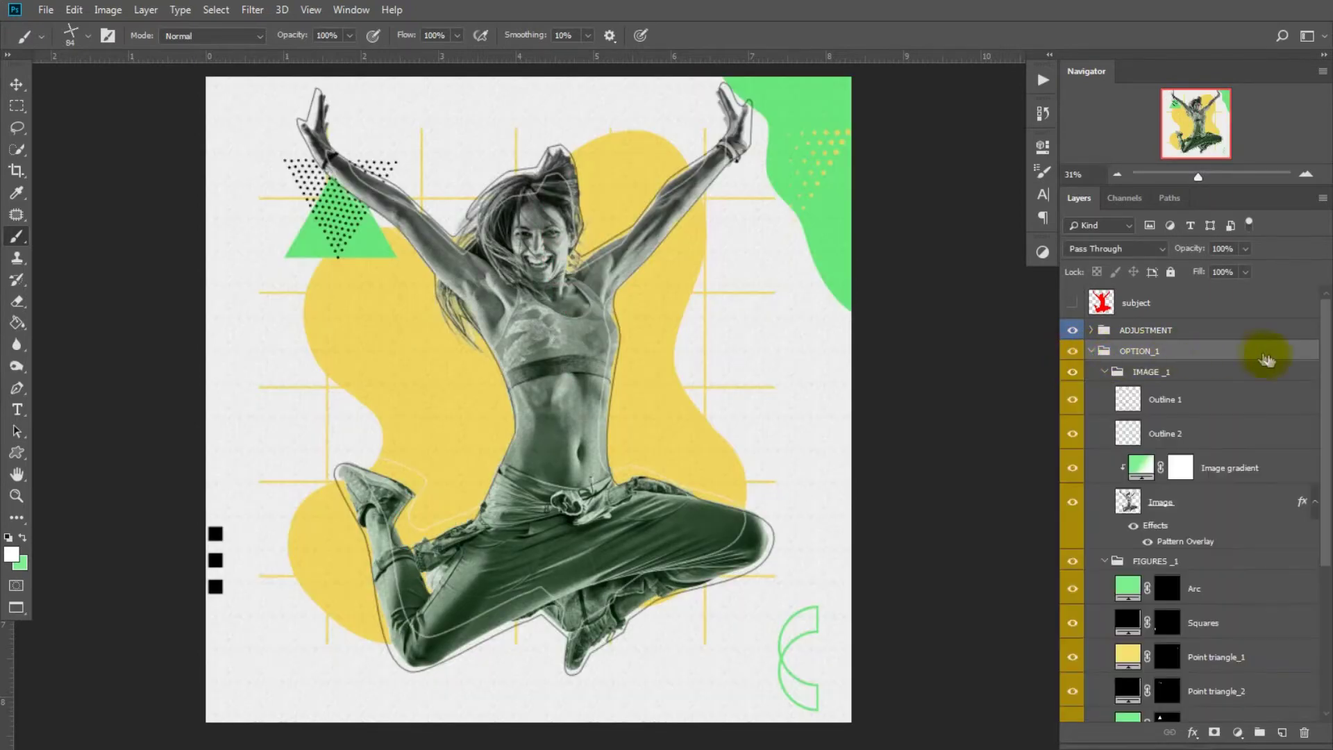
pyautogui.click(1104, 374)
pyautogui.click(1213, 401)
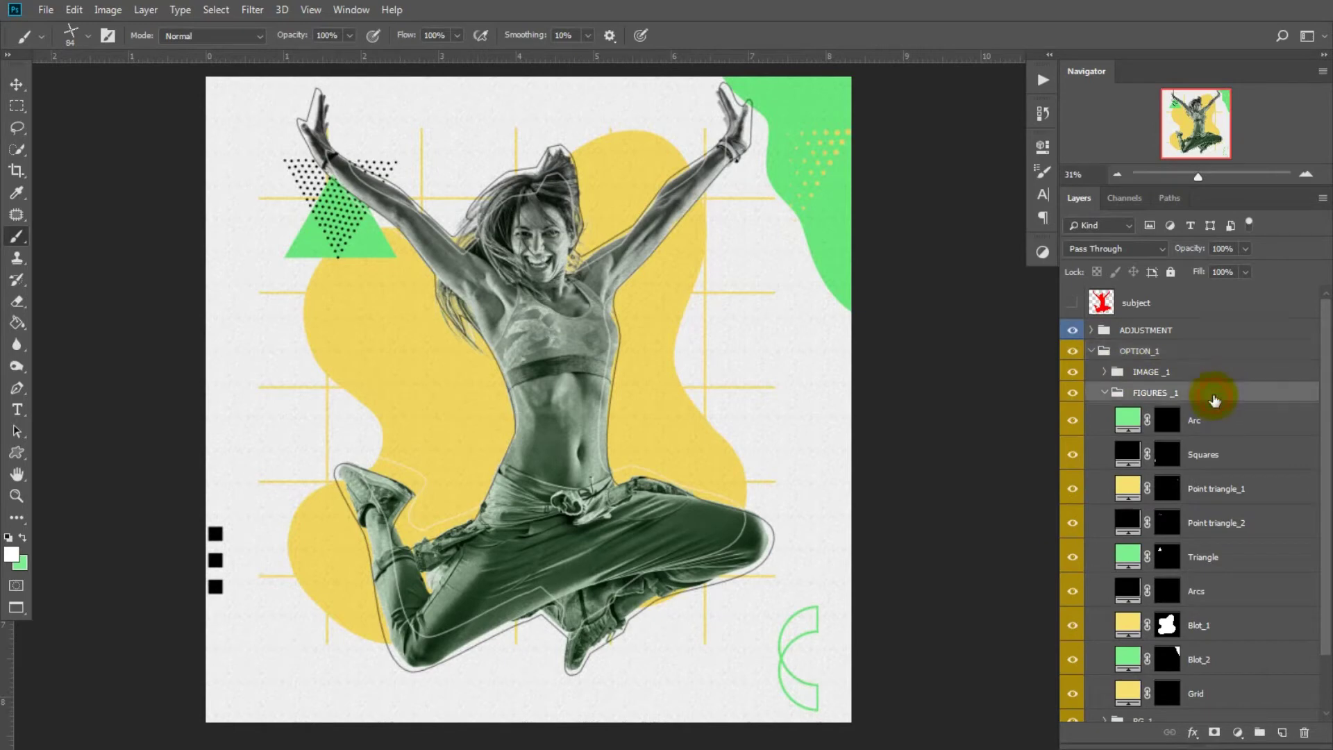
pyautogui.scroll(-3, 1215, 410)
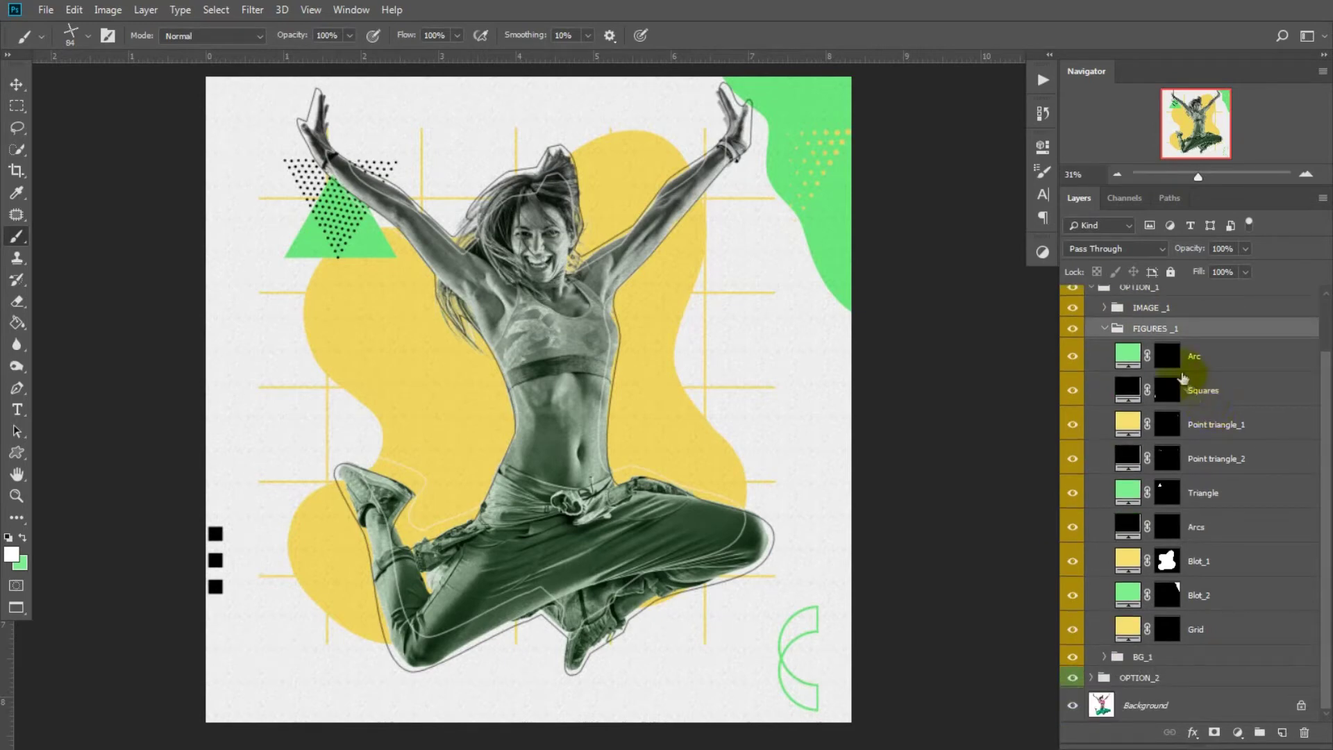
# - Try the dark teal color 2a4f46 on the Arc fill layer in the FIGURES_1 group
pyautogui.click(1221, 360)
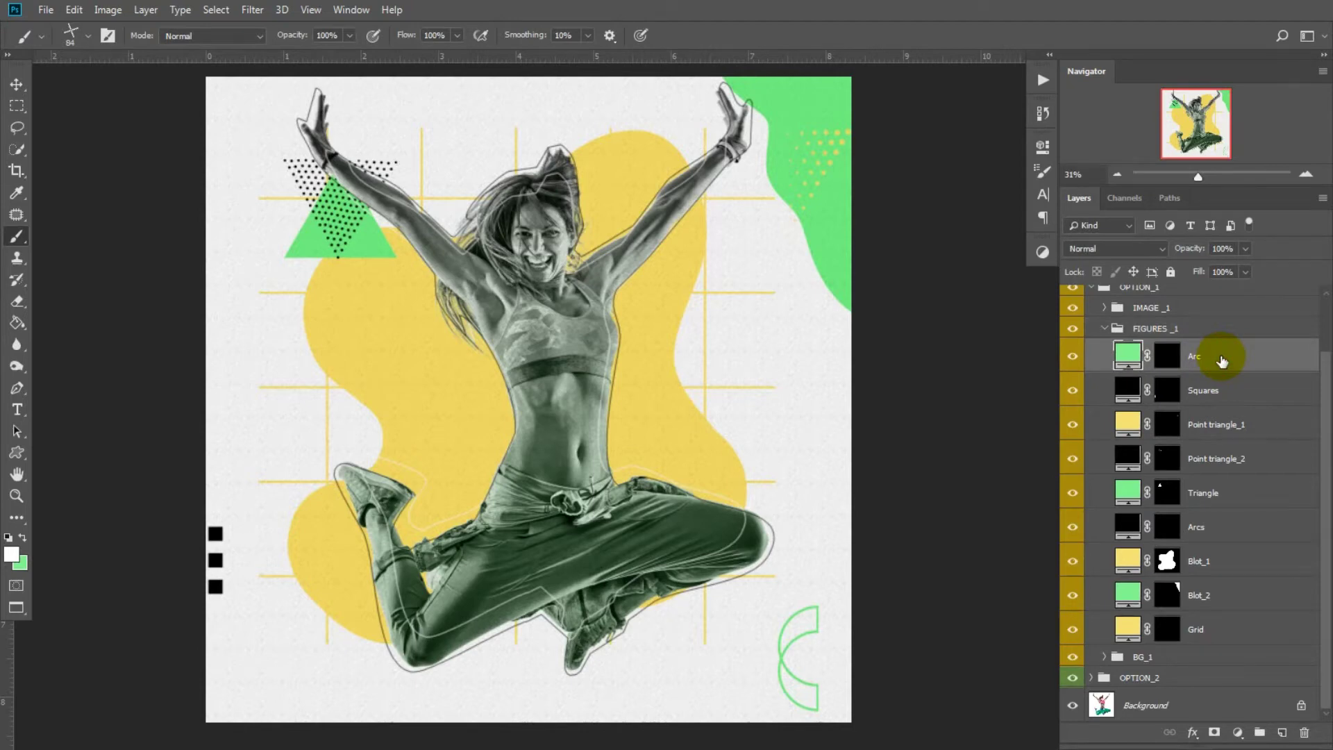
pyautogui.doubleClick(1127, 355)
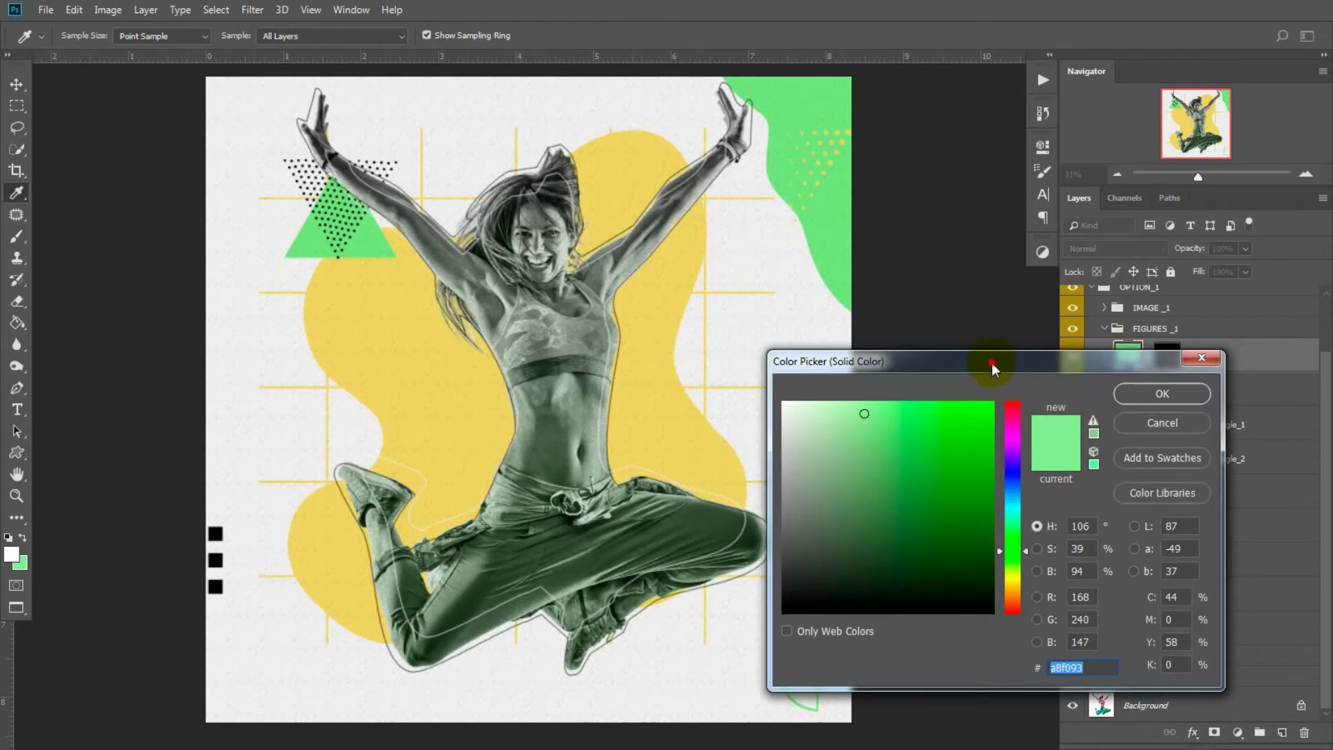
pyautogui.moveTo(992, 363); pyautogui.dragTo(1140, 308)
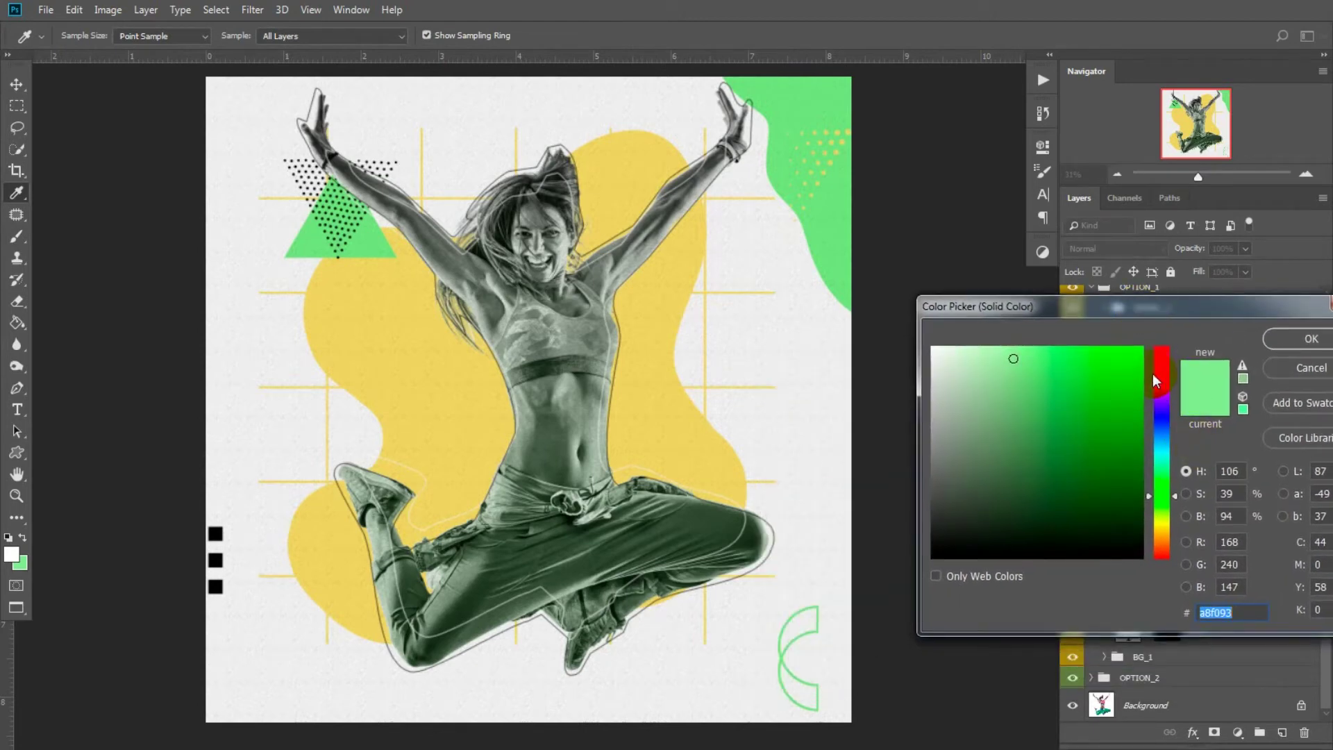
pyautogui.moveTo(1169, 495); pyautogui.dragTo(1028, 493)
pyautogui.click(1311, 367)
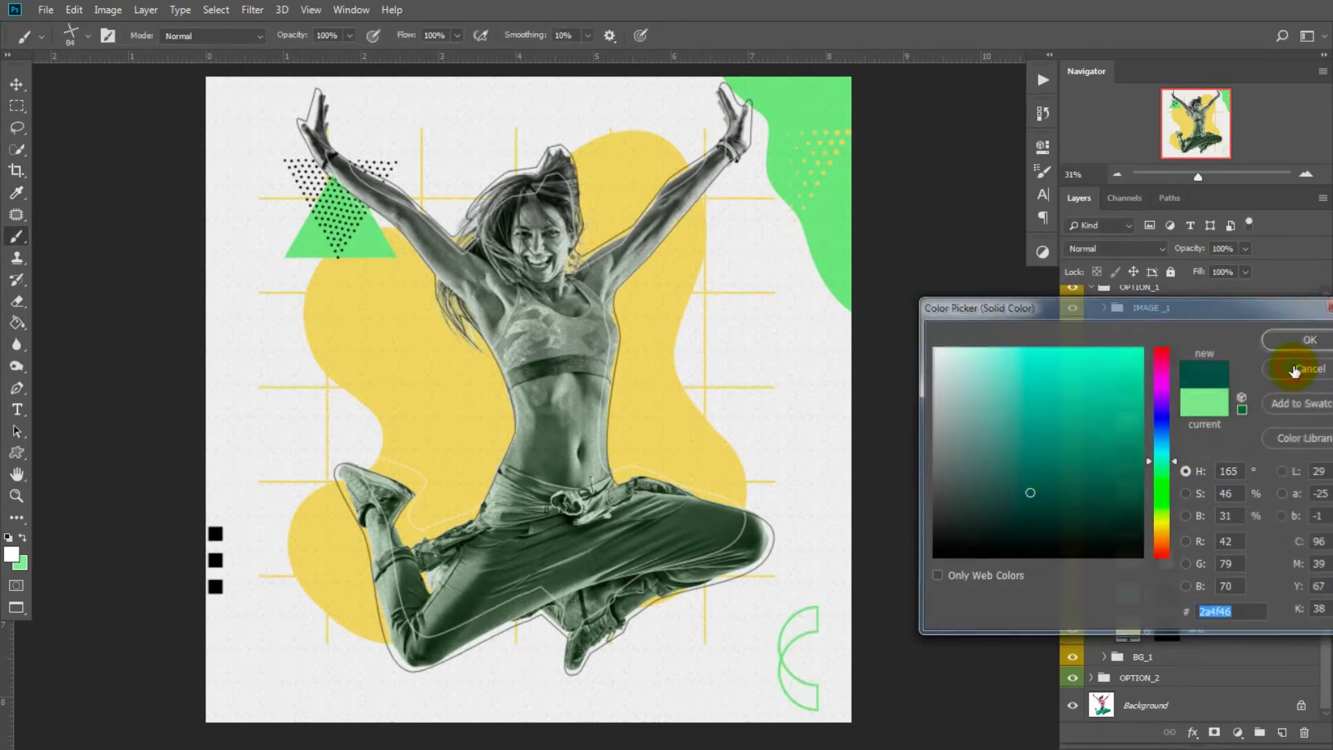
# - Toggle the visibility of the Squares layer in the FIGURES_1 group to compare the design with and without it
pyautogui.click(1073, 393)
pyautogui.click(1072, 394)
pyautogui.click(1072, 393)
pyautogui.click(1072, 394)
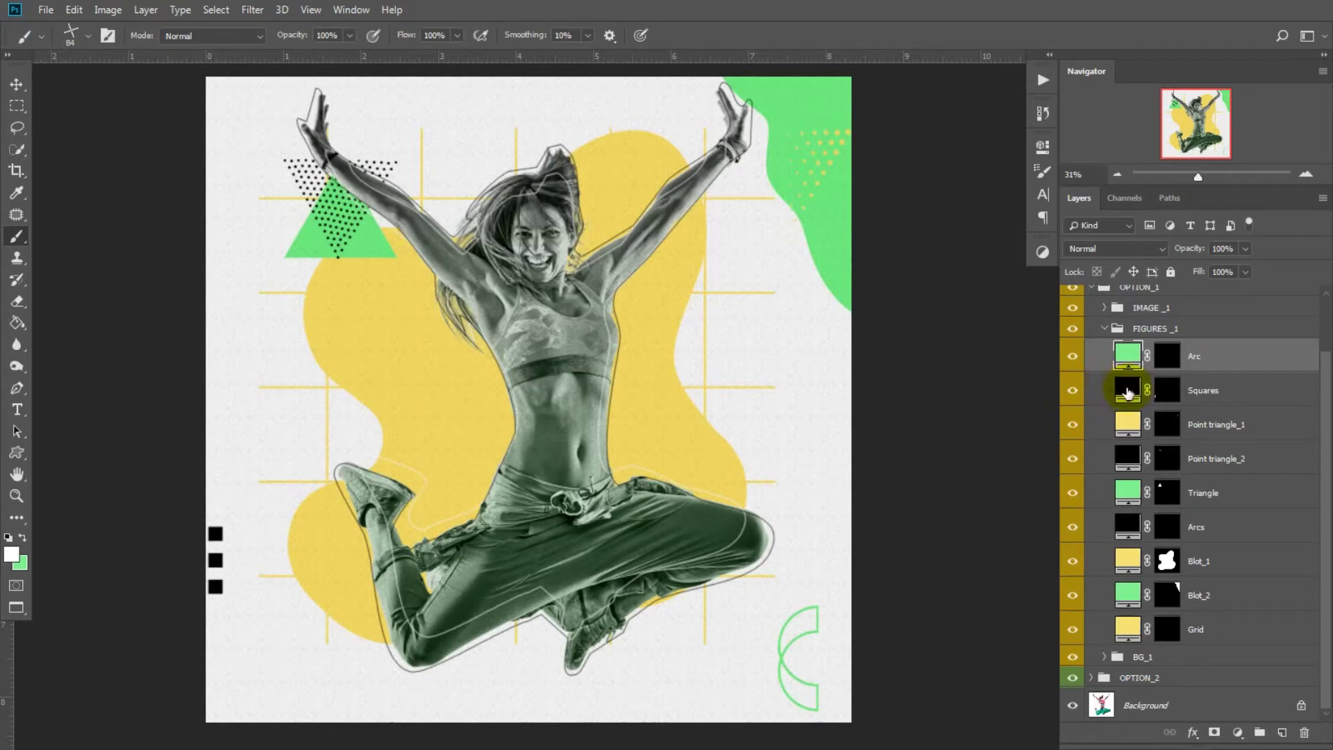
# - Try the blue color 7897f1 on the Blot_1 fill layer
pyautogui.click(1213, 569)
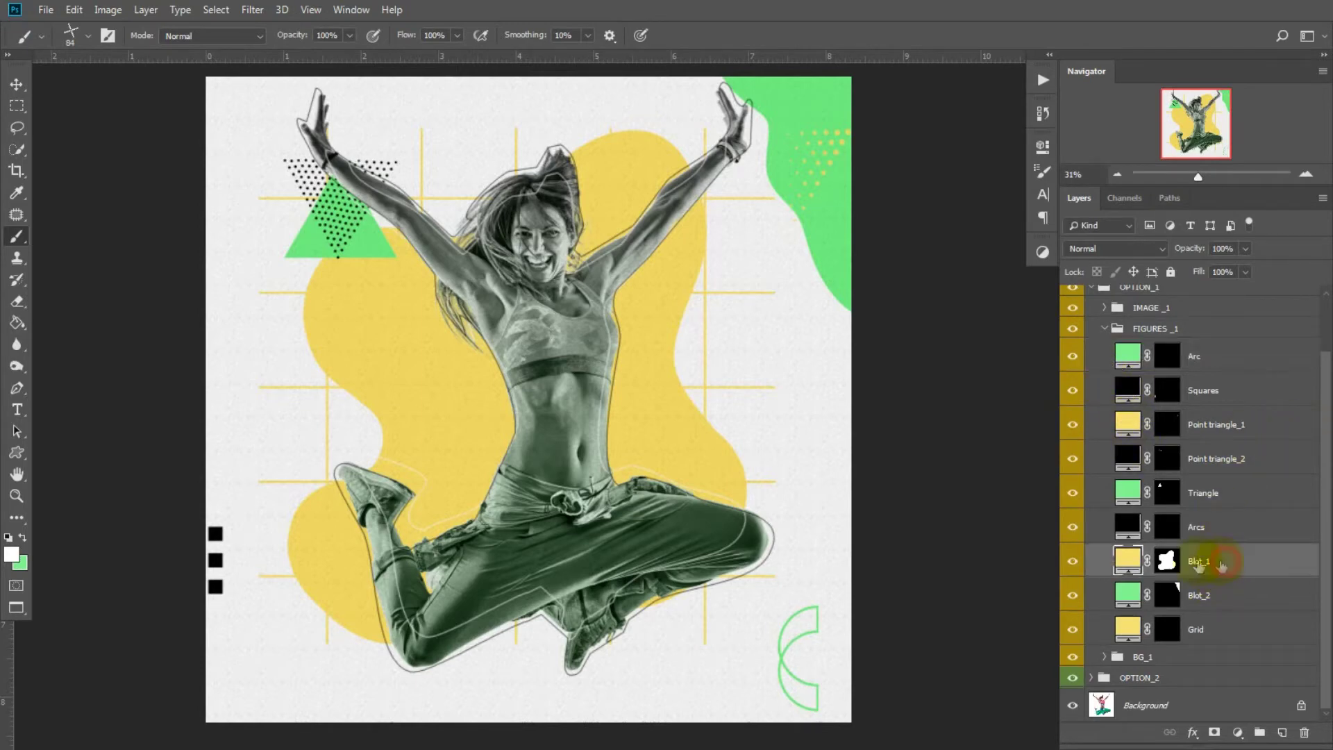
pyautogui.doubleClick(1127, 559)
pyautogui.moveTo(1122, 393); pyautogui.dragTo(1124, 427)
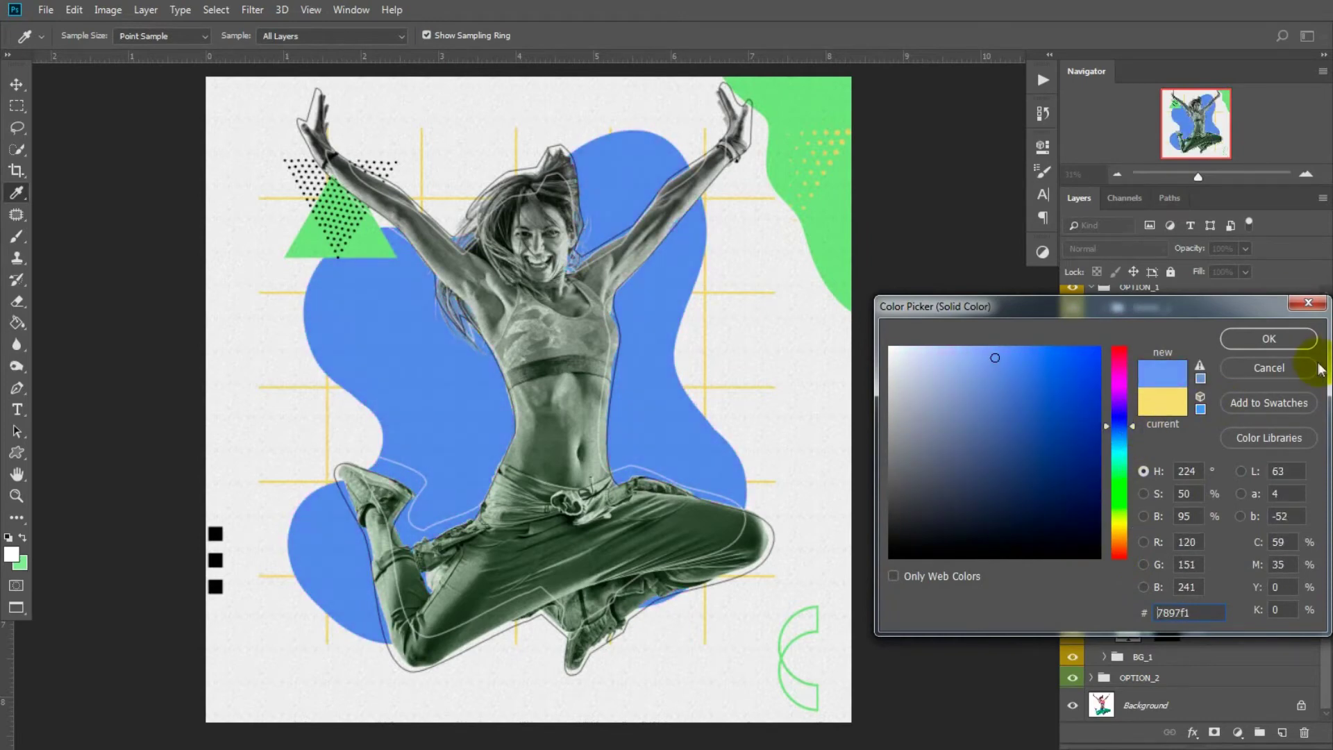
pyautogui.click(1283, 368)
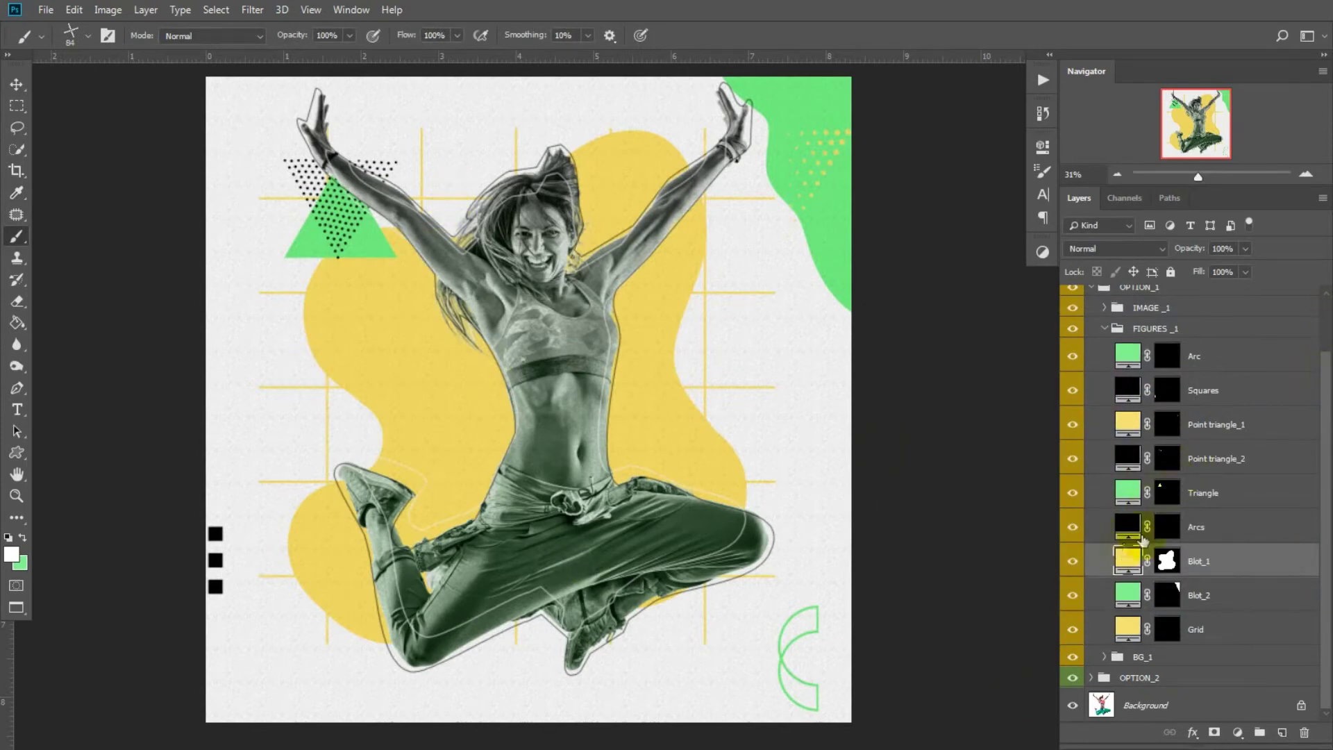
# - Move the yellow Blot_1 shape down and to the right, and move the green Triangle below the black dotted triangle
pyautogui.click(16, 84)
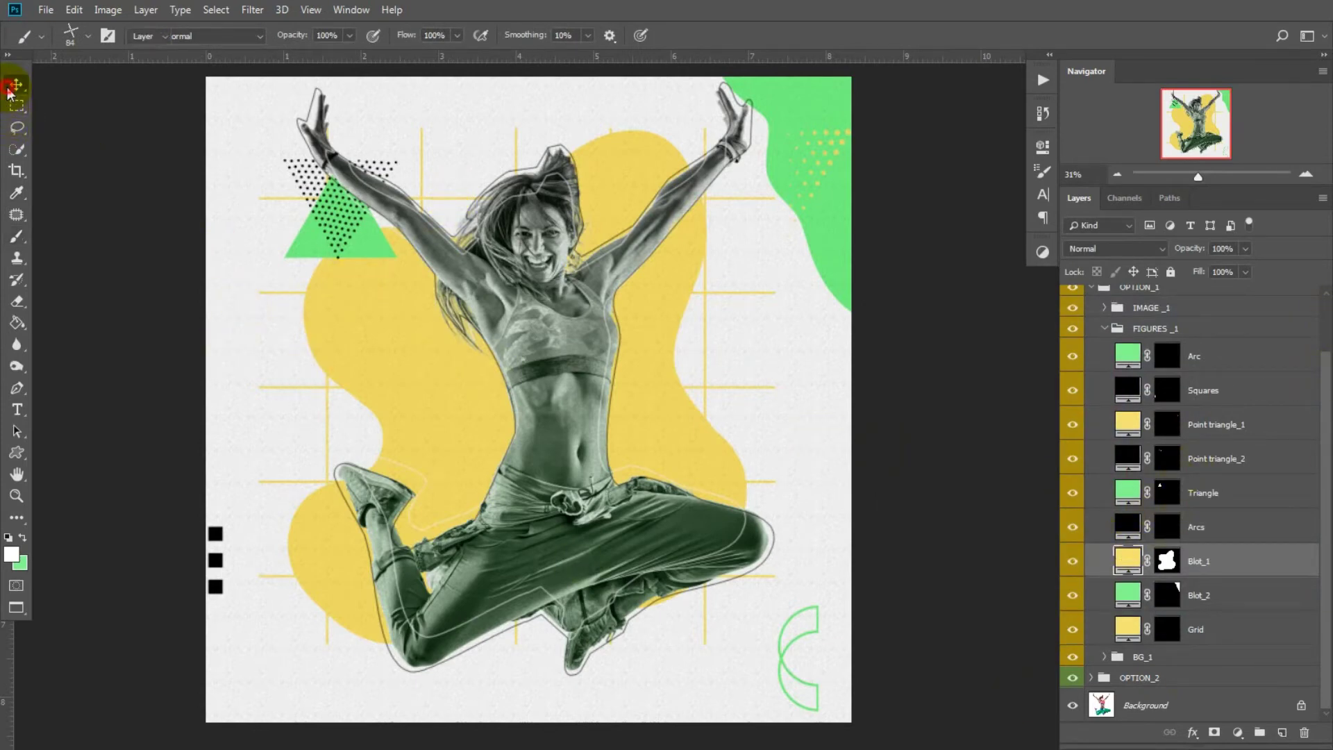
pyautogui.moveTo(618, 366); pyautogui.dragTo(678, 401)
pyautogui.moveTo(1212, 424); pyautogui.dragTo(1208, 490)
pyautogui.click(1208, 455)
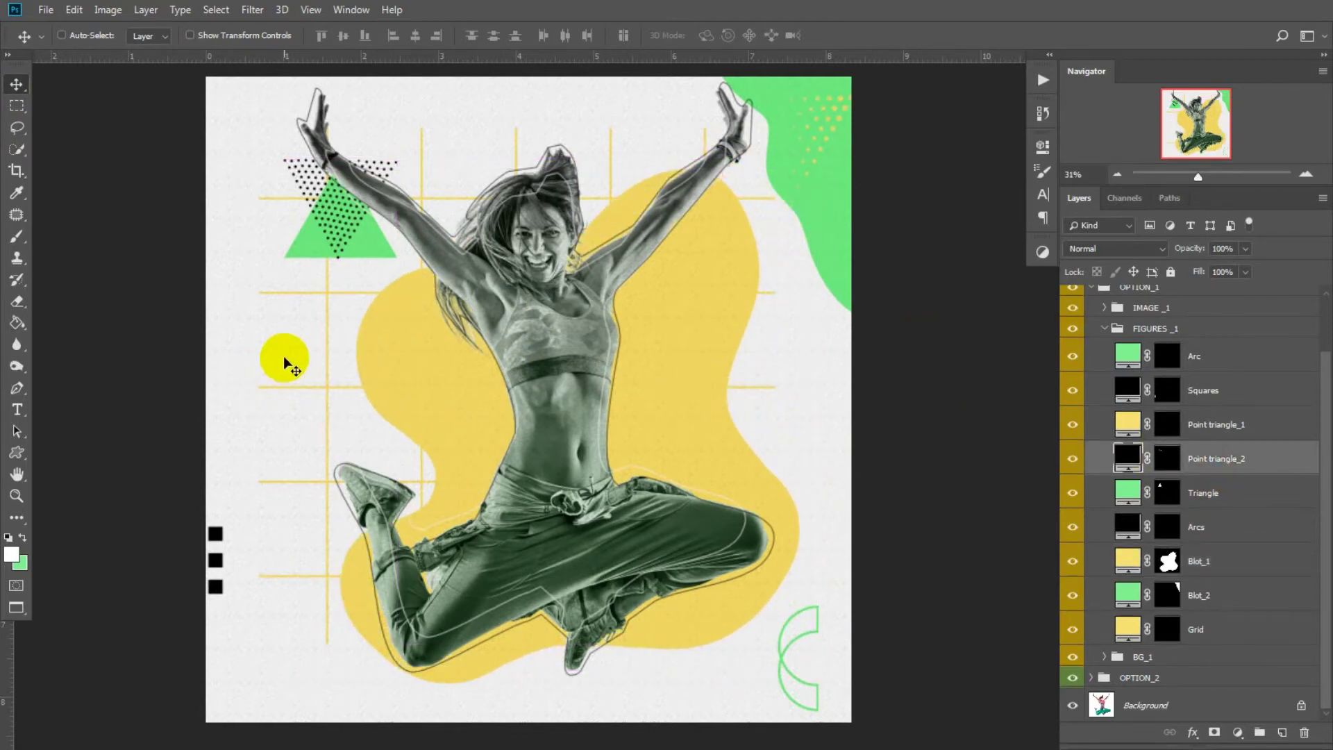
pyautogui.click(1227, 492)
pyautogui.moveTo(346, 235); pyautogui.dragTo(303, 326)
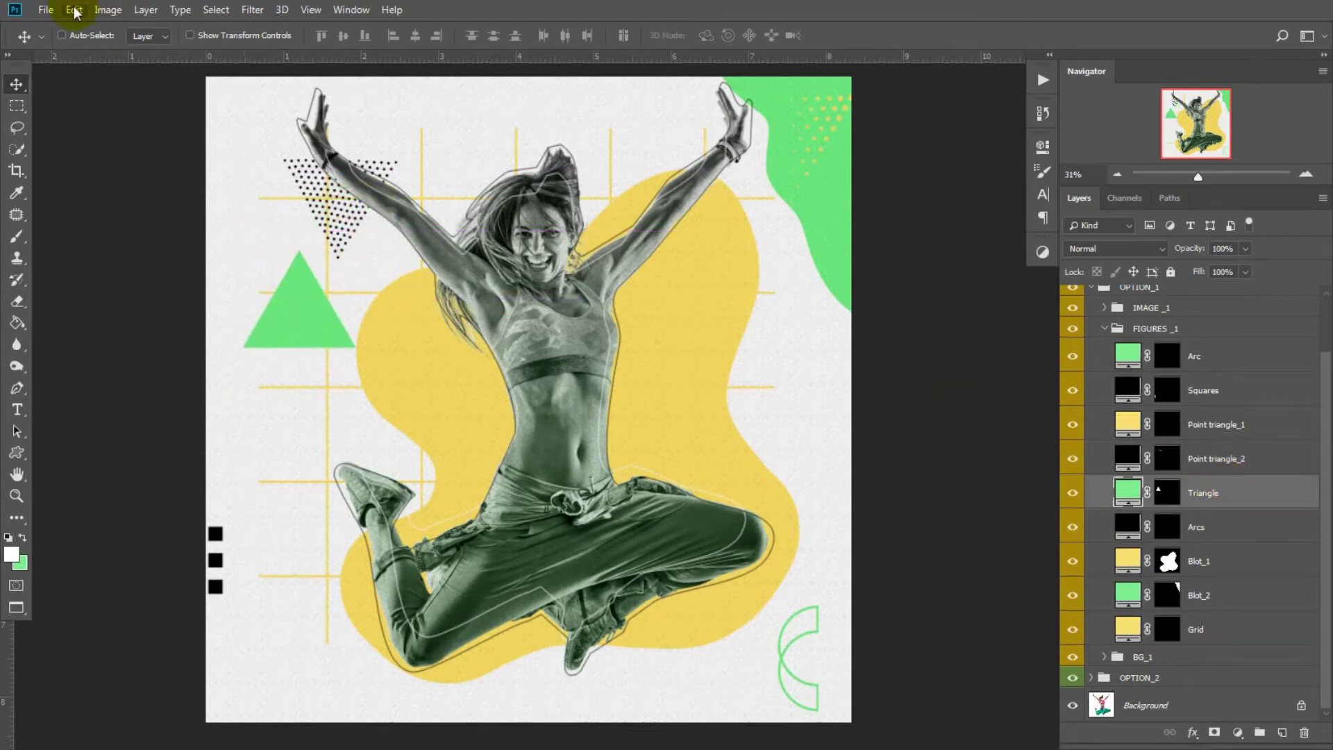
# - Free-transform the green Triangle to about 79% size with a rotation of about -60°, and place it beside the yellow blot's left edge
pyautogui.click(74, 10)
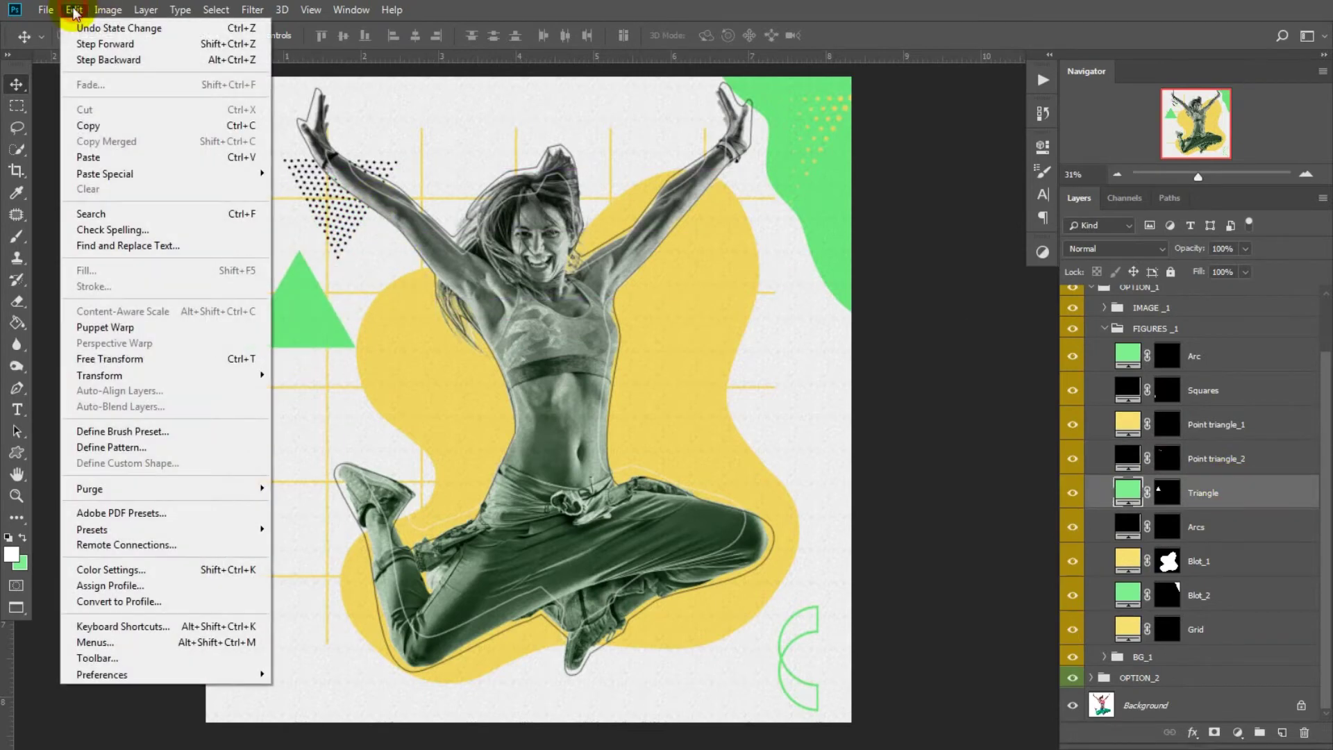
pyautogui.click(148, 361)
pyautogui.moveTo(383, 228); pyautogui.dragTo(389, 258)
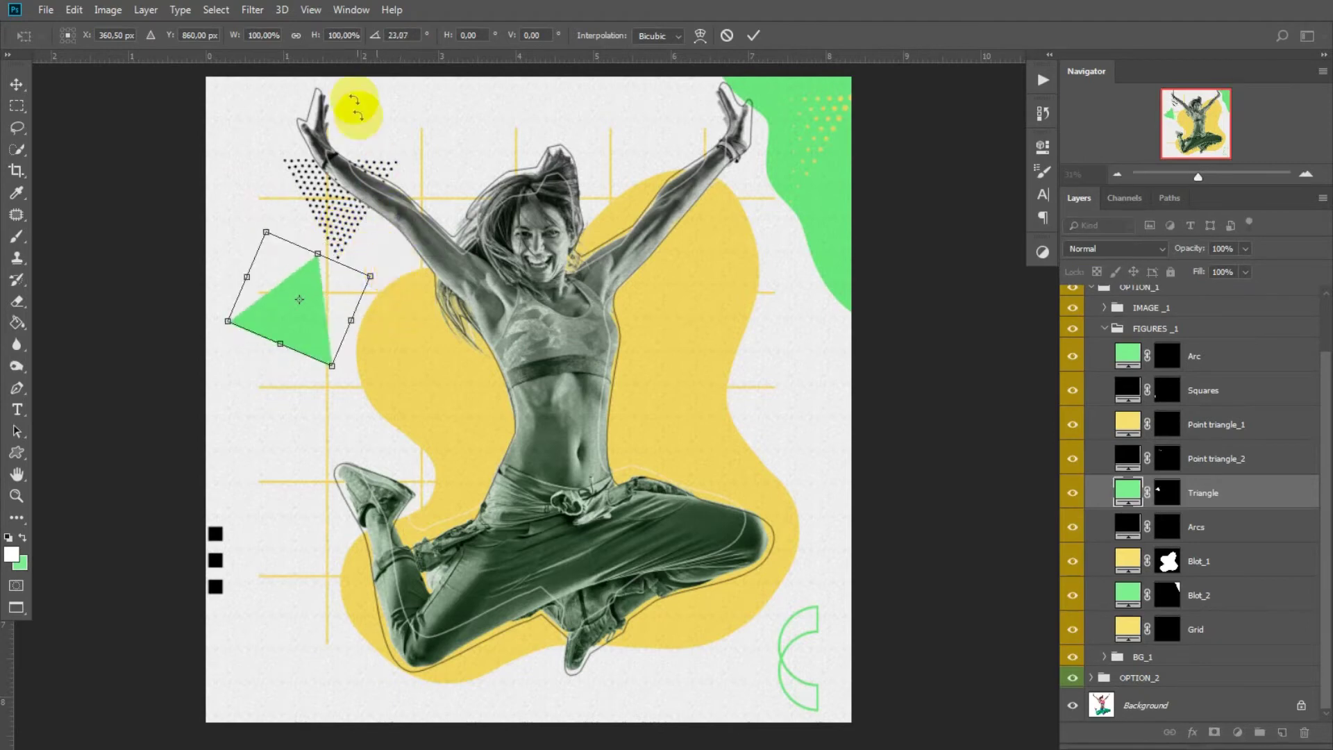
pyautogui.click(296, 36)
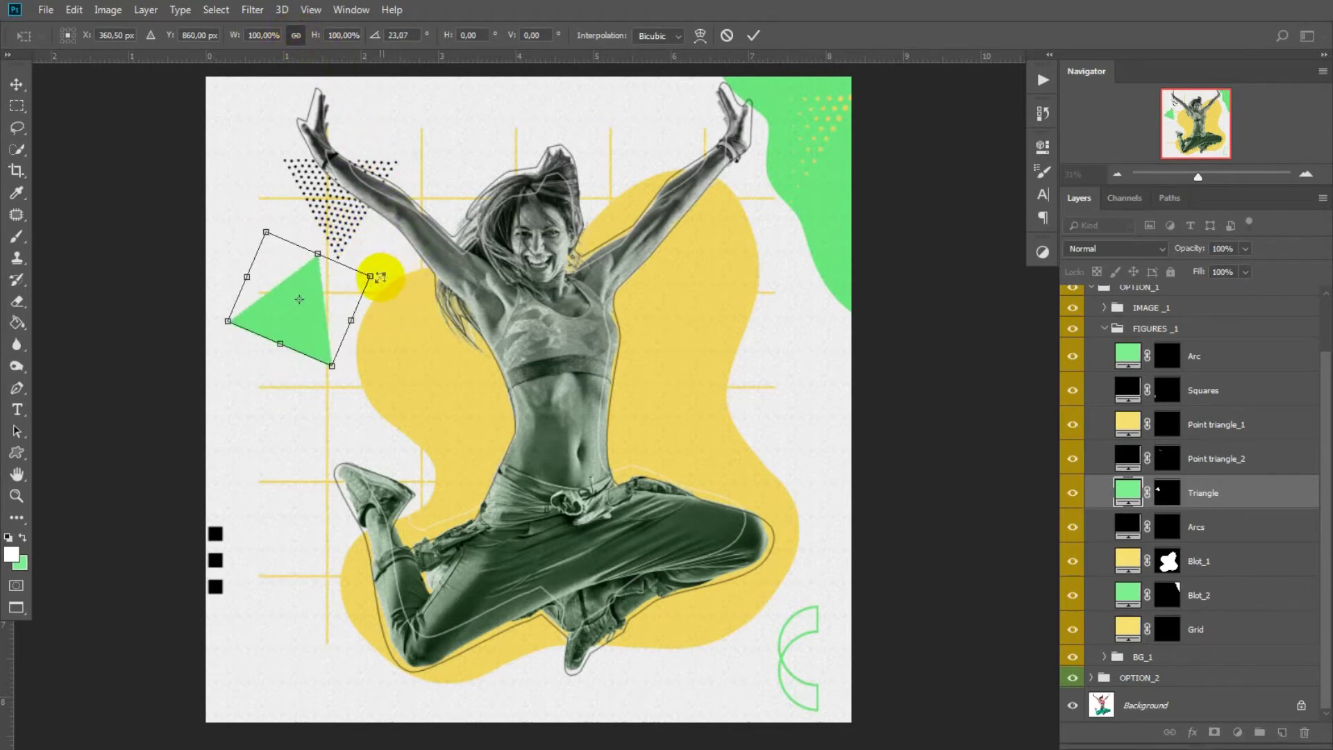
pyautogui.moveTo(372, 277); pyautogui.dragTo(347, 388)
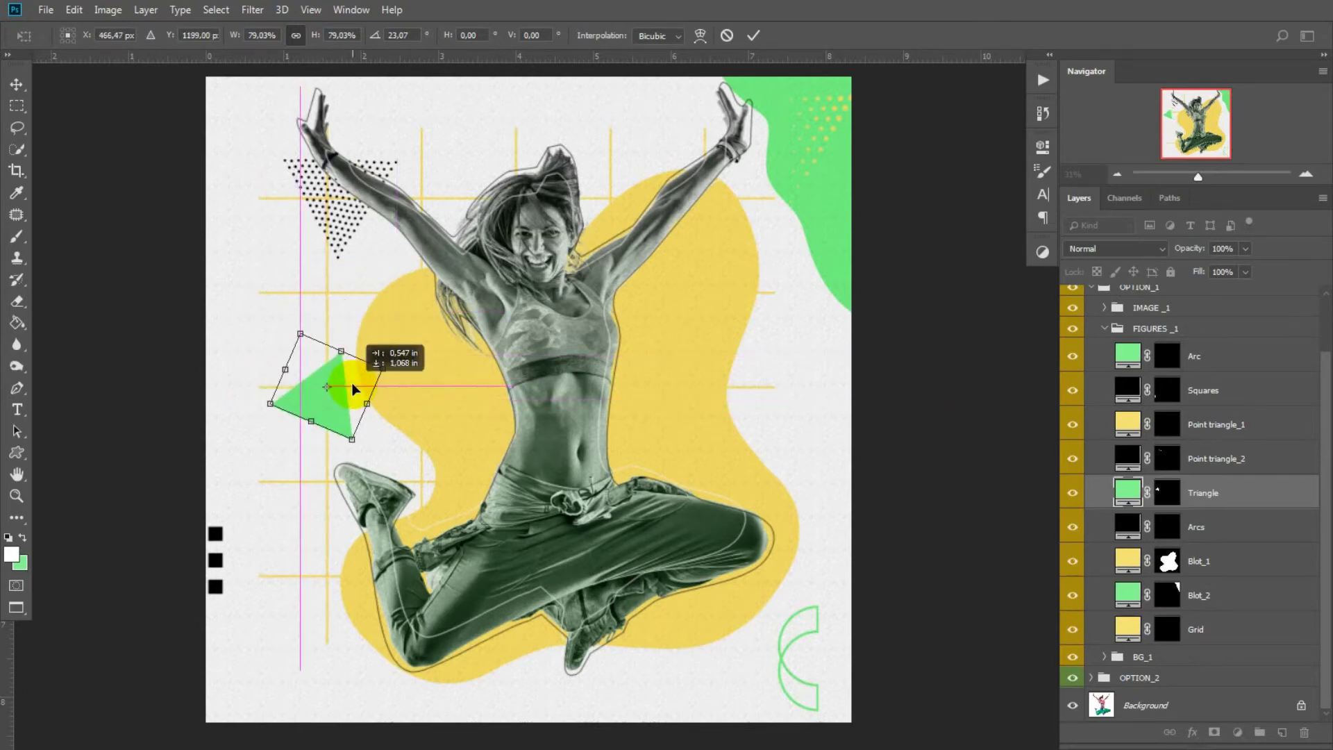
pyautogui.moveTo(438, 363); pyautogui.dragTo(314, 326)
pyautogui.moveTo(352, 380); pyautogui.dragTo(332, 376)
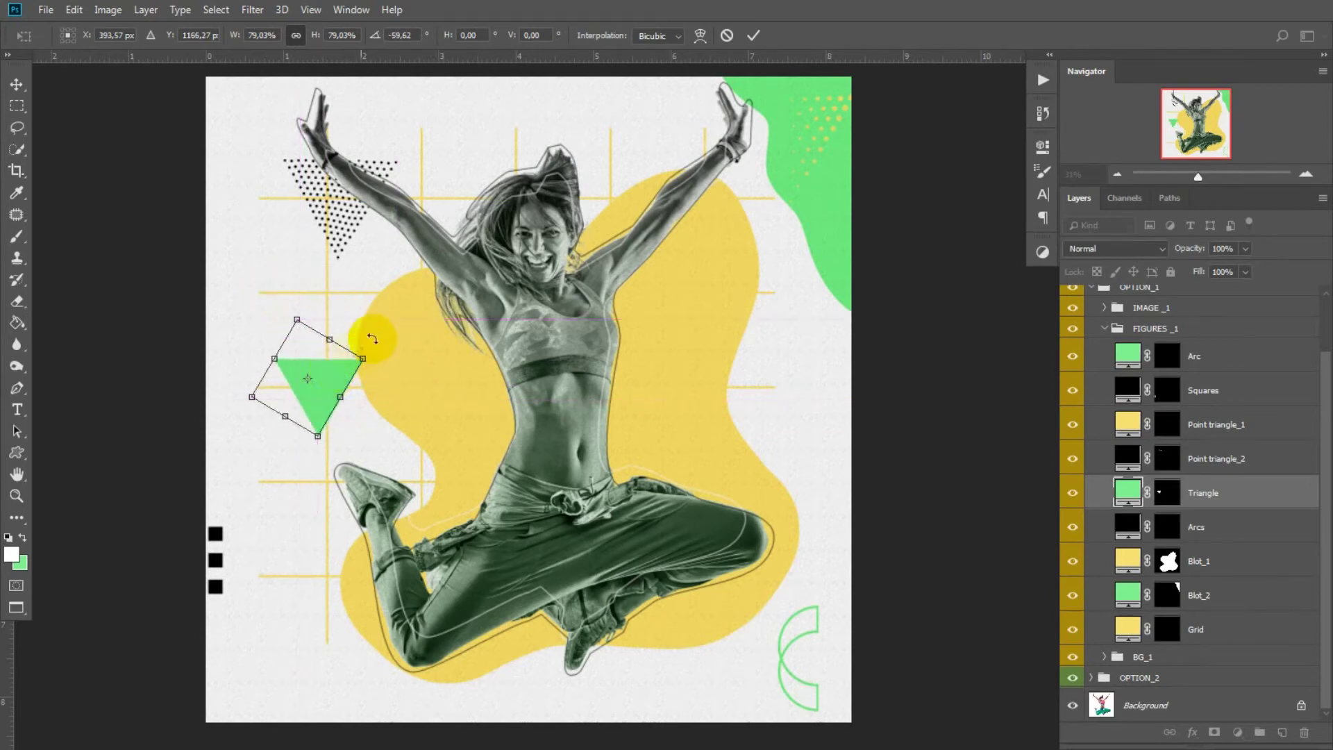
pyautogui.click(753, 36)
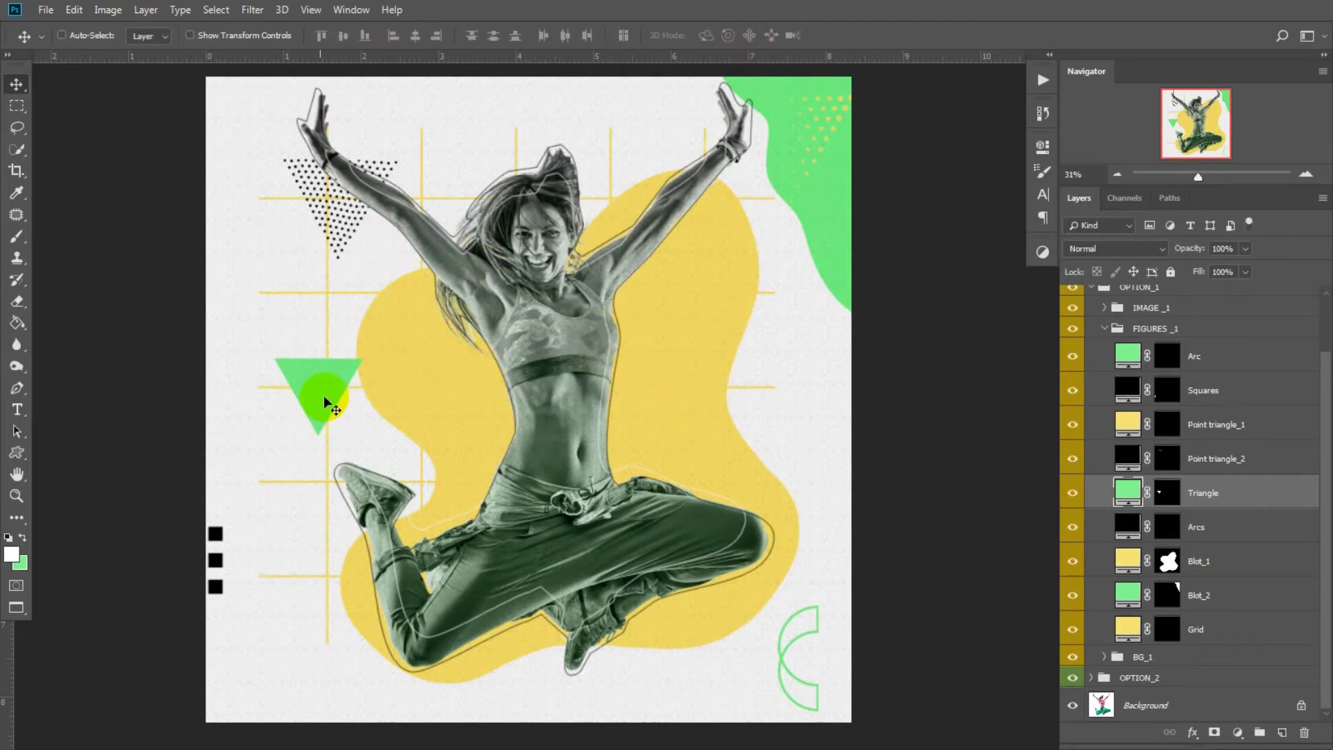
pyautogui.moveTo(320, 382); pyautogui.dragTo(301, 354)
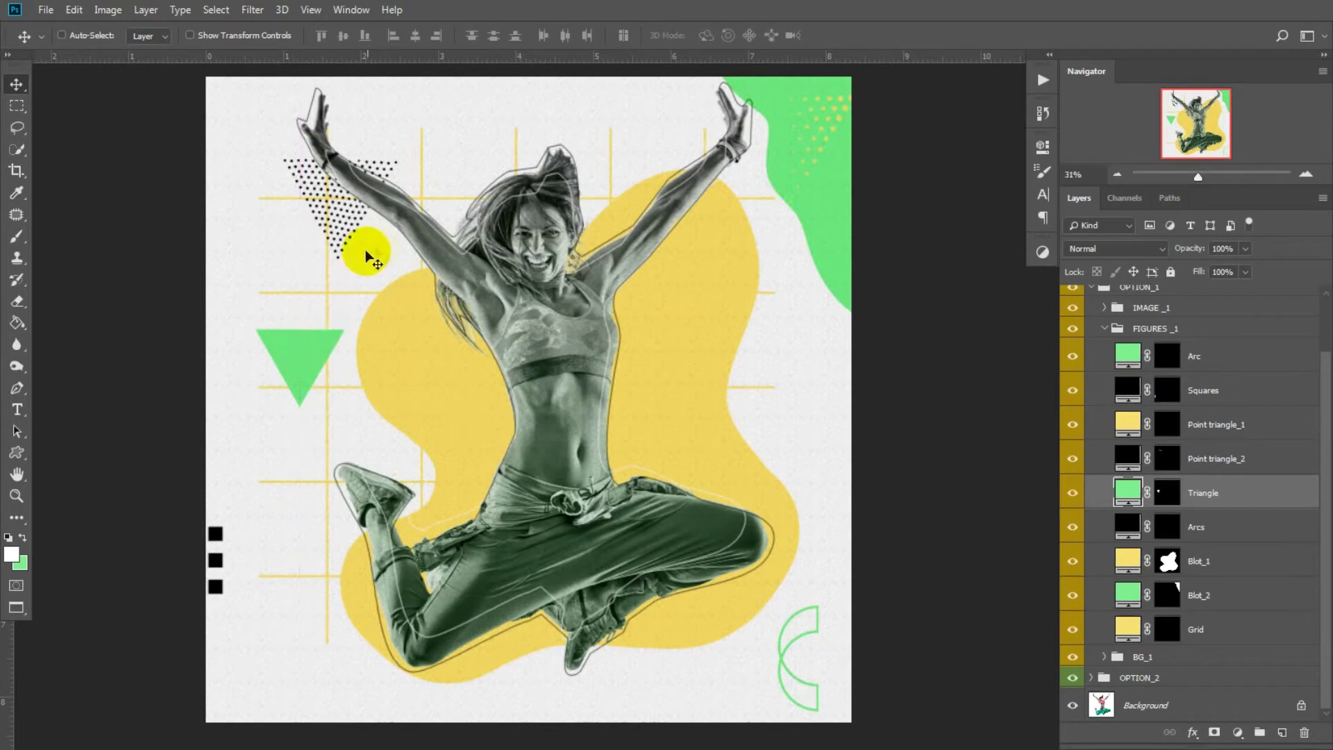
# - Move the dotted Point triangle_2 to the right edge of the yellow blot and rotate it so that it points right
pyautogui.click(1242, 454)
pyautogui.moveTo(336, 217); pyautogui.dragTo(764, 397)
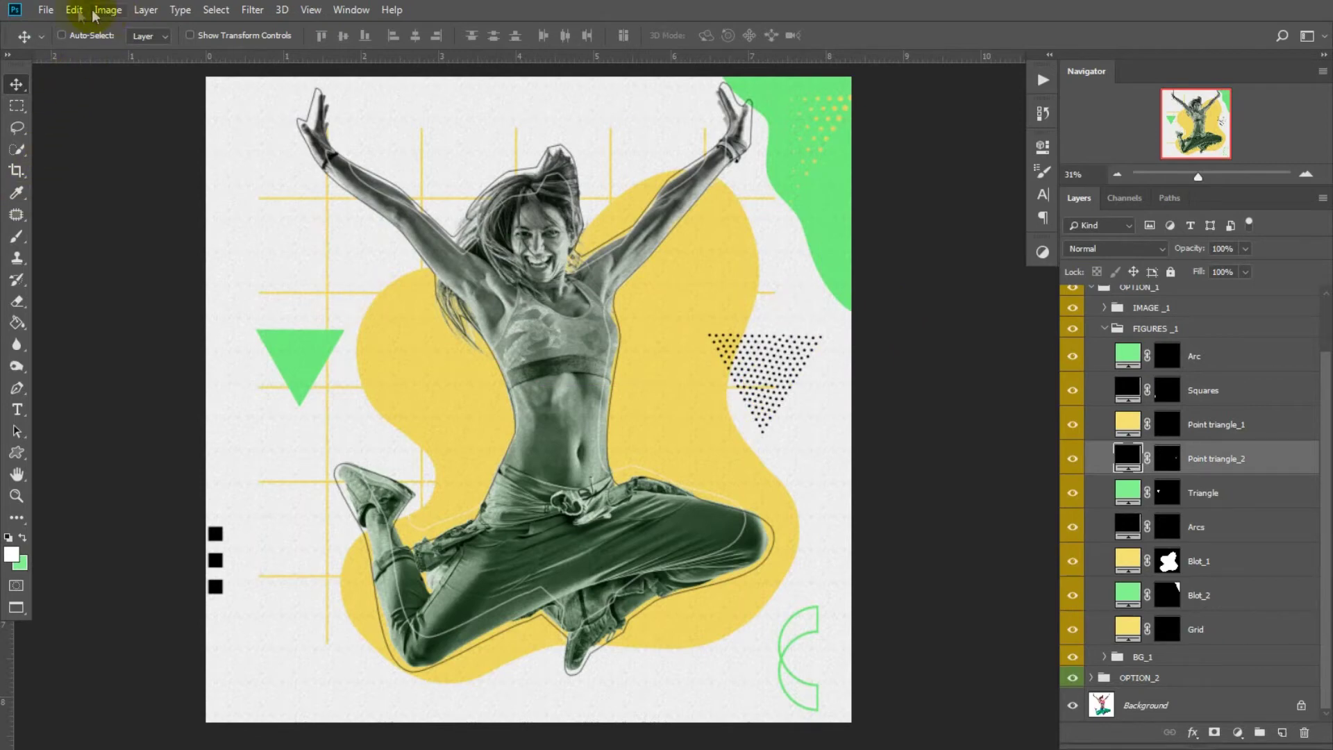
pyautogui.click(74, 9)
pyautogui.click(170, 358)
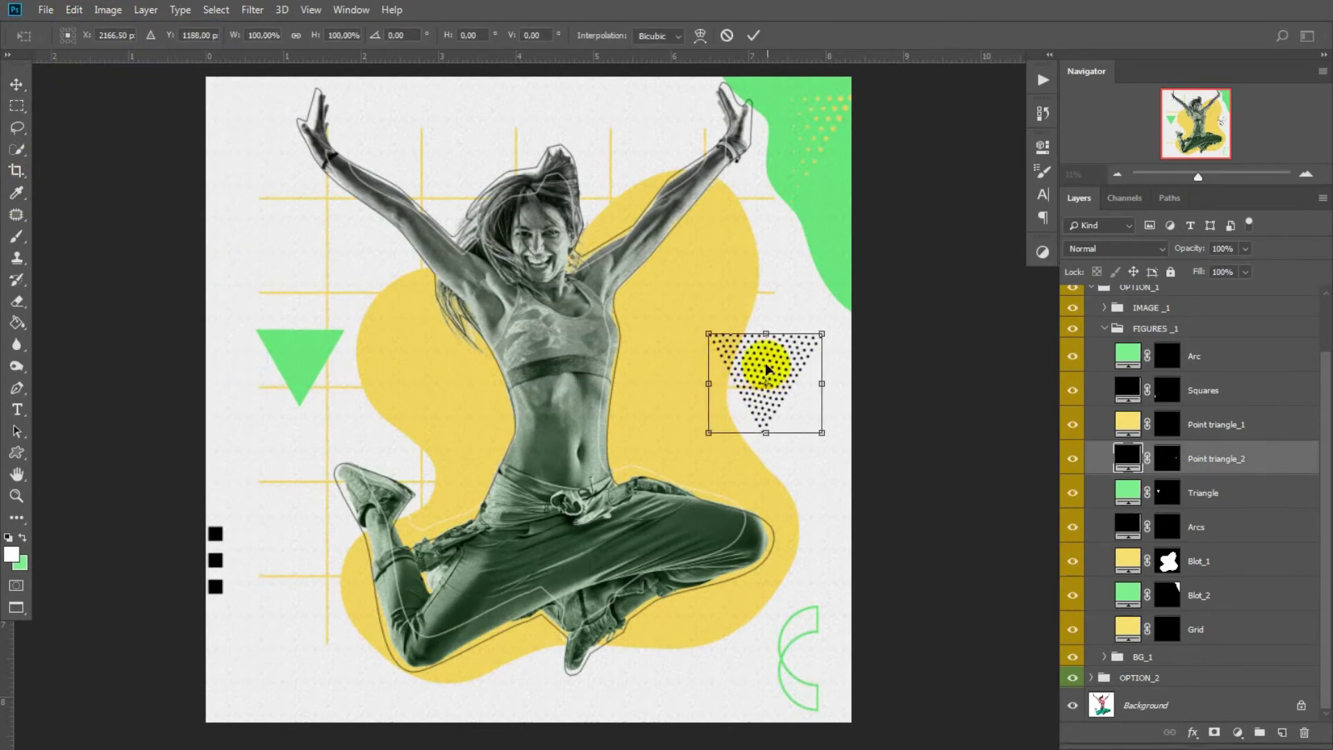
pyautogui.moveTo(828, 311); pyautogui.dragTo(810, 368)
pyautogui.click(756, 36)
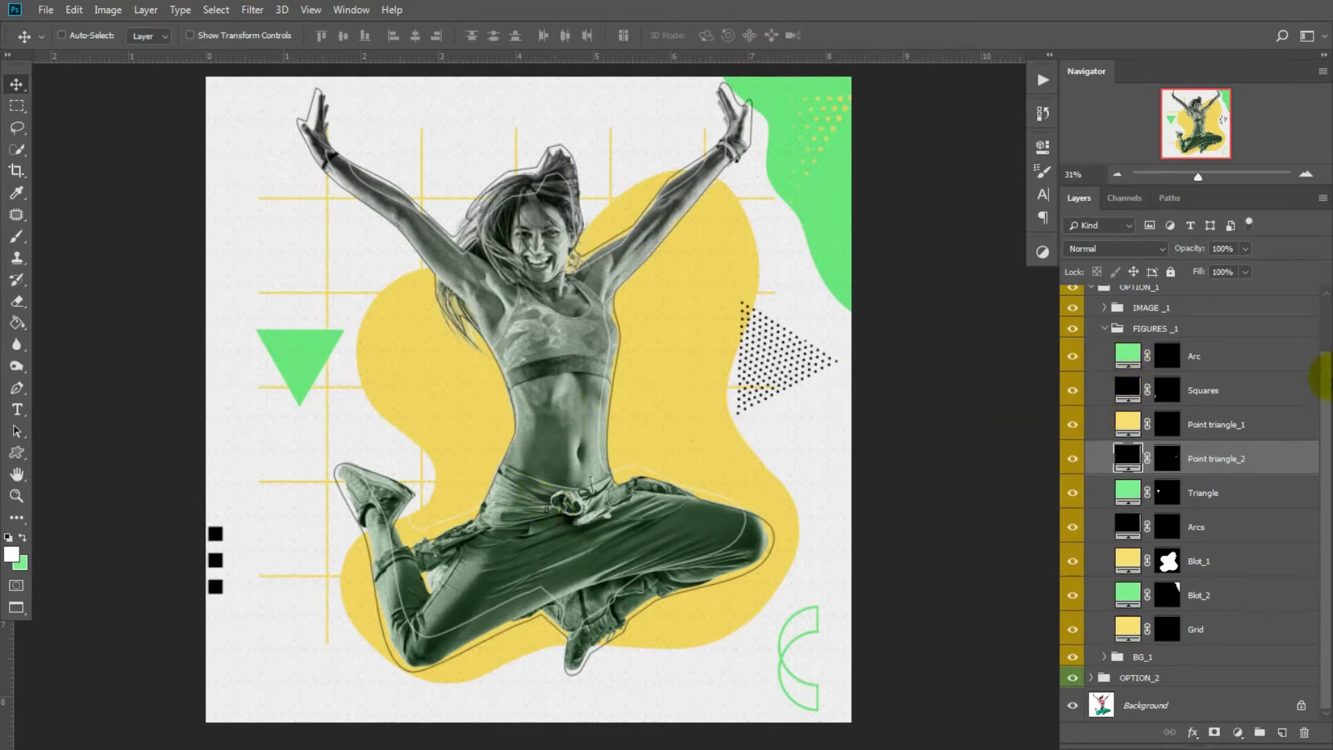
# - Move the green Triangle up to just below the raised left-hand arm, and collapse the FIGURES_1 group
pyautogui.click(1239, 493)
pyautogui.moveTo(347, 375); pyautogui.dragTo(344, 295)
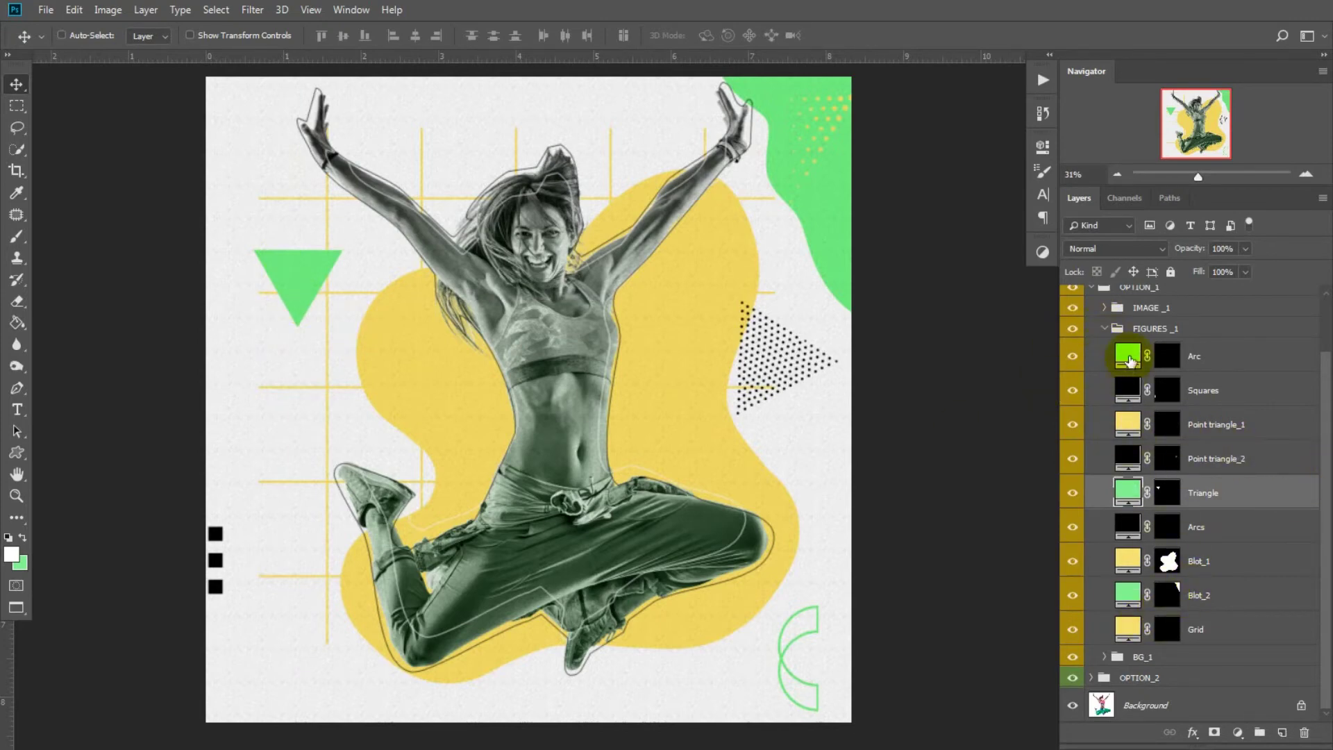
pyautogui.click(1104, 329)
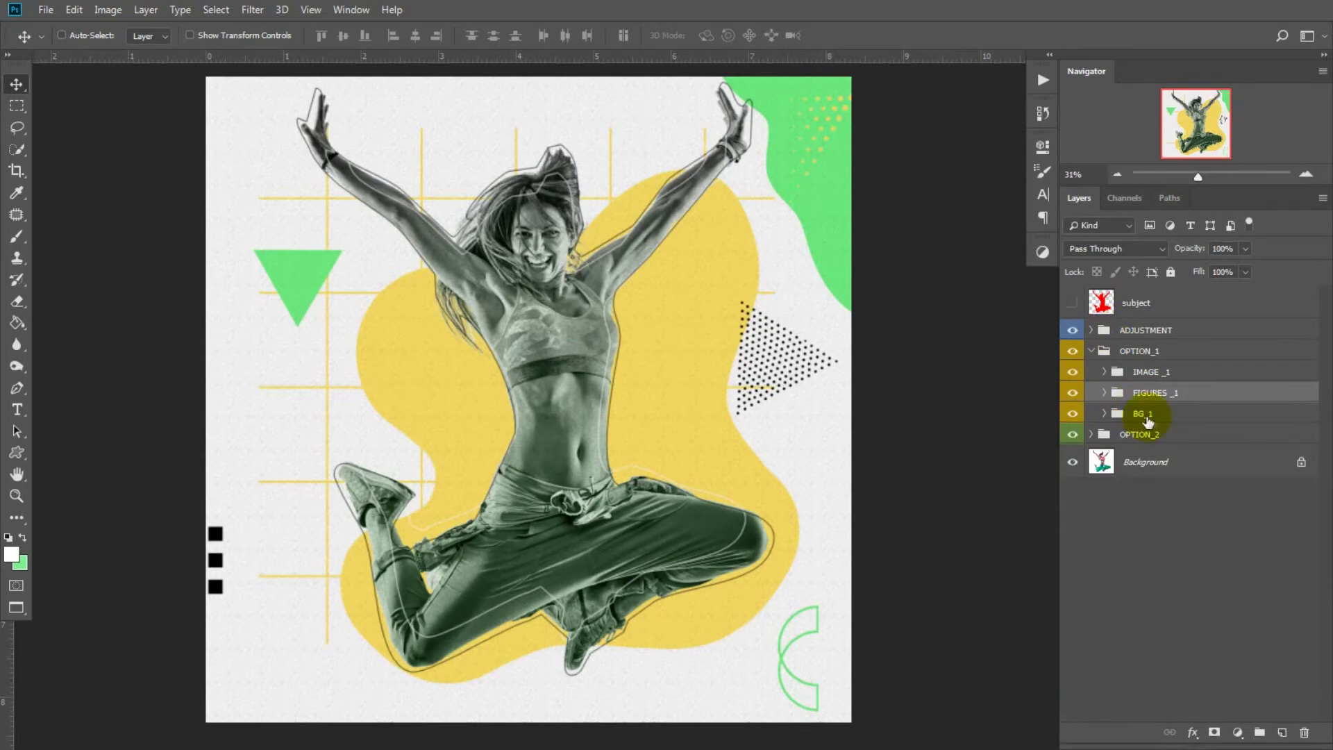
# - Expand the BG_1 group and make its Gradient Bg layer visible
pyautogui.click(1104, 416)
pyautogui.click(1104, 414)
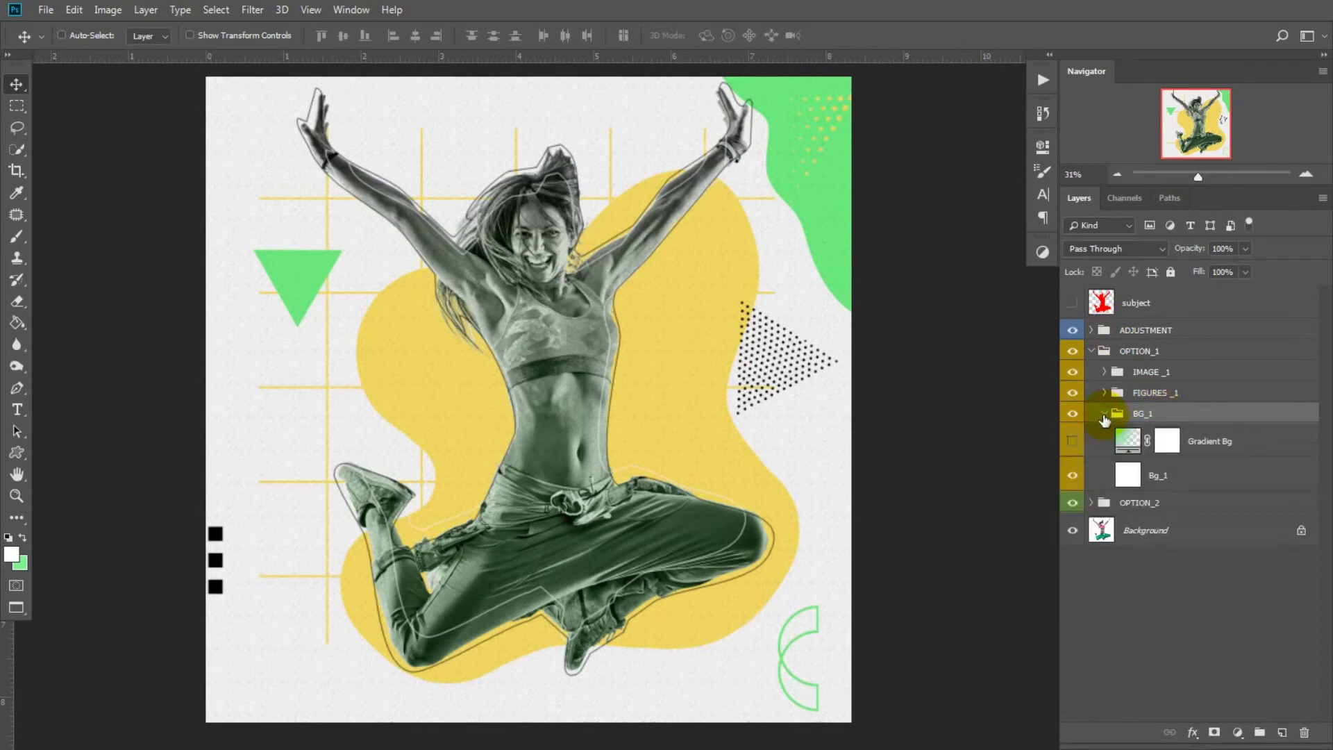
pyautogui.click(1220, 446)
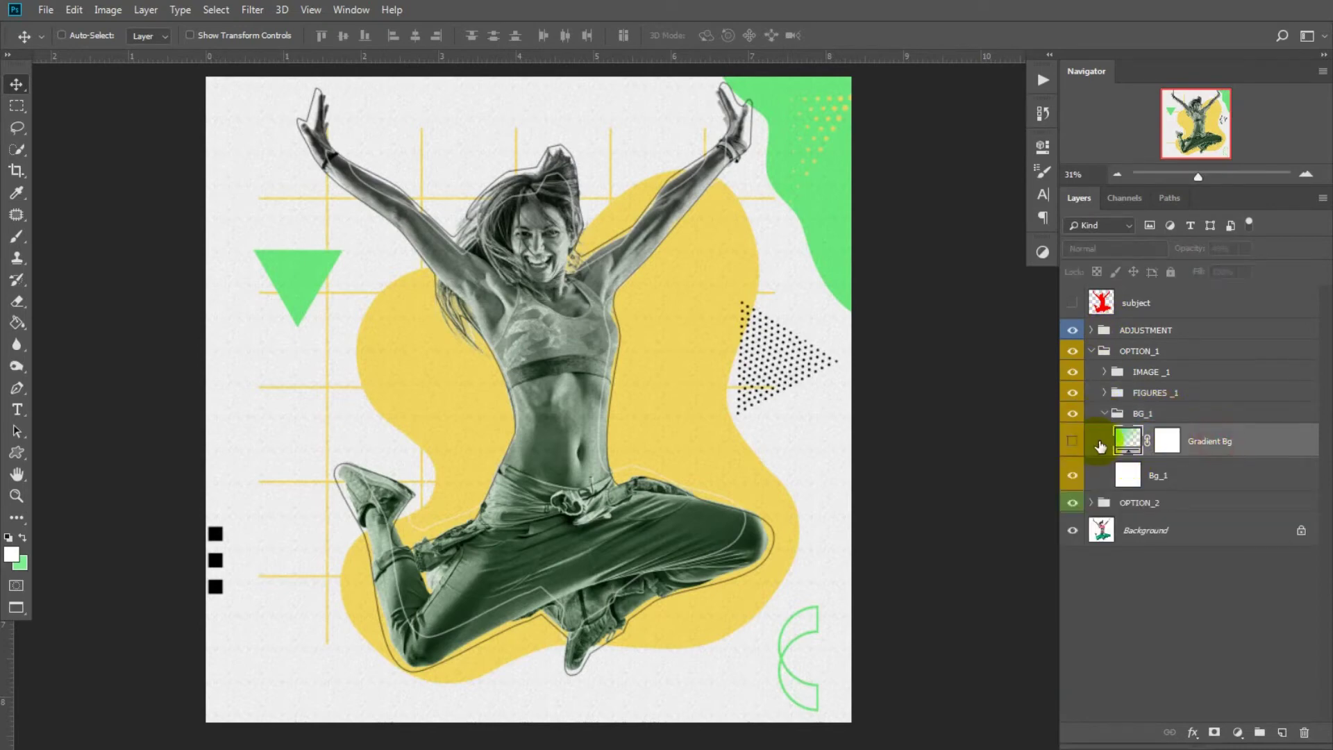
pyautogui.click(1073, 441)
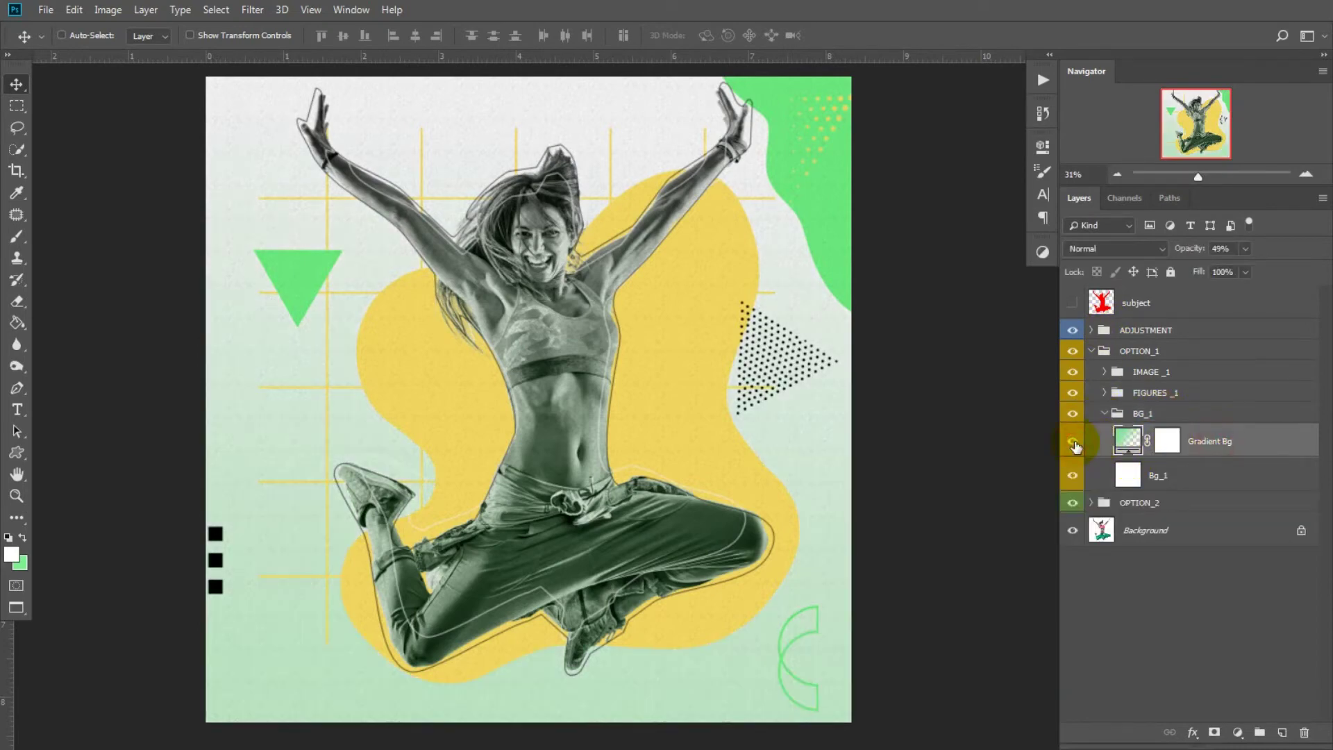
# - Try bright green 3aff1a on the first color stop and a 45° angle for the Gradient Bg fill
pyautogui.doubleClick(1128, 438)
pyautogui.click(989, 186)
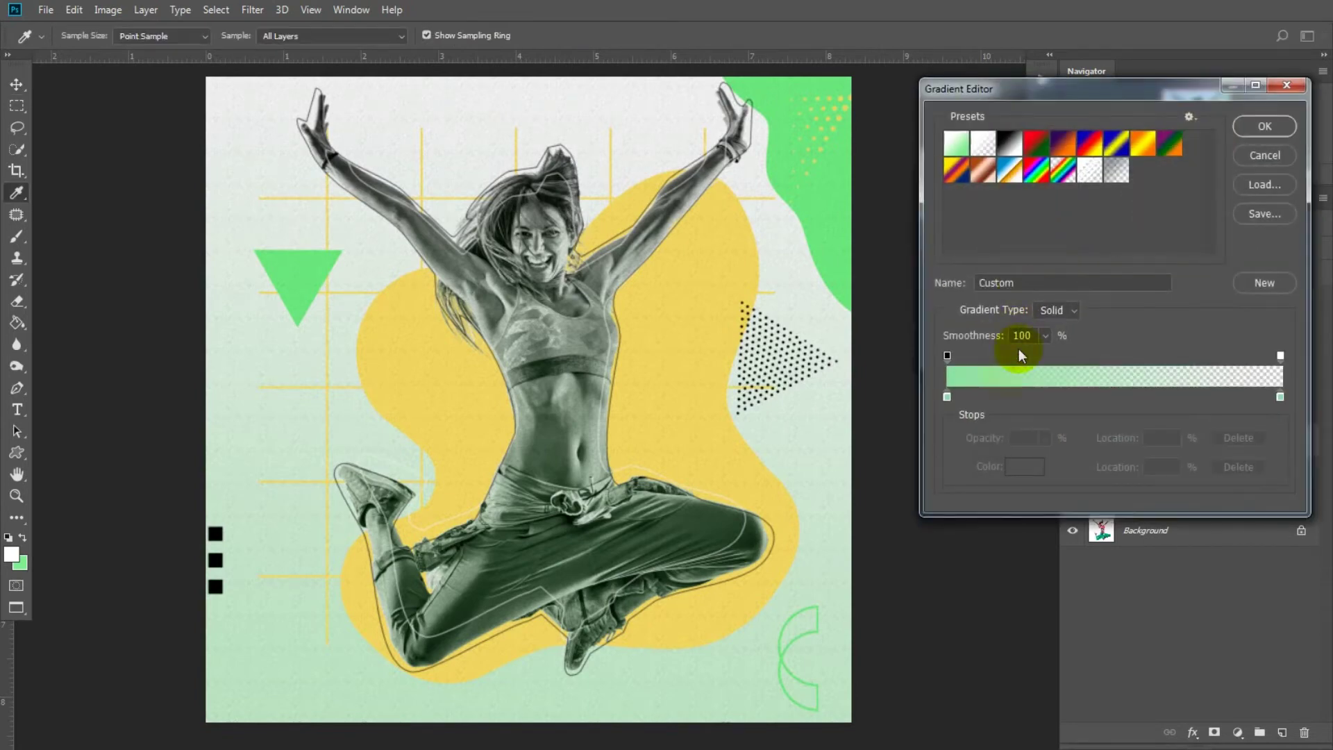
pyautogui.click(947, 398)
pyautogui.click(1024, 466)
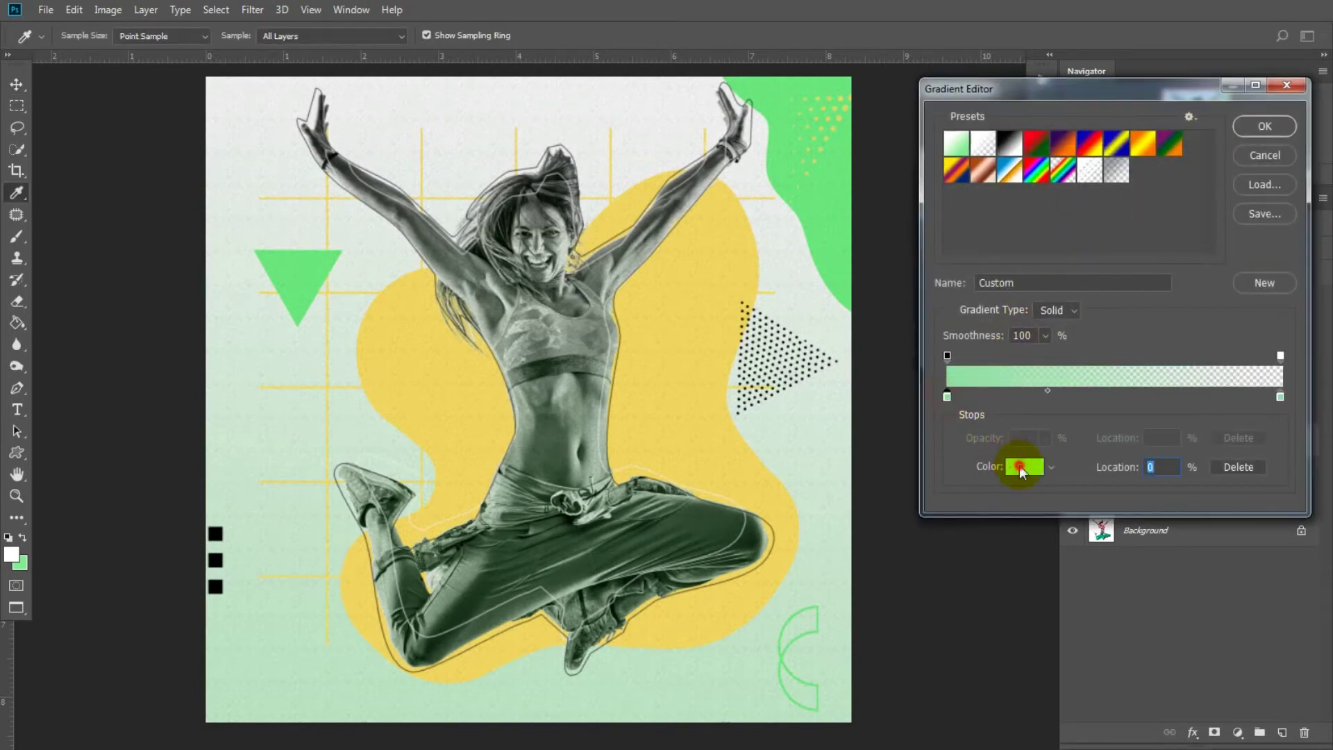
pyautogui.moveTo(1021, 467); pyautogui.dragTo(1080, 334)
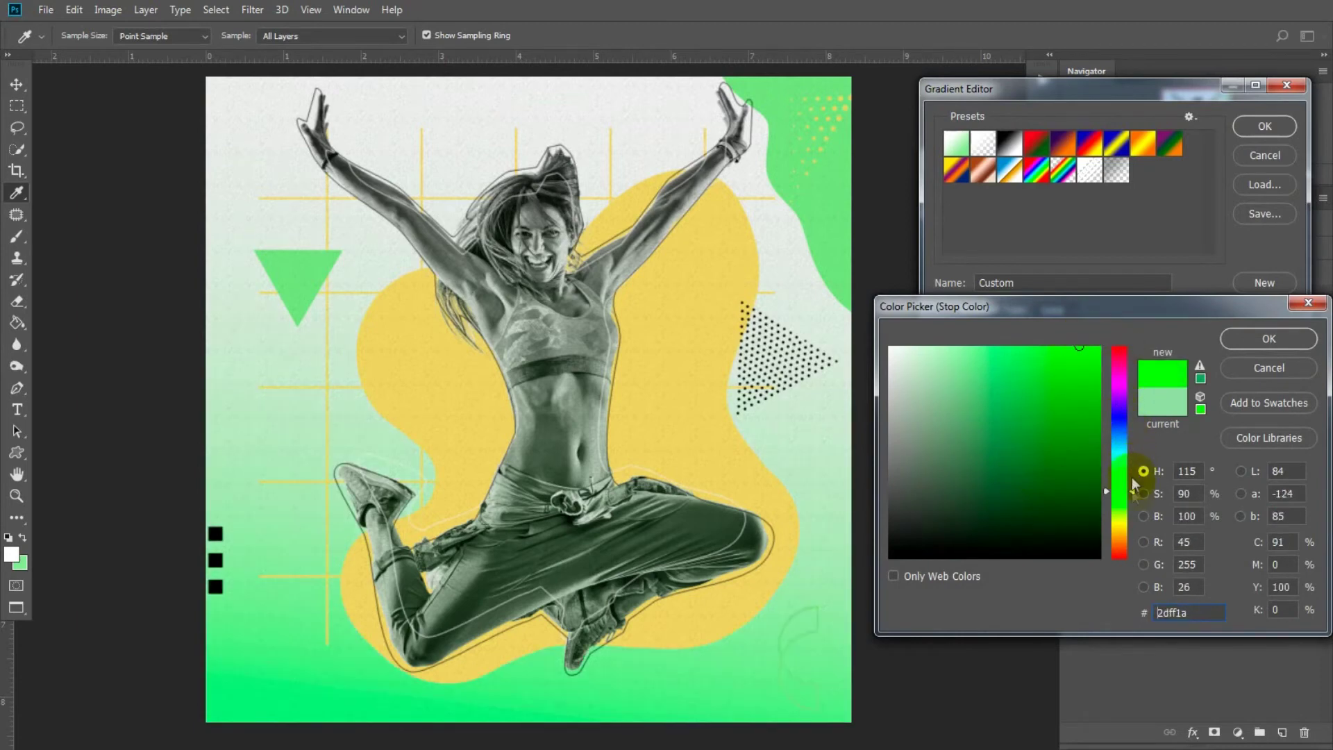
pyautogui.moveTo(1131, 494)
pyautogui.mouseDown()
pyautogui.moveTo(1125, 417)
pyautogui.moveTo(1126, 493)
pyautogui.mouseUp()
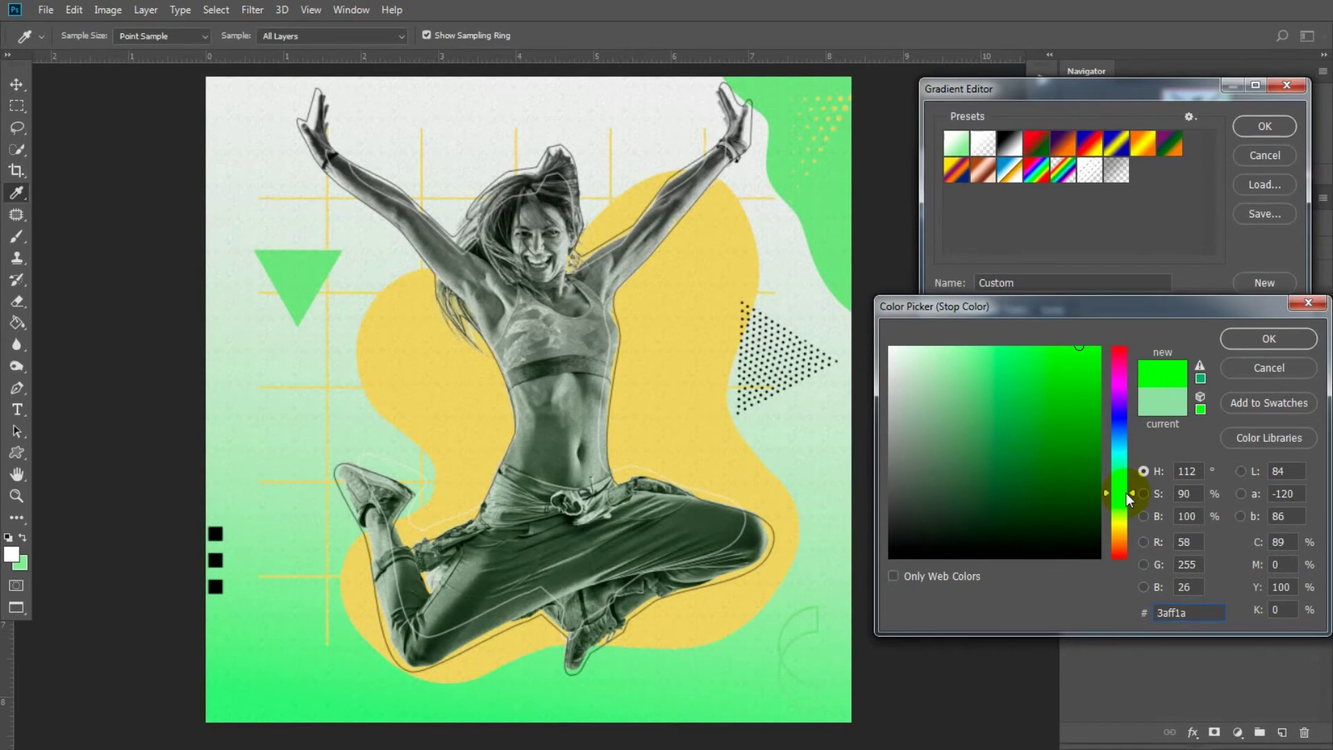
pyautogui.click(1269, 368)
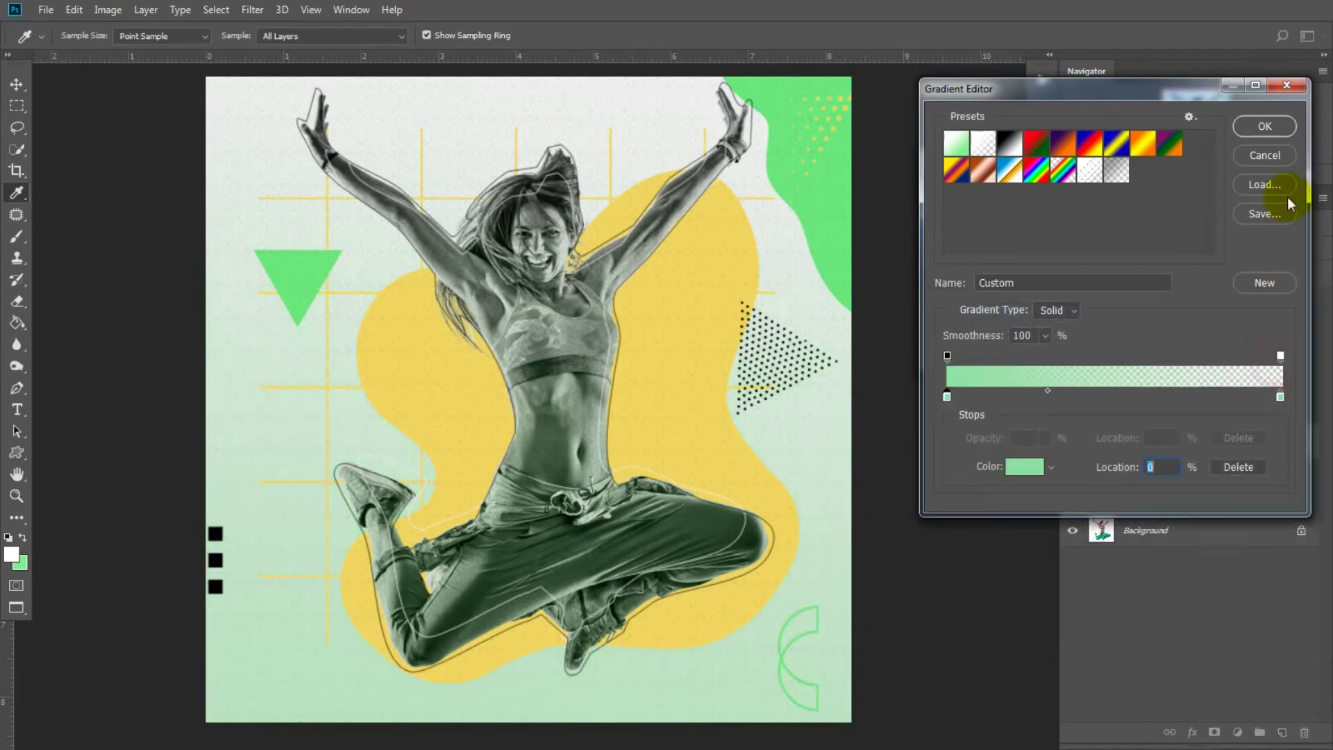
pyautogui.click(1264, 156)
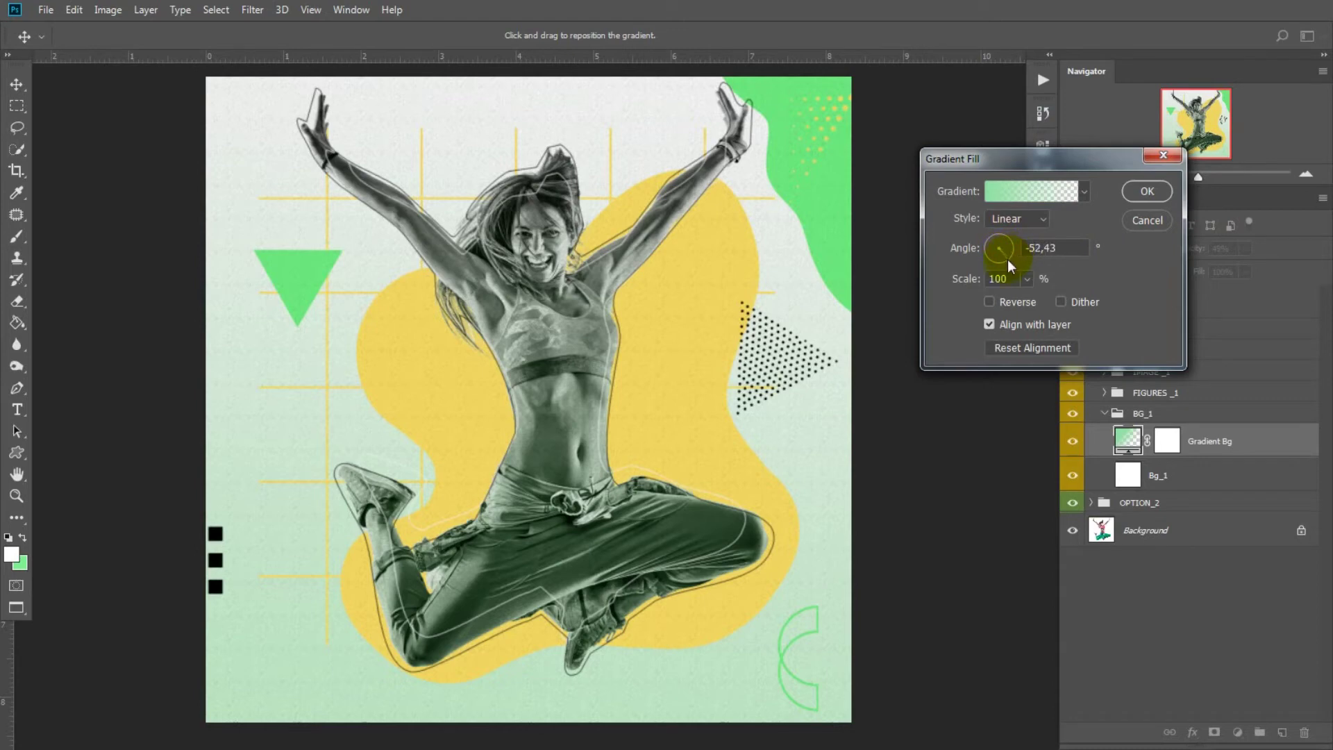
pyautogui.moveTo(1007, 261); pyautogui.dragTo(1009, 239)
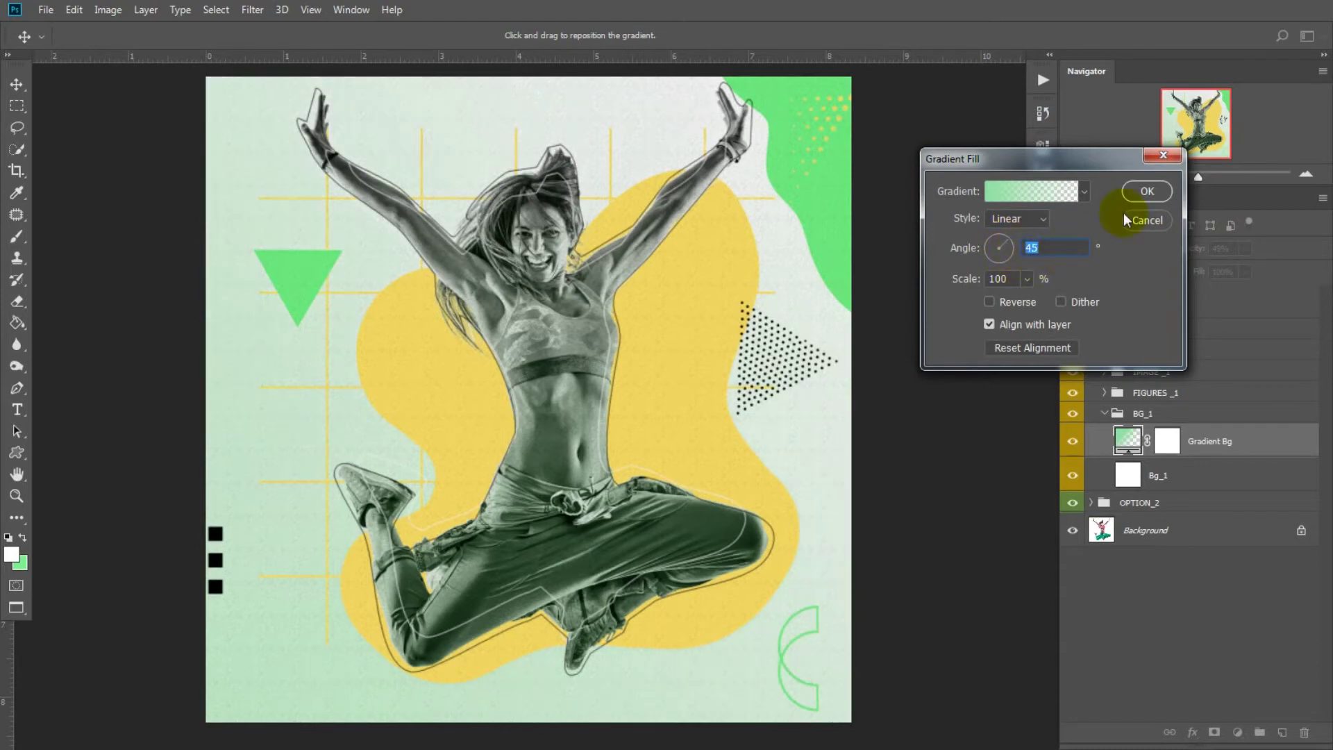
pyautogui.click(1155, 221)
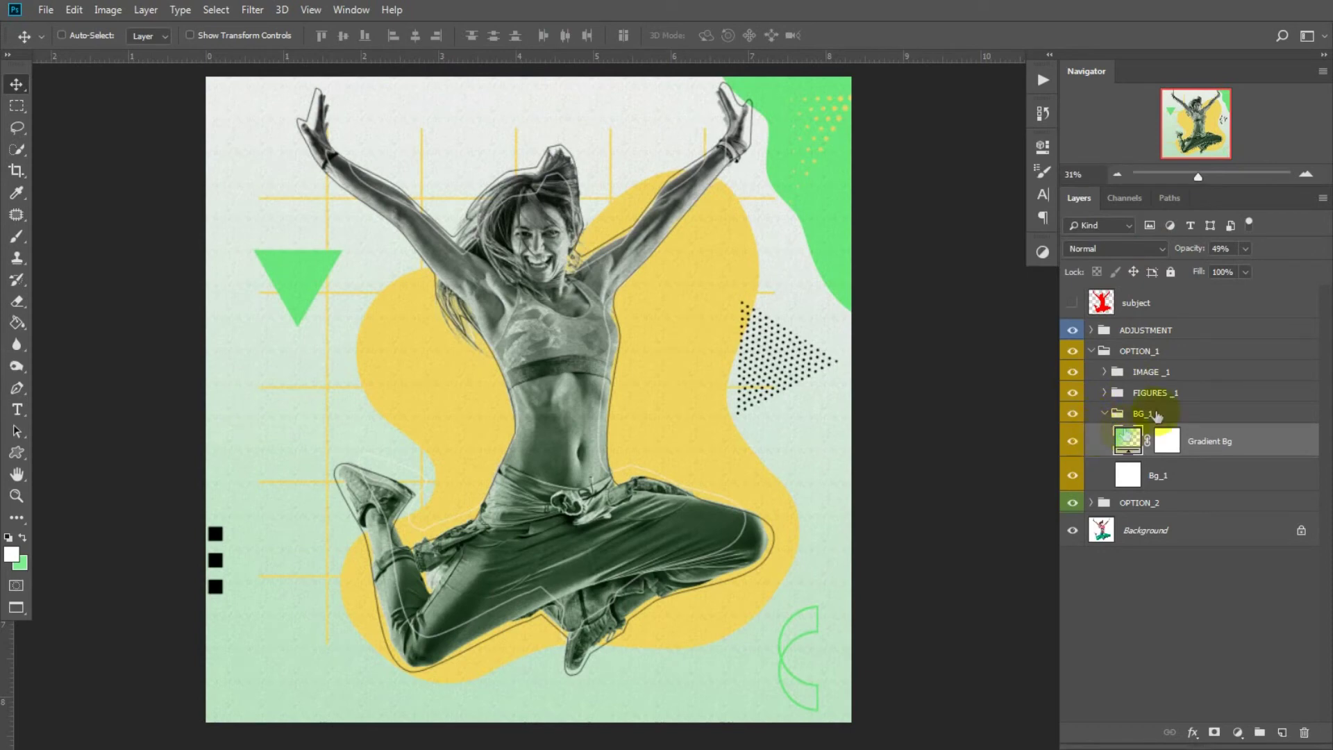
# - Collapse the BG_1 group and expand the IMAGE_1 group to reach its layers
pyautogui.click(1103, 415)
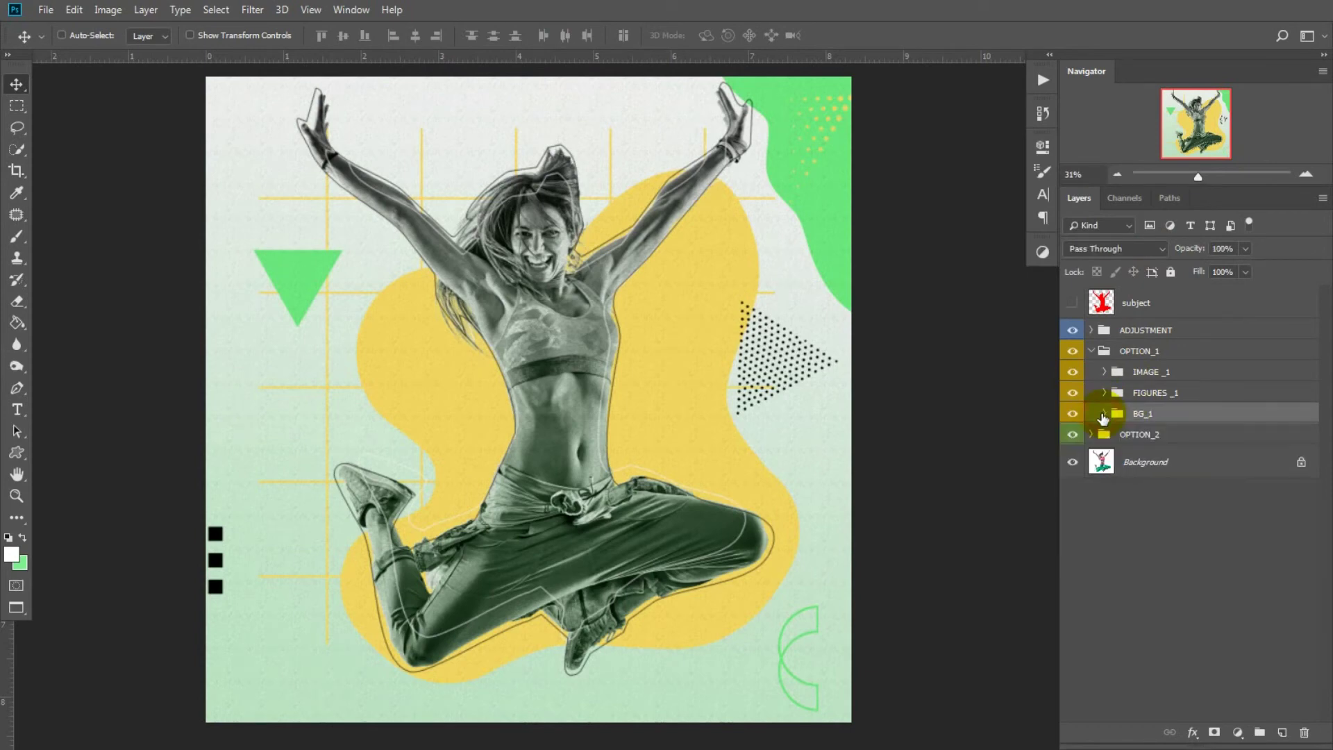
pyautogui.click(1111, 374)
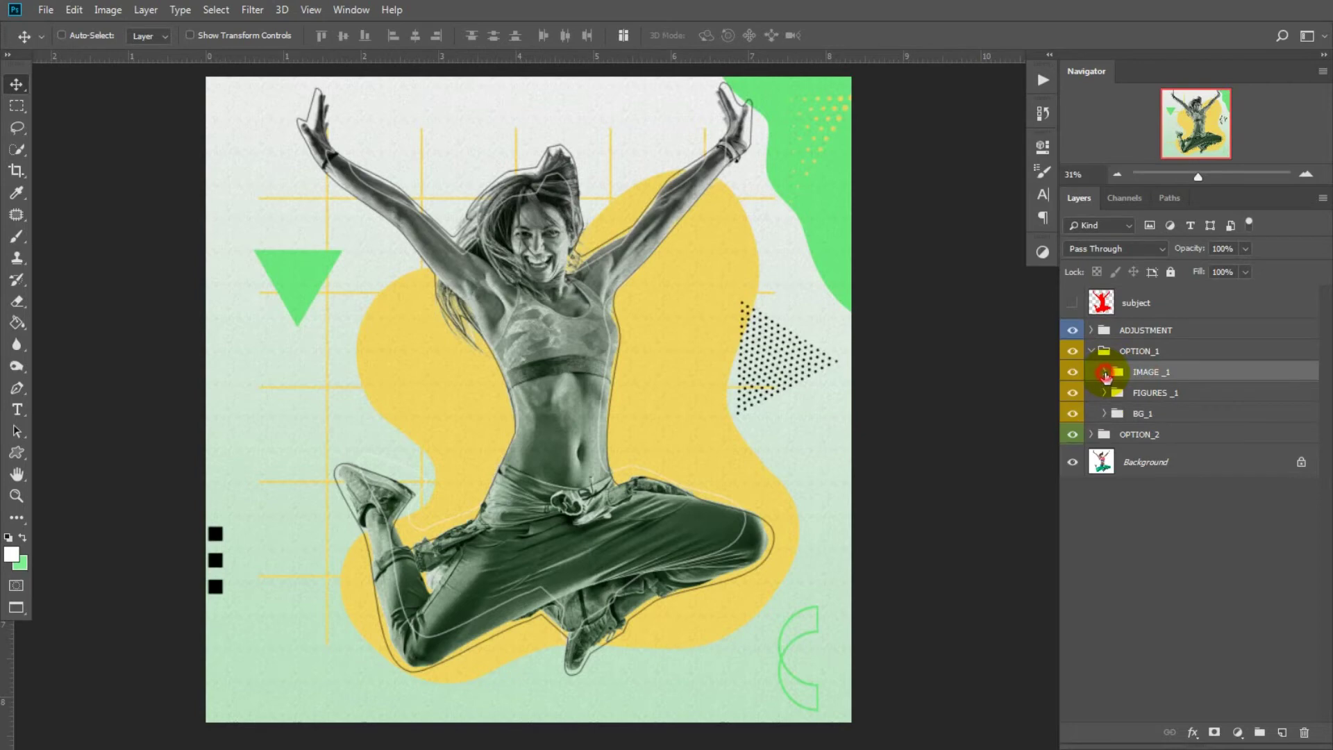
pyautogui.click(1105, 373)
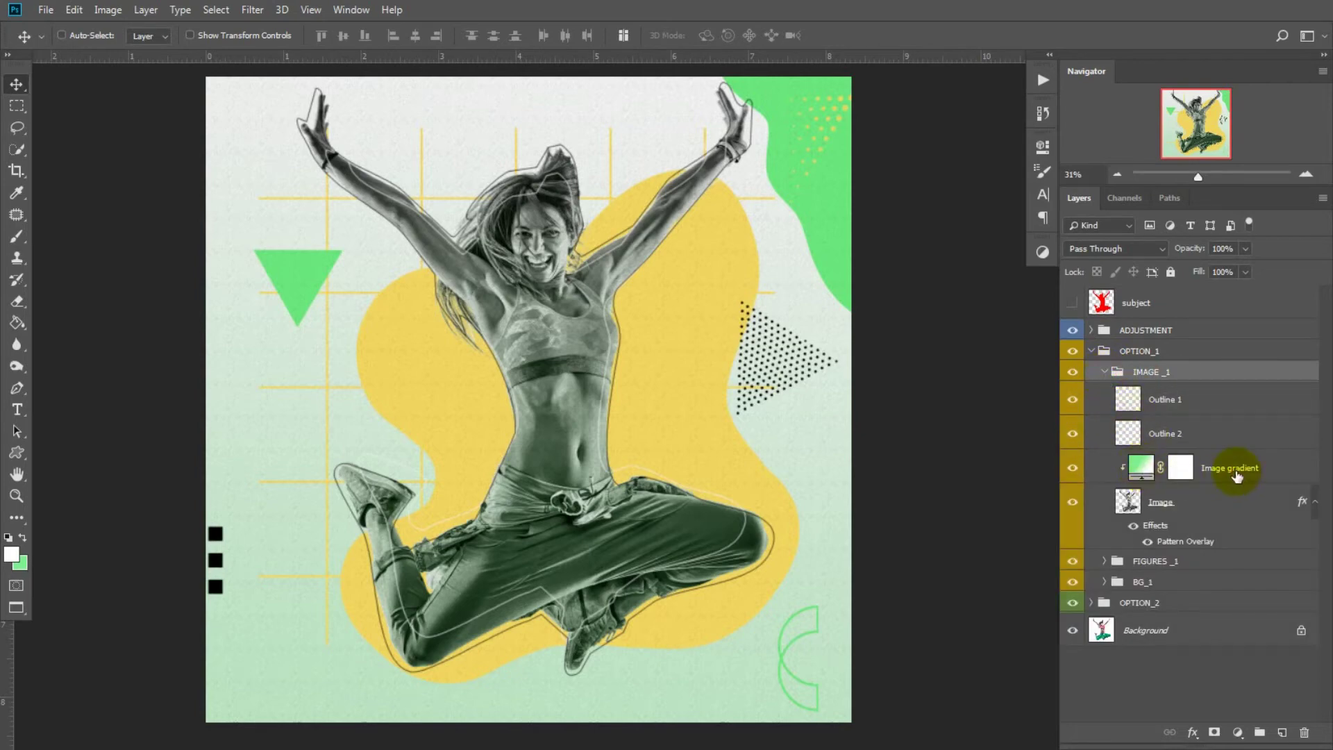
# - Try crimson b70045 and green 00b738 on the first color stop of the Image gradient fill
pyautogui.click(1141, 471)
pyautogui.doubleClick(1142, 471)
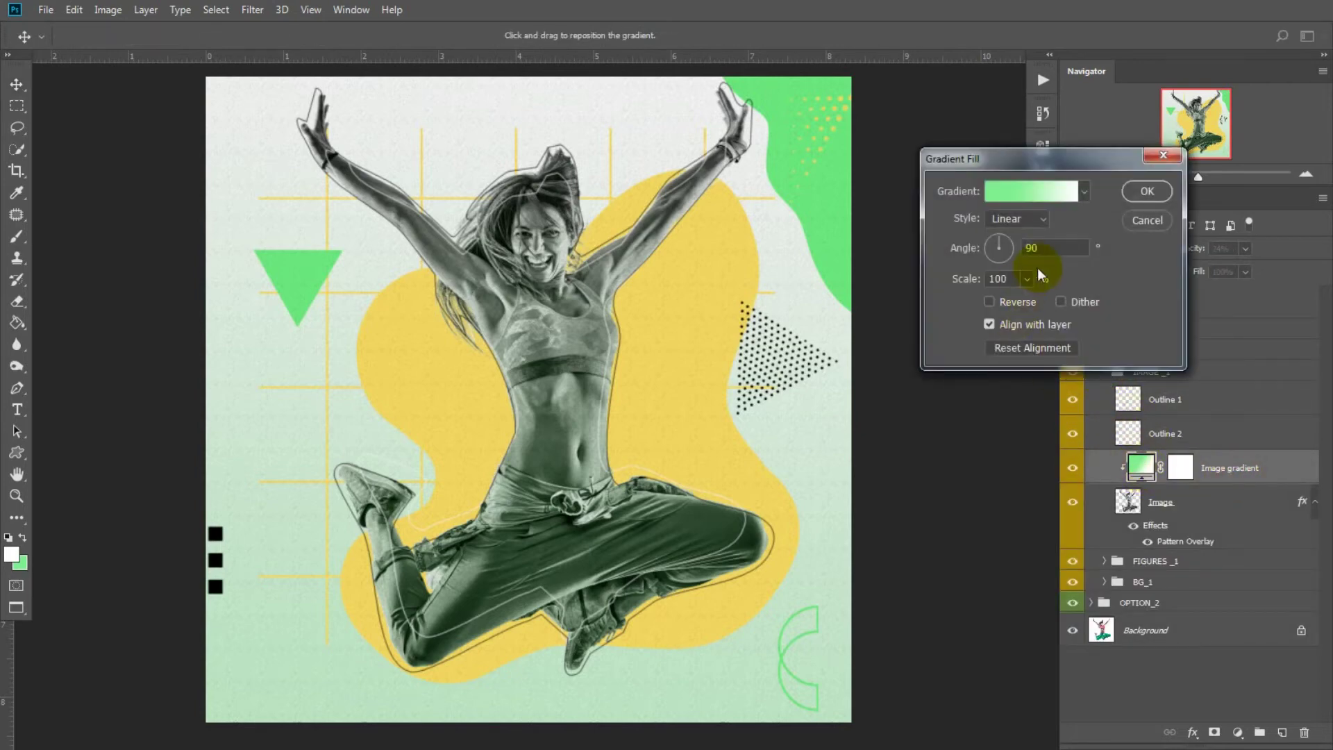
pyautogui.click(1026, 192)
pyautogui.click(1048, 396)
pyautogui.click(1022, 470)
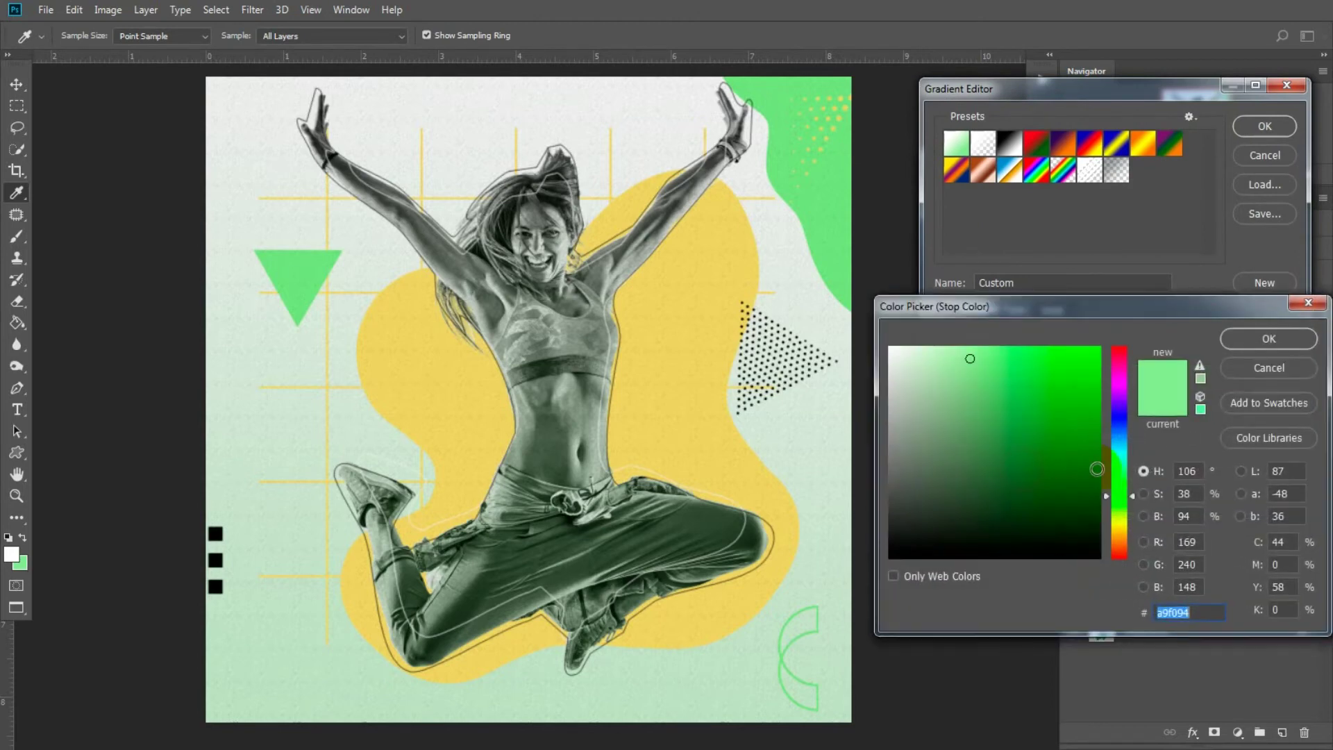
pyautogui.moveTo(1123, 527)
pyautogui.mouseDown()
pyautogui.moveTo(1127, 423)
pyautogui.moveTo(1103, 406)
pyautogui.moveTo(1132, 423)
pyautogui.moveTo(1131, 360)
pyautogui.mouseUp()
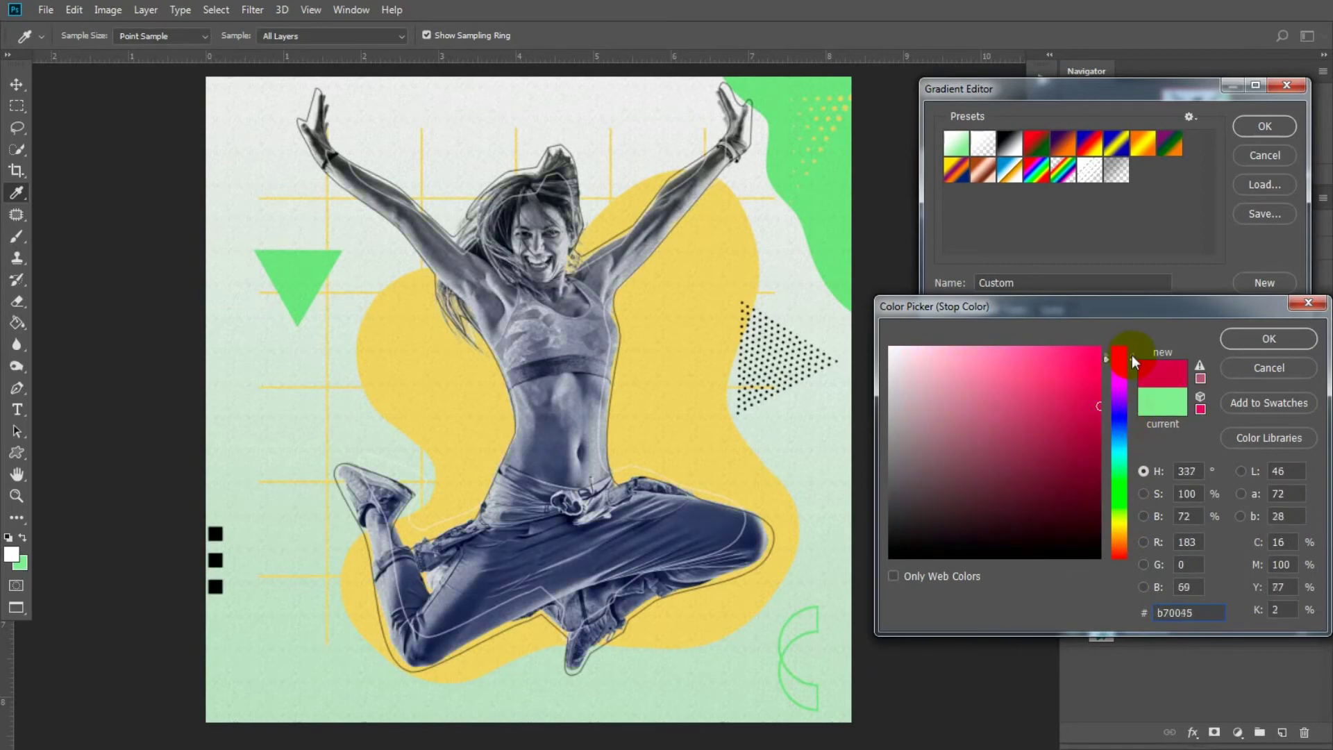
pyautogui.moveTo(1131, 356); pyautogui.dragTo(1135, 477)
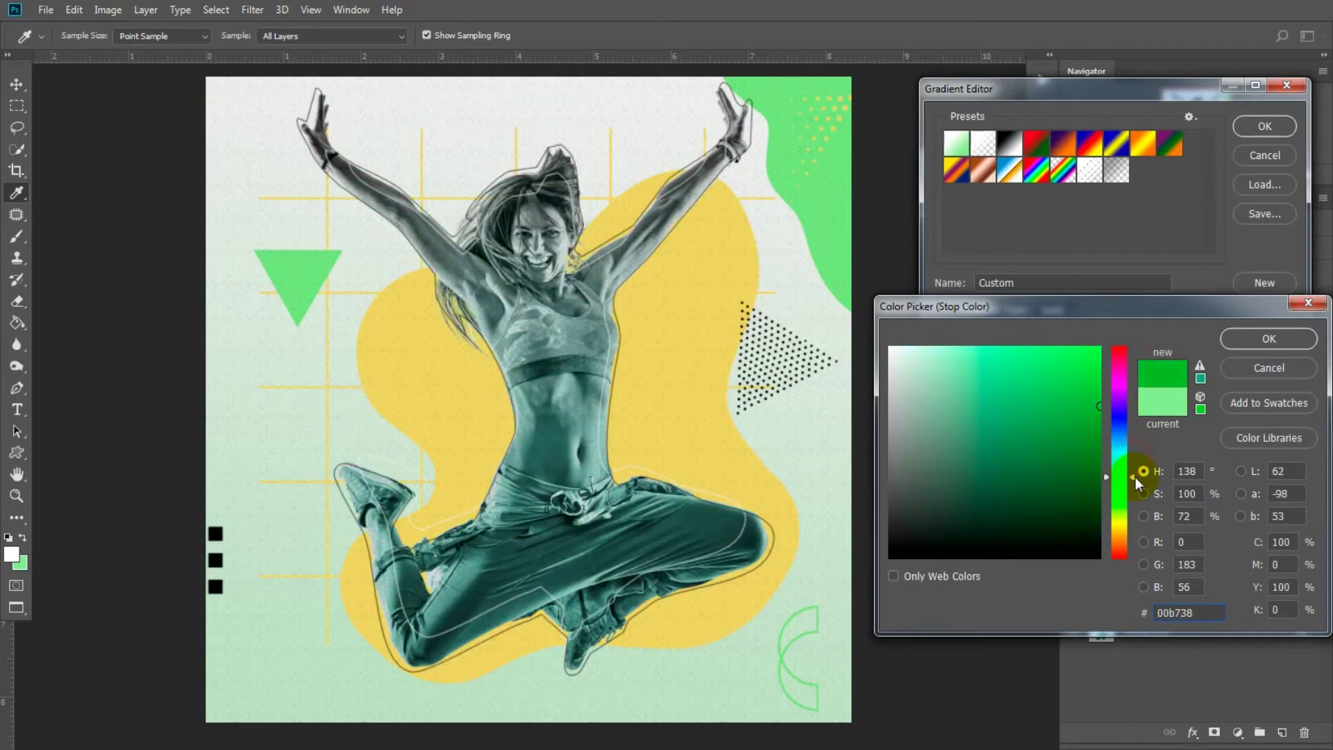
# - Try the yellow blob's and green corner shape's sampled colors on that stop, and discard all changes to the Image gradient
pyautogui.click(719, 335)
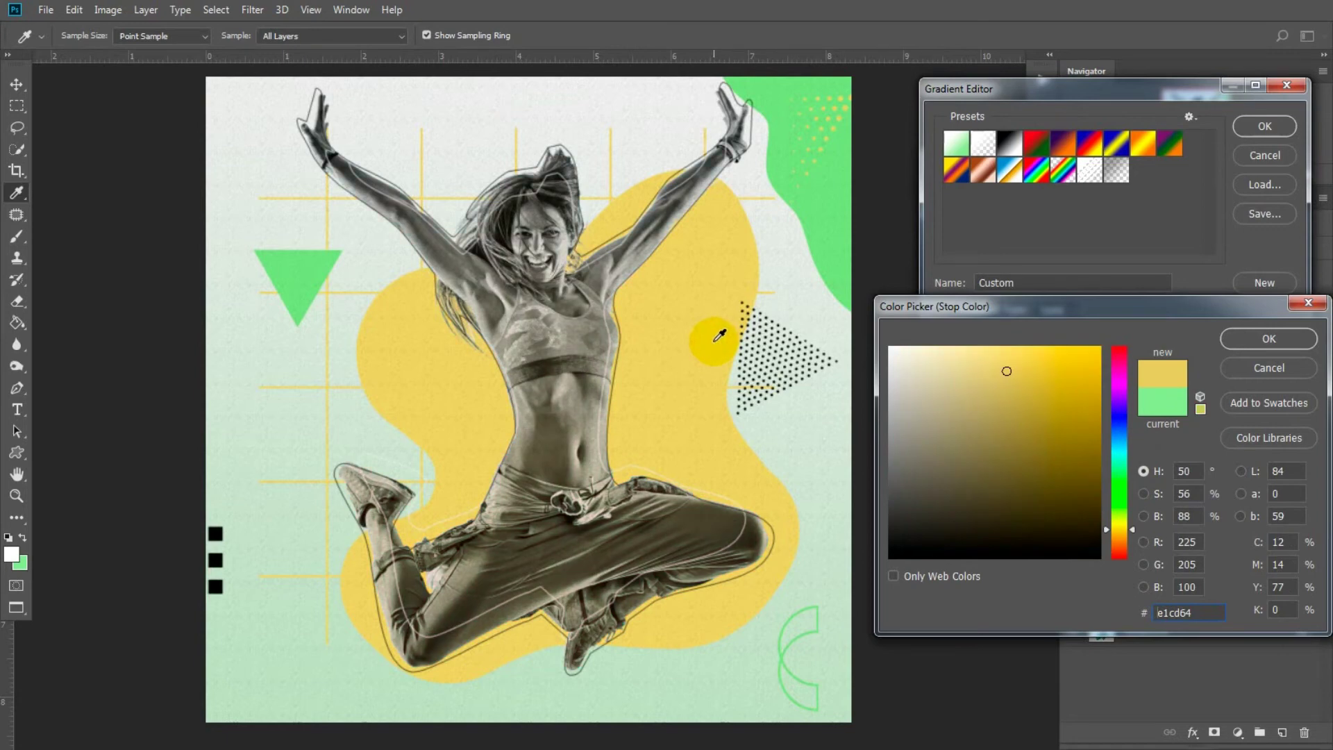
pyautogui.click(823, 189)
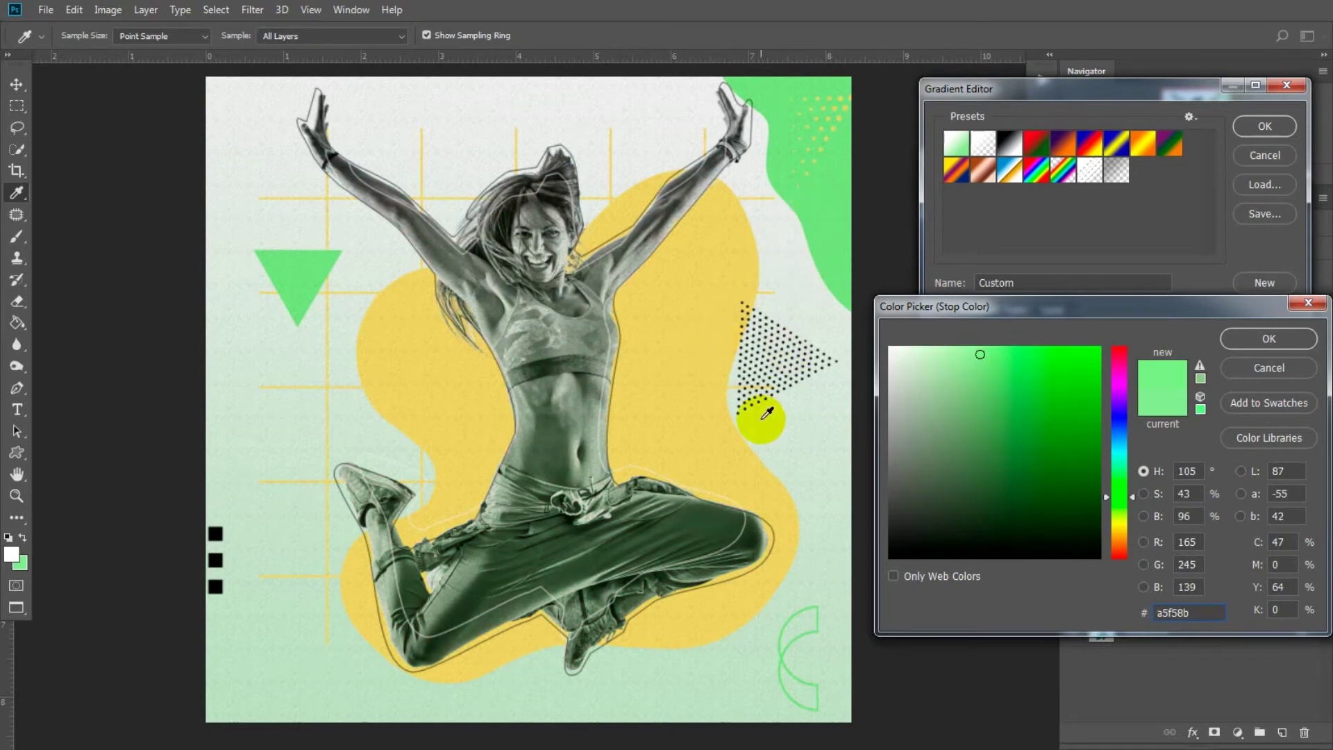
pyautogui.click(1270, 366)
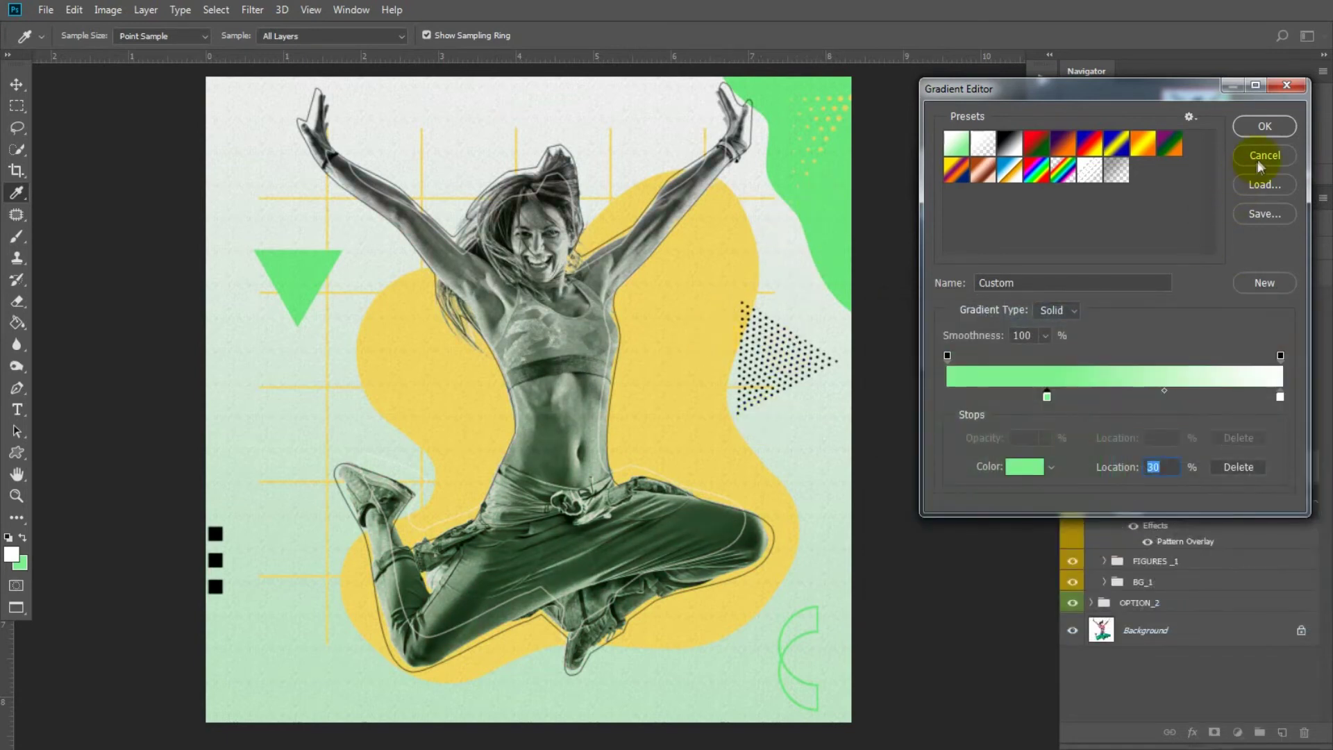
pyautogui.click(1265, 157)
pyautogui.click(1139, 222)
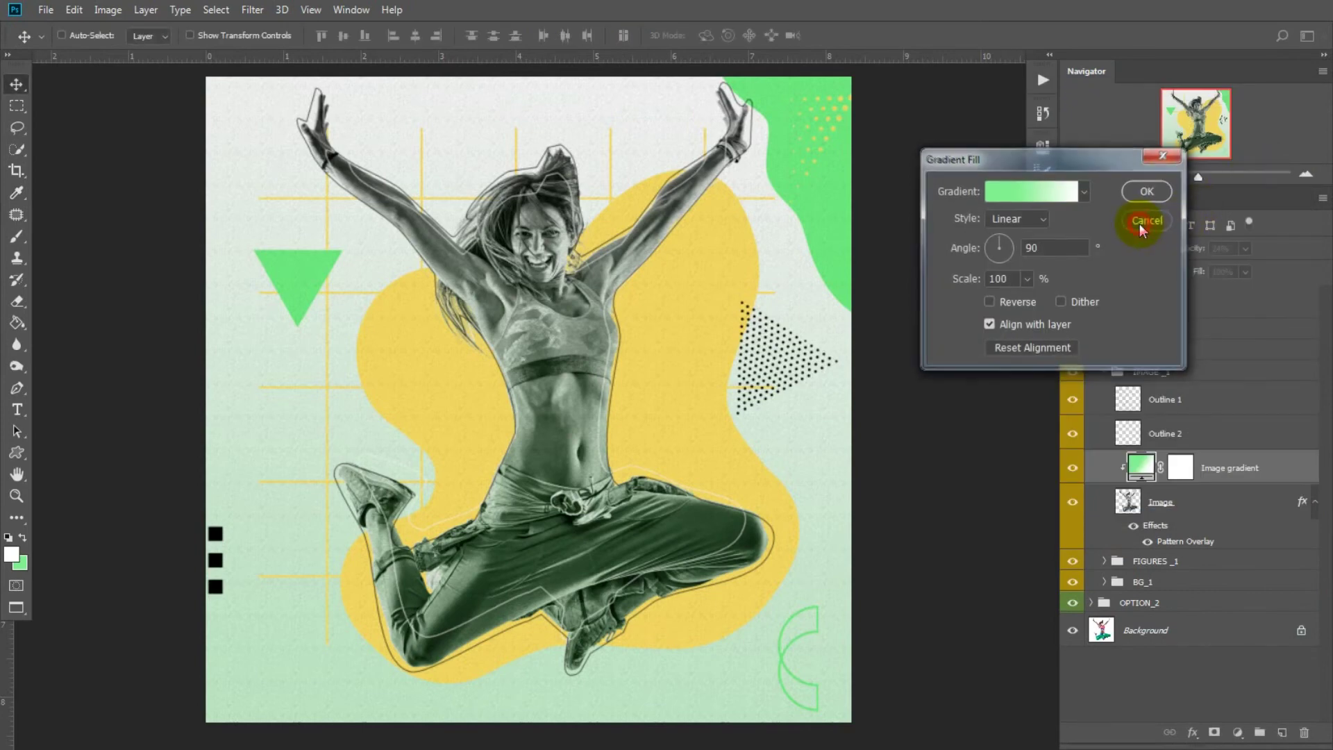
# - Switch the design to the second variant by collapsing and hiding the OPTION_1 group and expanding OPTION_2
pyautogui.click(1103, 373)
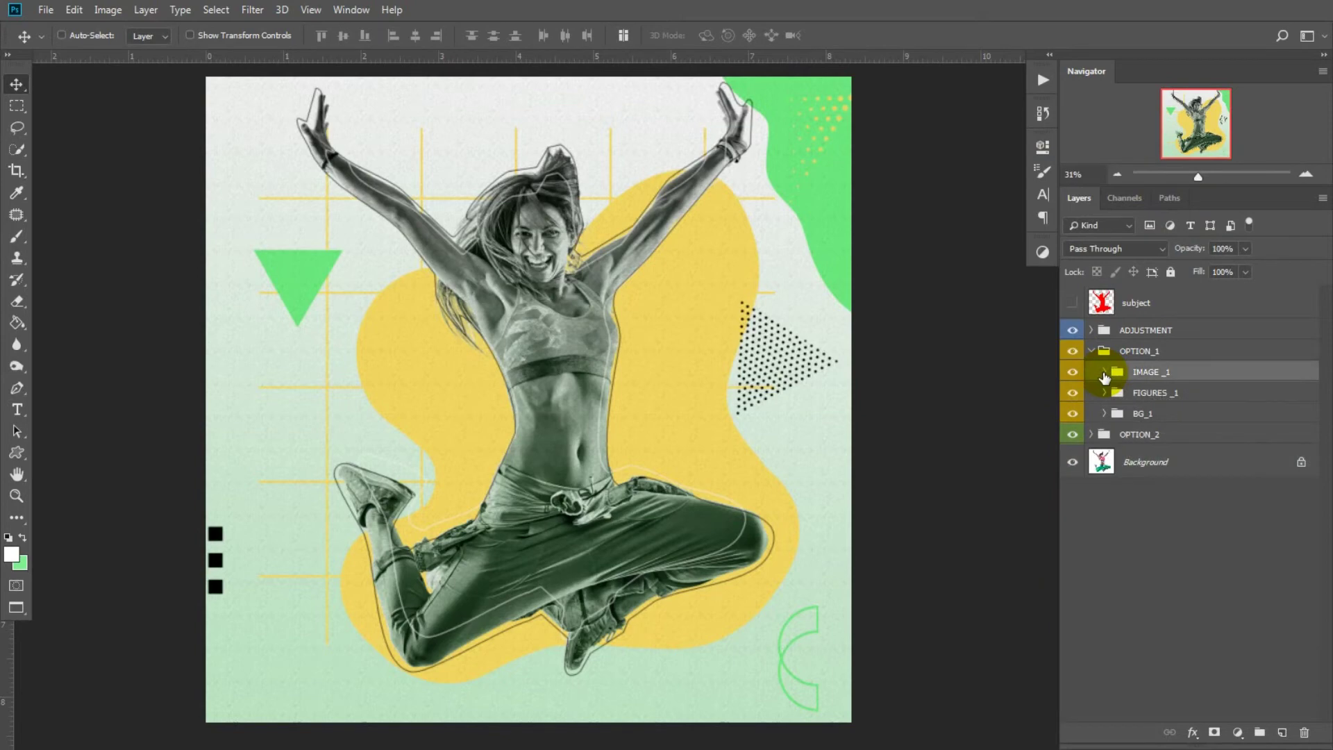
pyautogui.click(1097, 353)
pyautogui.click(1090, 351)
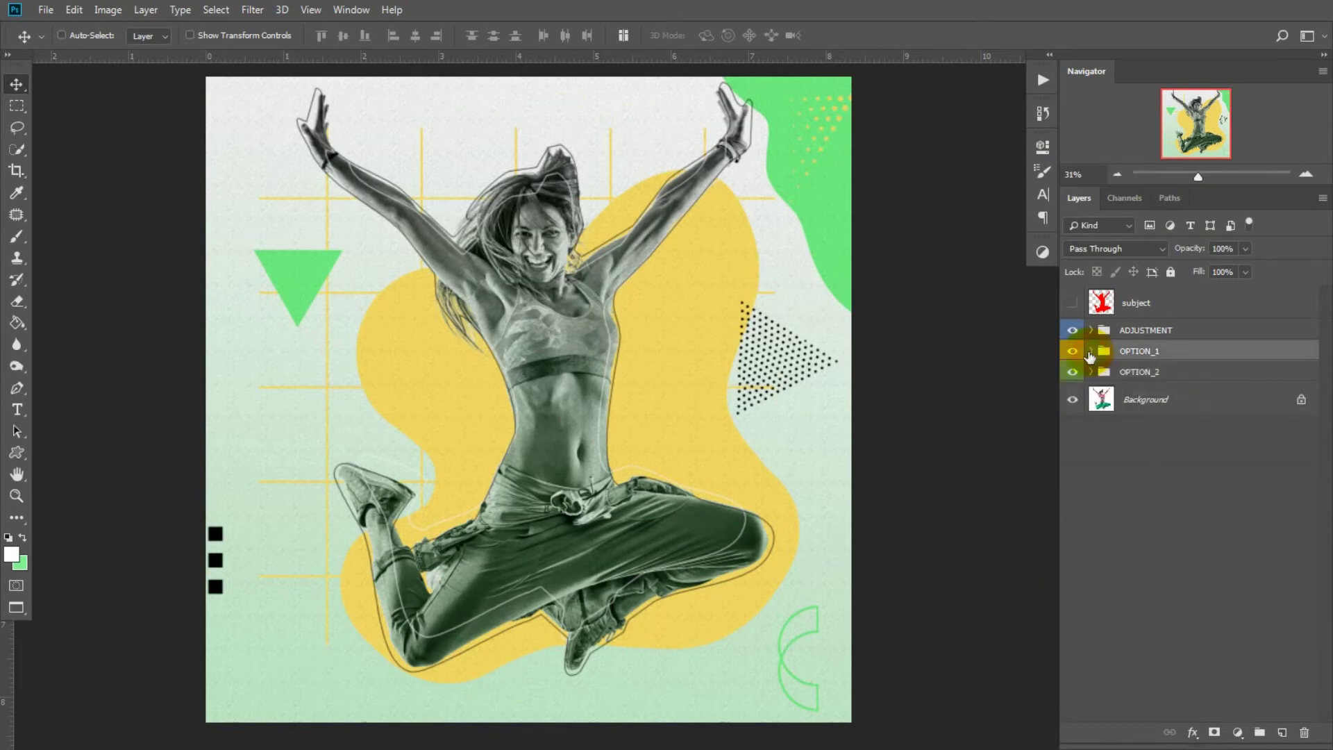
pyautogui.click(1073, 352)
pyautogui.click(1164, 371)
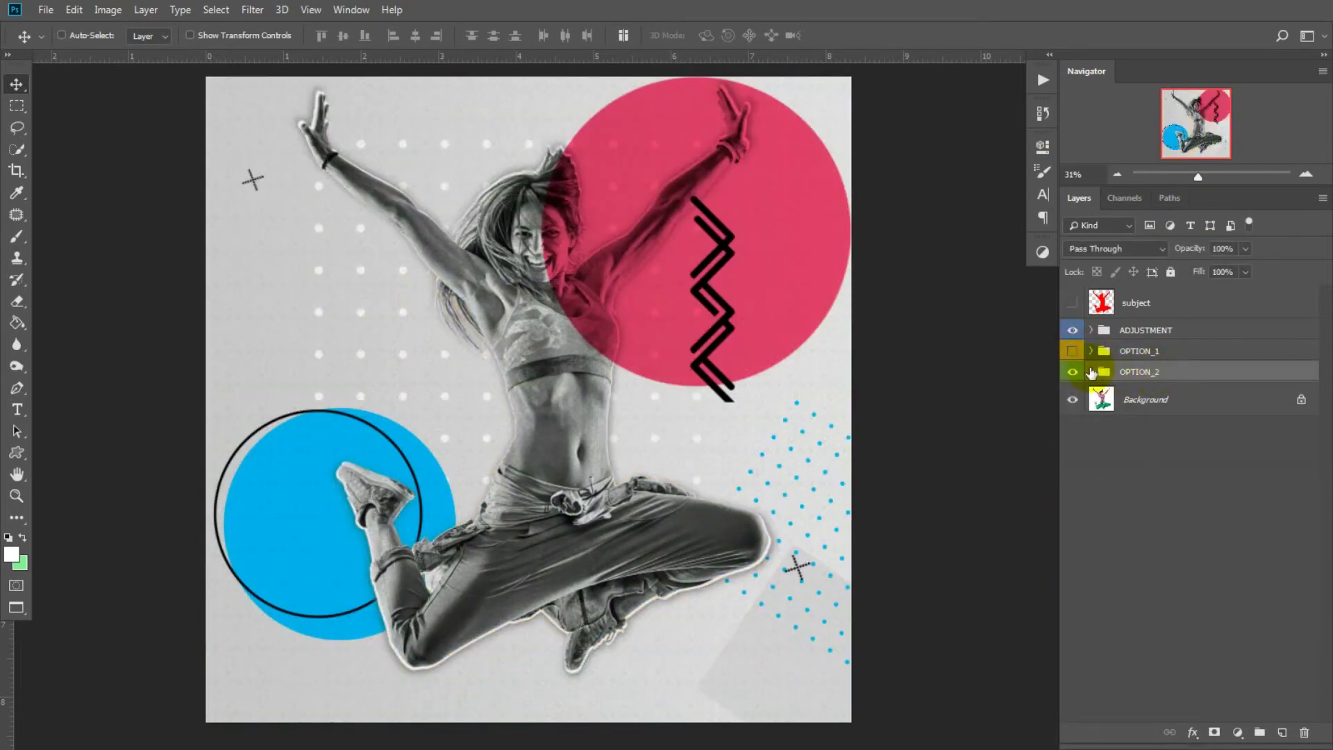
pyautogui.click(1092, 373)
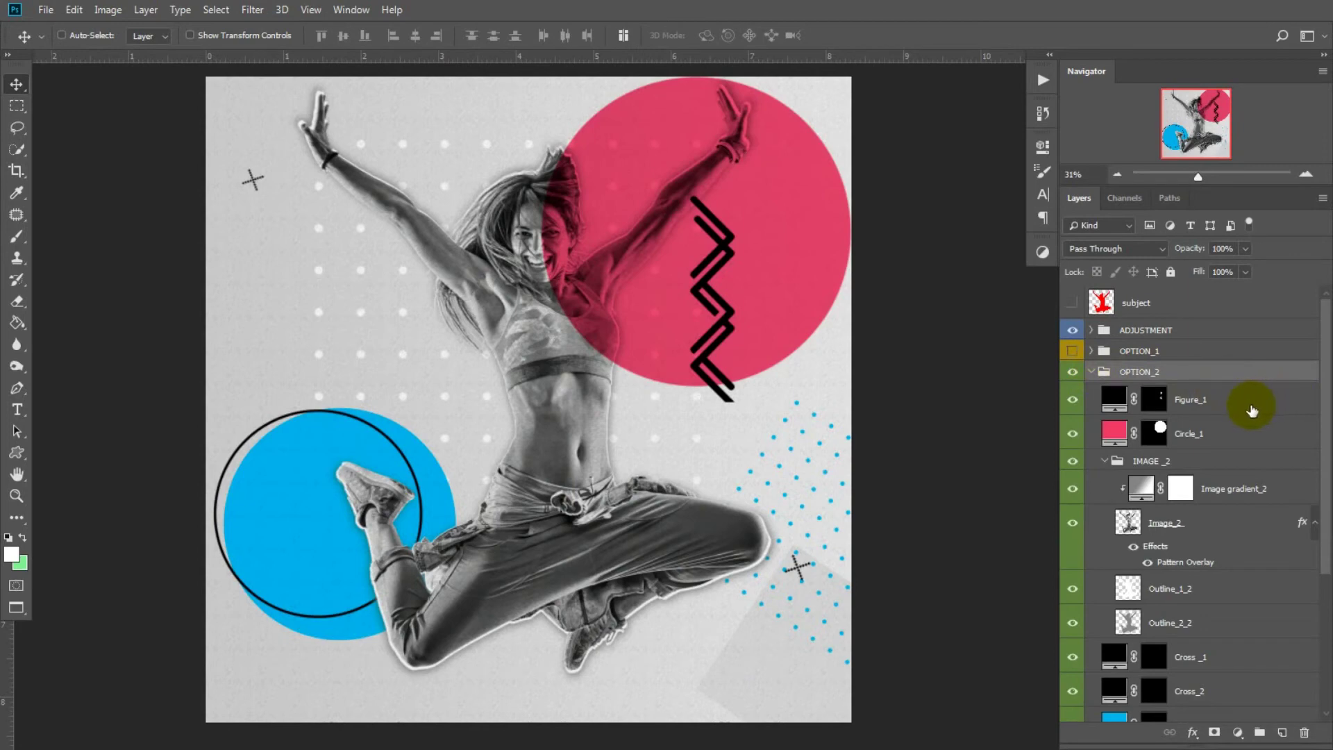
# - Try green 9bd13e as the fill color of the large pink Circle_1, and discard the change
pyautogui.click(1242, 433)
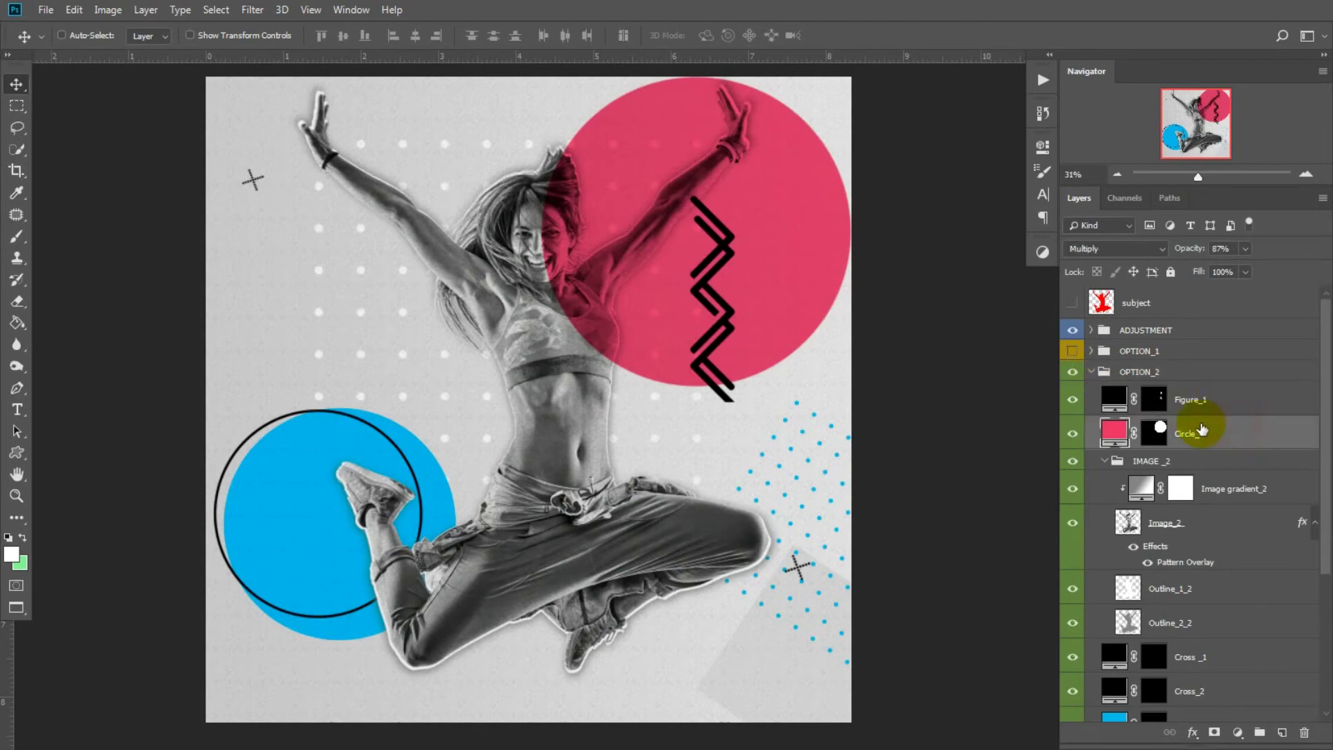
pyautogui.doubleClick(1114, 435)
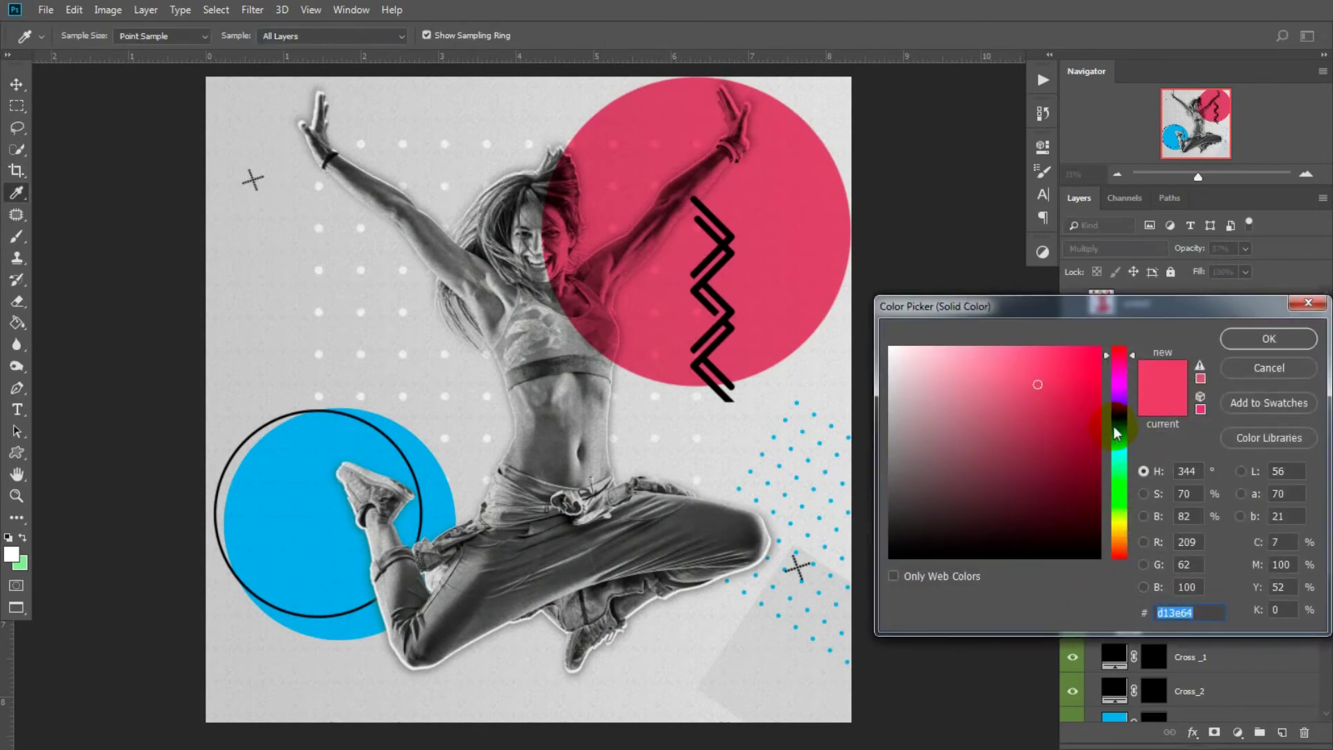
pyautogui.moveTo(1125, 371); pyautogui.dragTo(1129, 521)
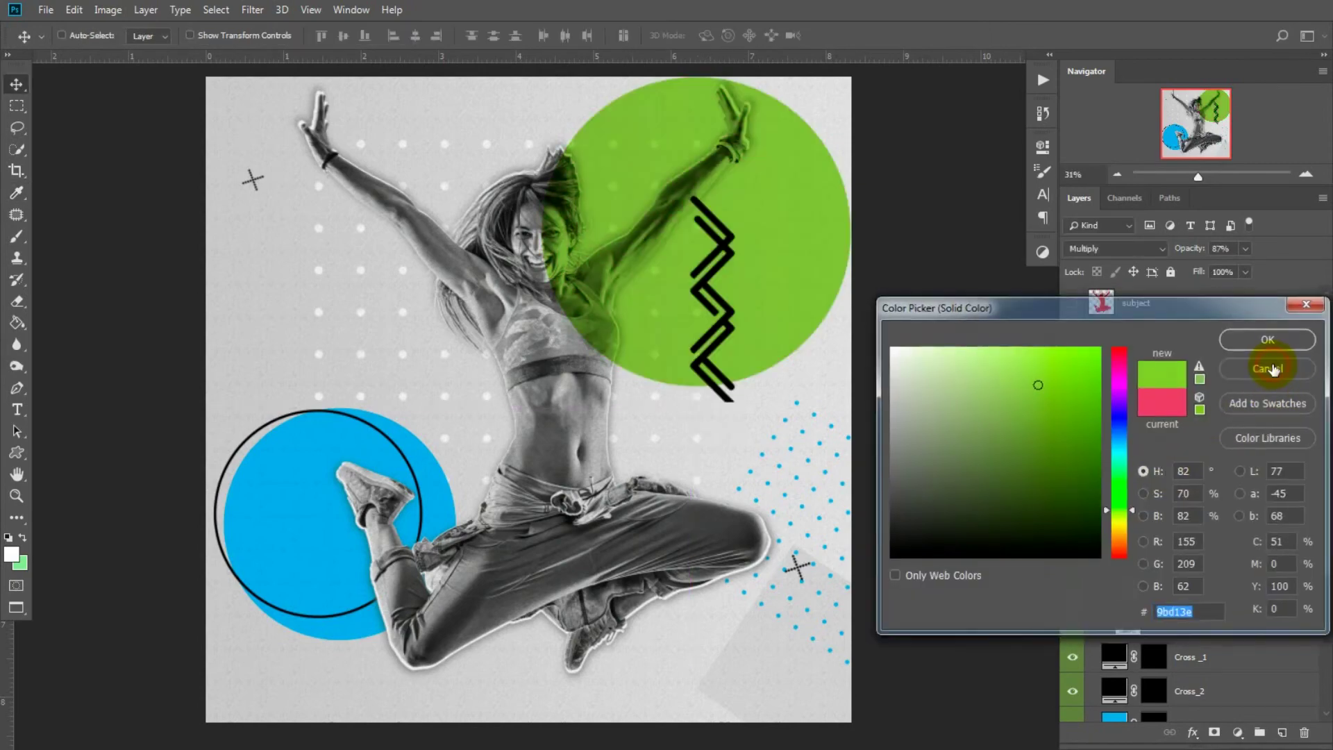
pyautogui.click(1274, 370)
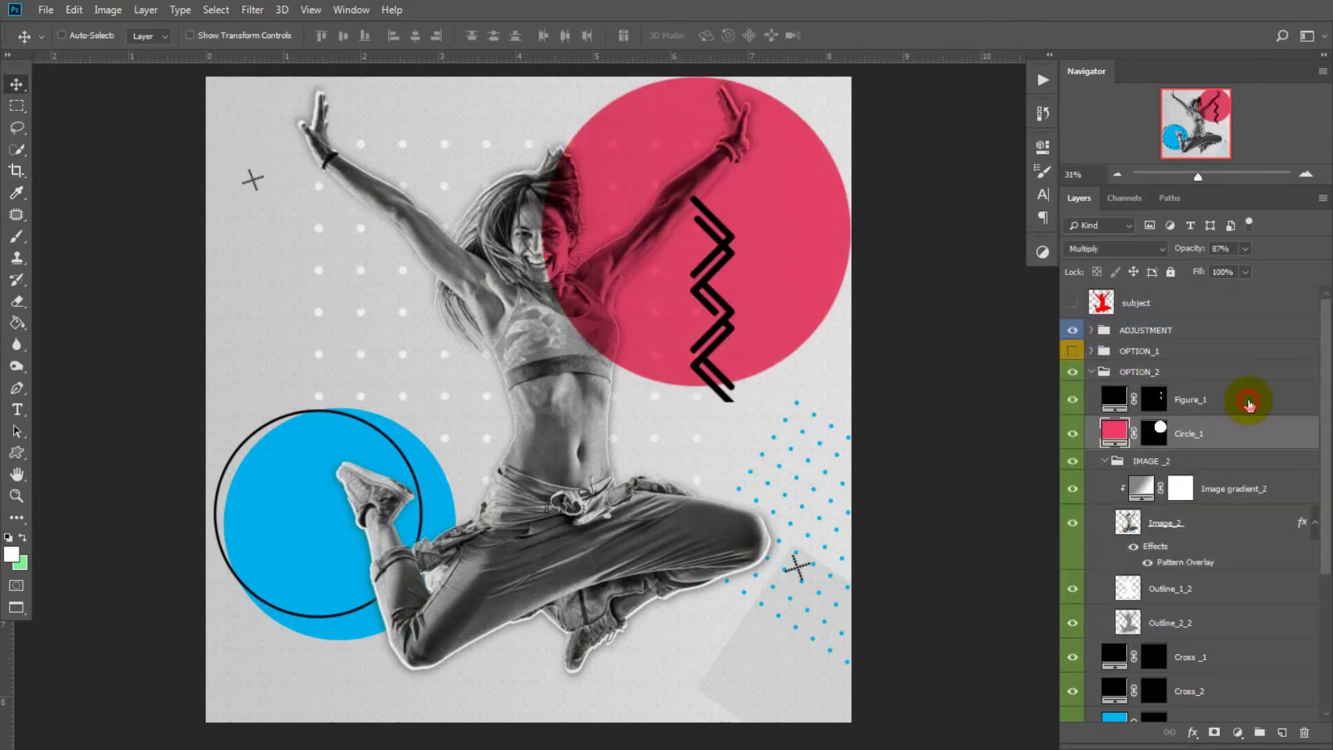
# - Move the black zigzag Figure_1 down and slightly left so its lower end extends below the pink circle
pyautogui.click(1248, 401)
pyautogui.moveTo(702, 306); pyautogui.dragTo(711, 326)
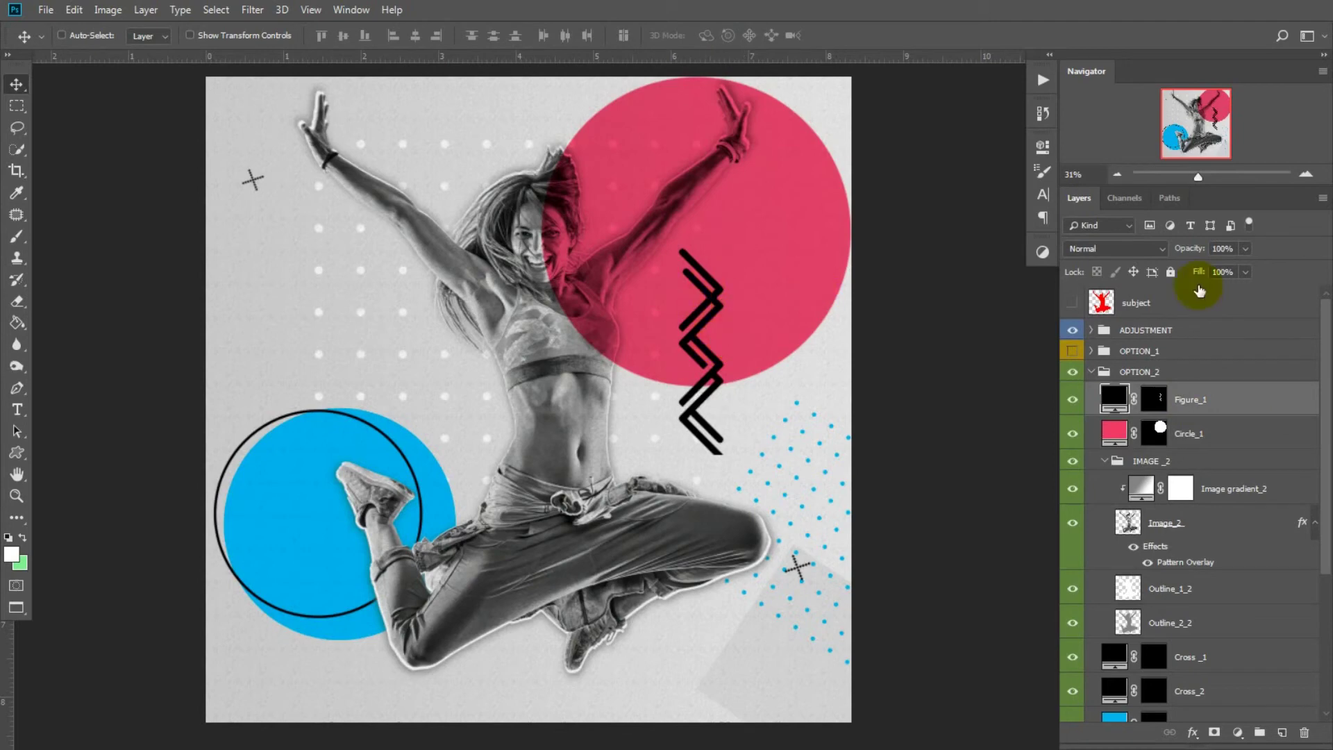
# - Try bright green 7ff91d on the first color stop of the Image gradient_2 fill, and discard the changes
pyautogui.doubleClick(1140, 488)
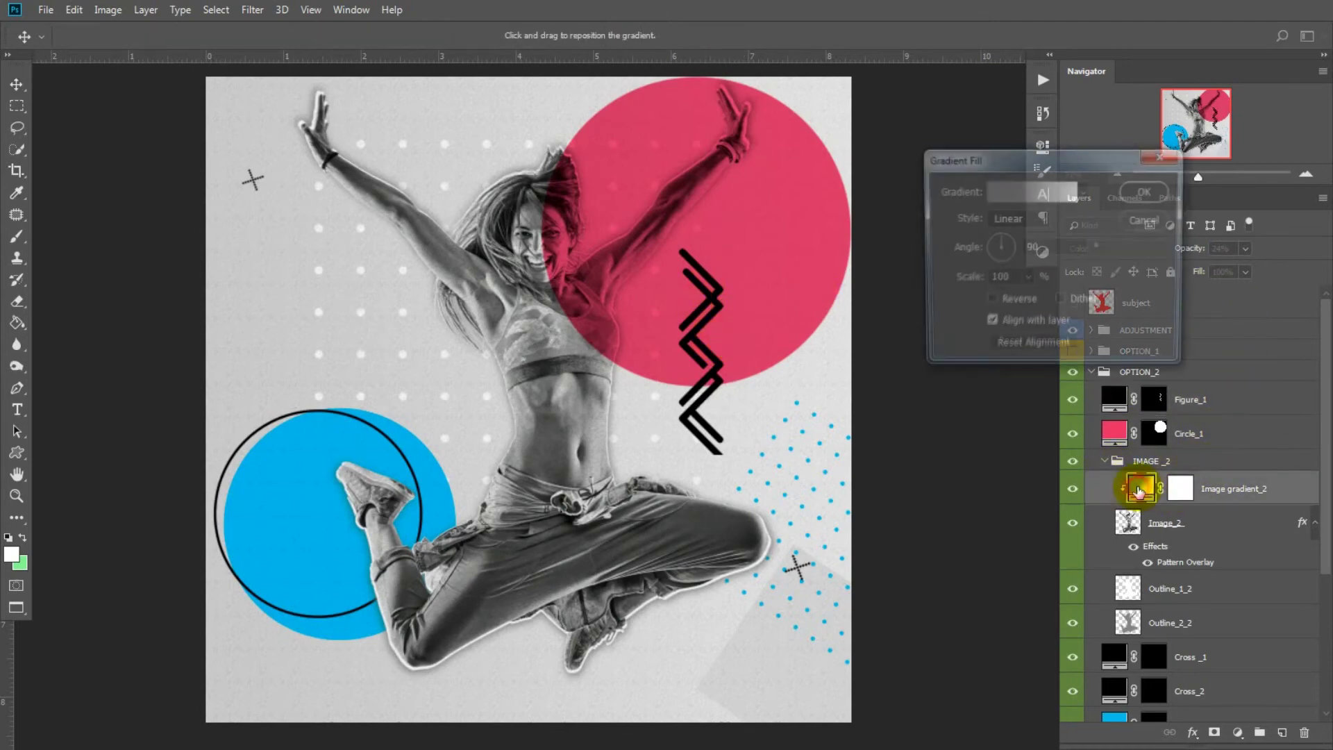
pyautogui.click(1028, 196)
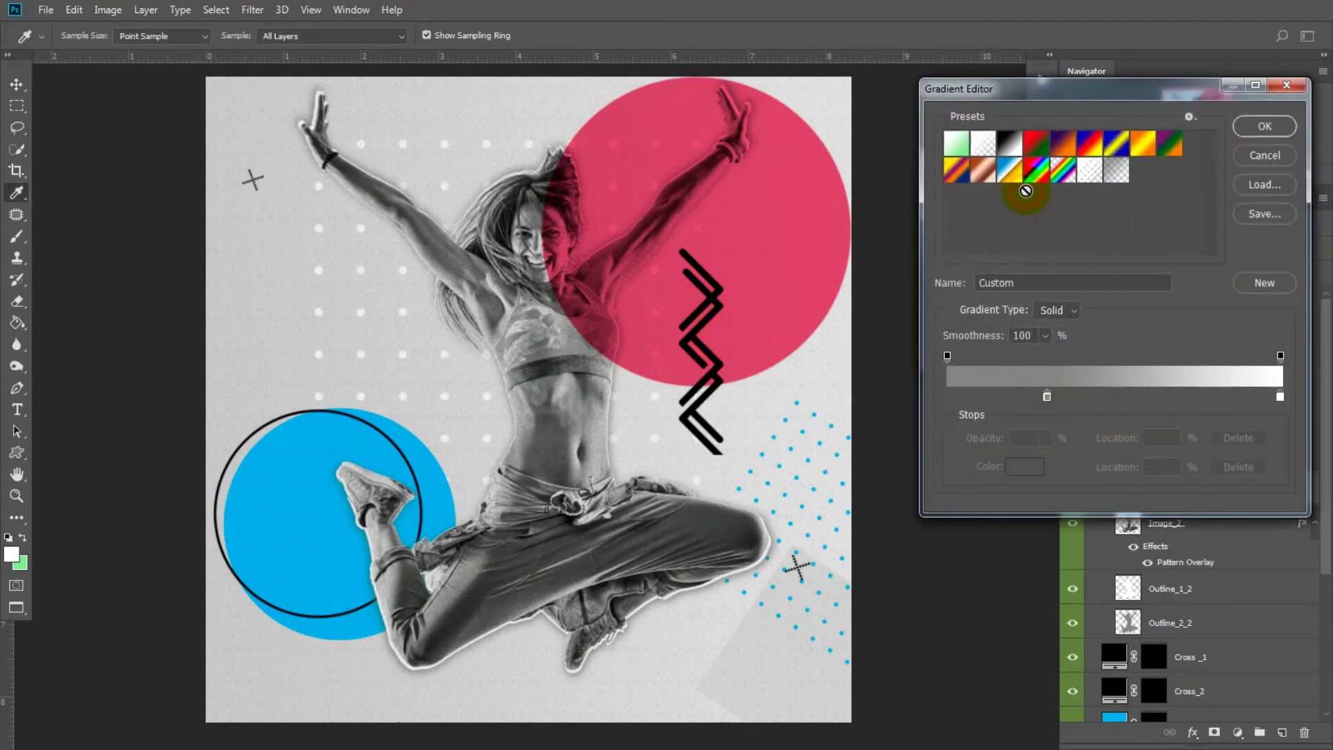
pyautogui.click(1046, 402)
pyautogui.click(1025, 467)
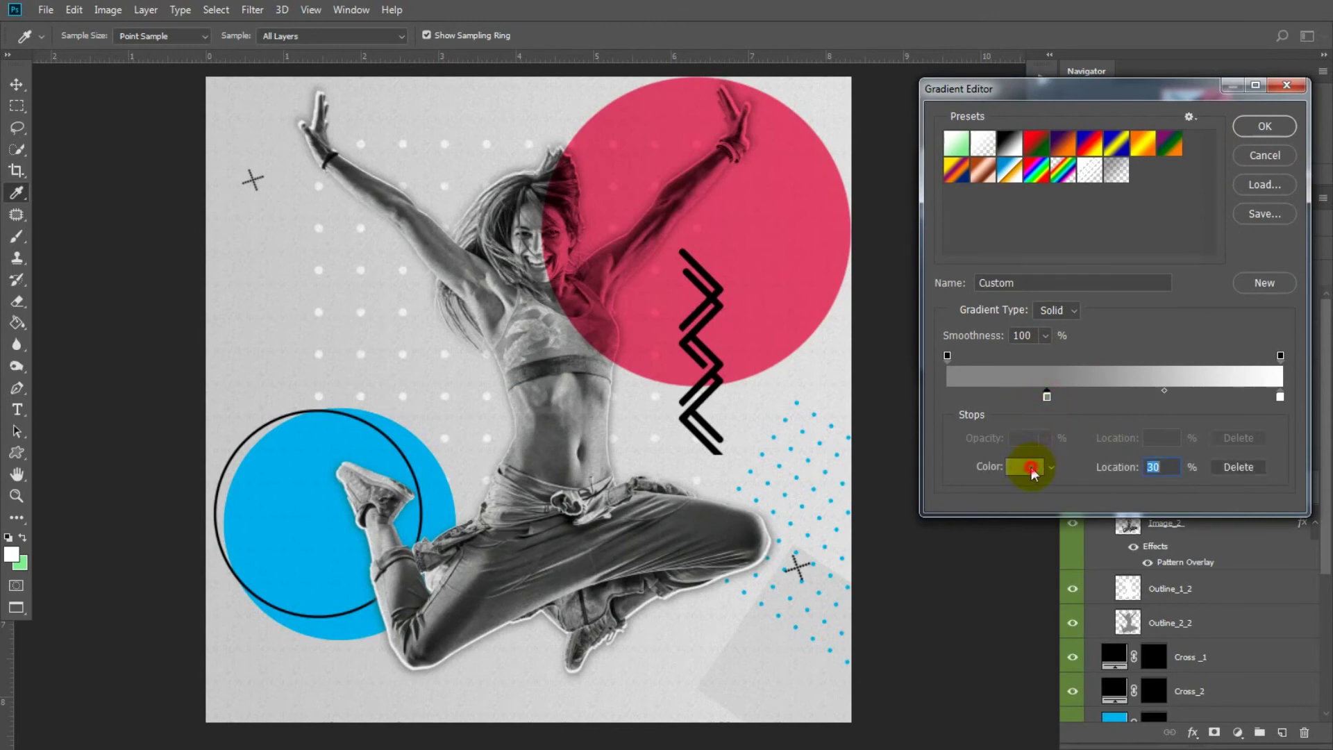
pyautogui.click(1086, 424)
pyautogui.moveTo(831, 411); pyautogui.dragTo(1128, 511)
pyautogui.click(1269, 368)
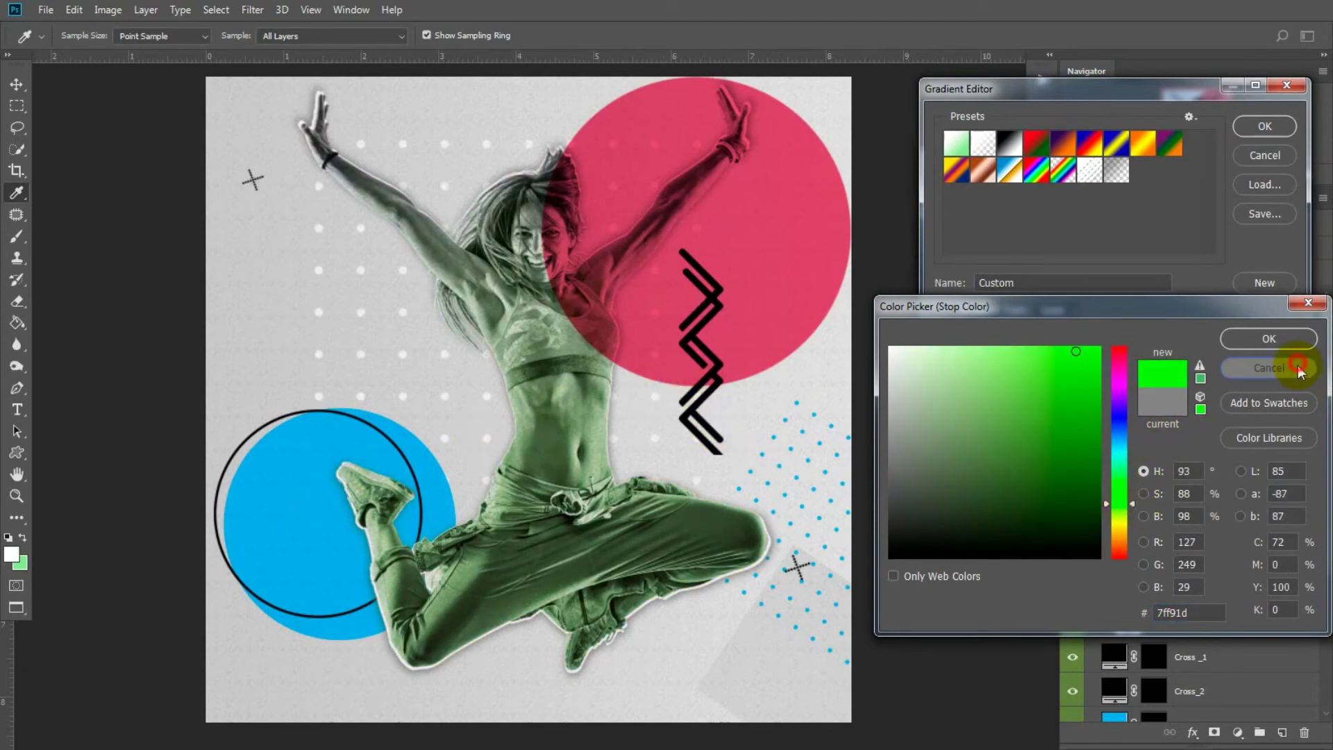
pyautogui.click(1262, 159)
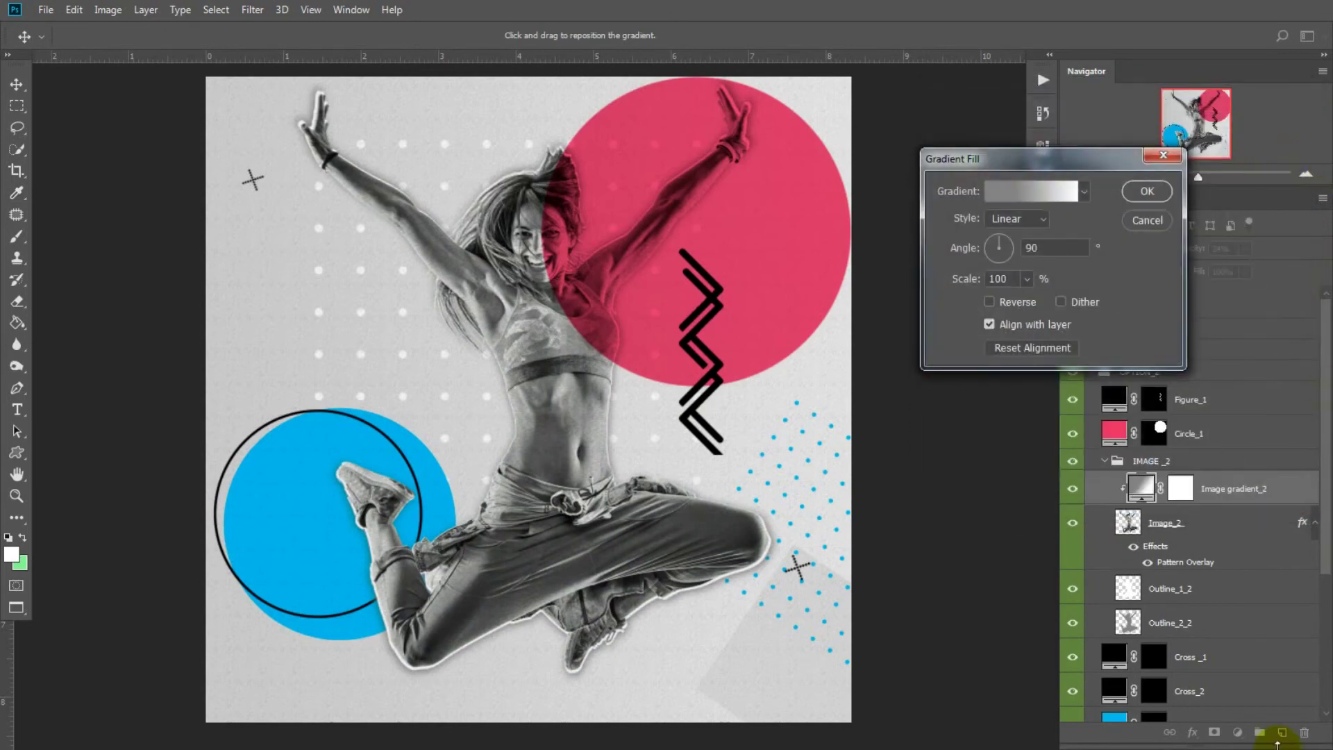
pyautogui.click(1165, 227)
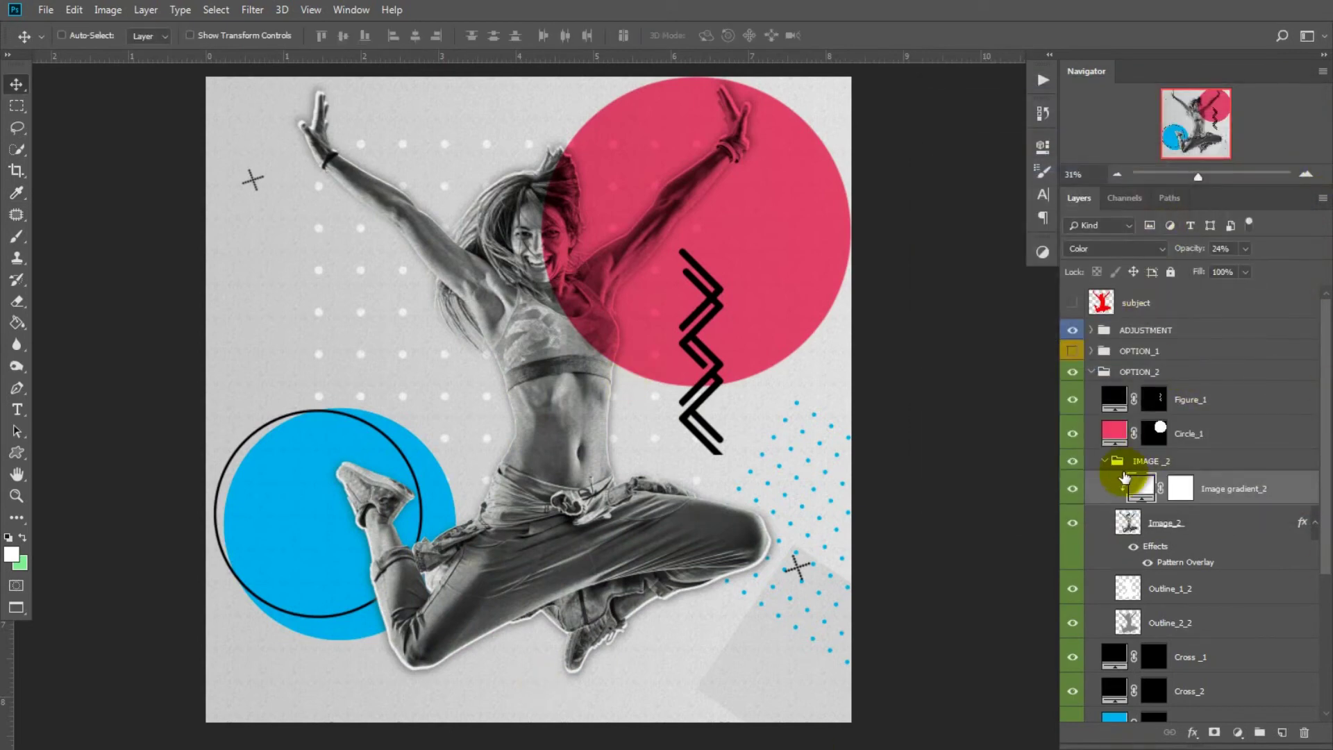
# - Collapse the IMAGE_2 group and select the Cross_1 layer among the remaining OPTION_2 shapes
pyautogui.click(1106, 465)
pyautogui.click(1105, 461)
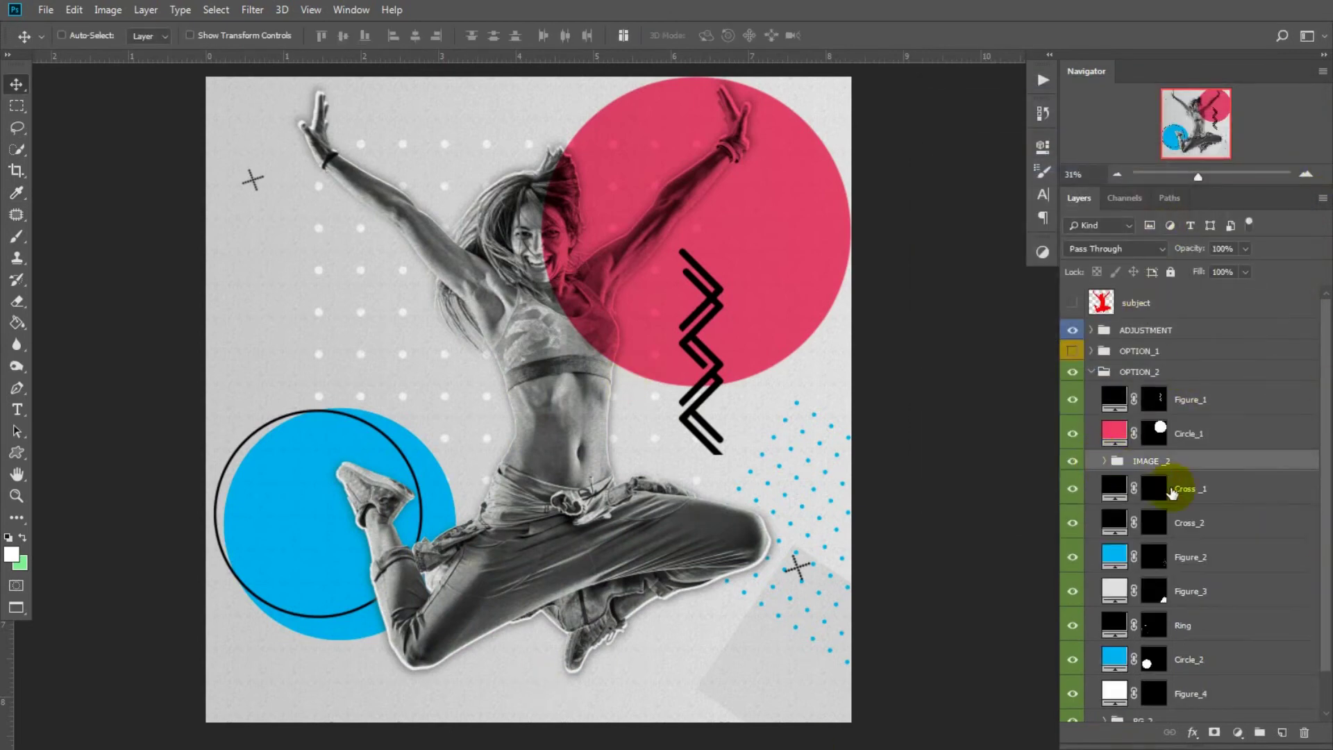
pyautogui.click(1242, 500)
pyautogui.scroll(-1, 1066, 561)
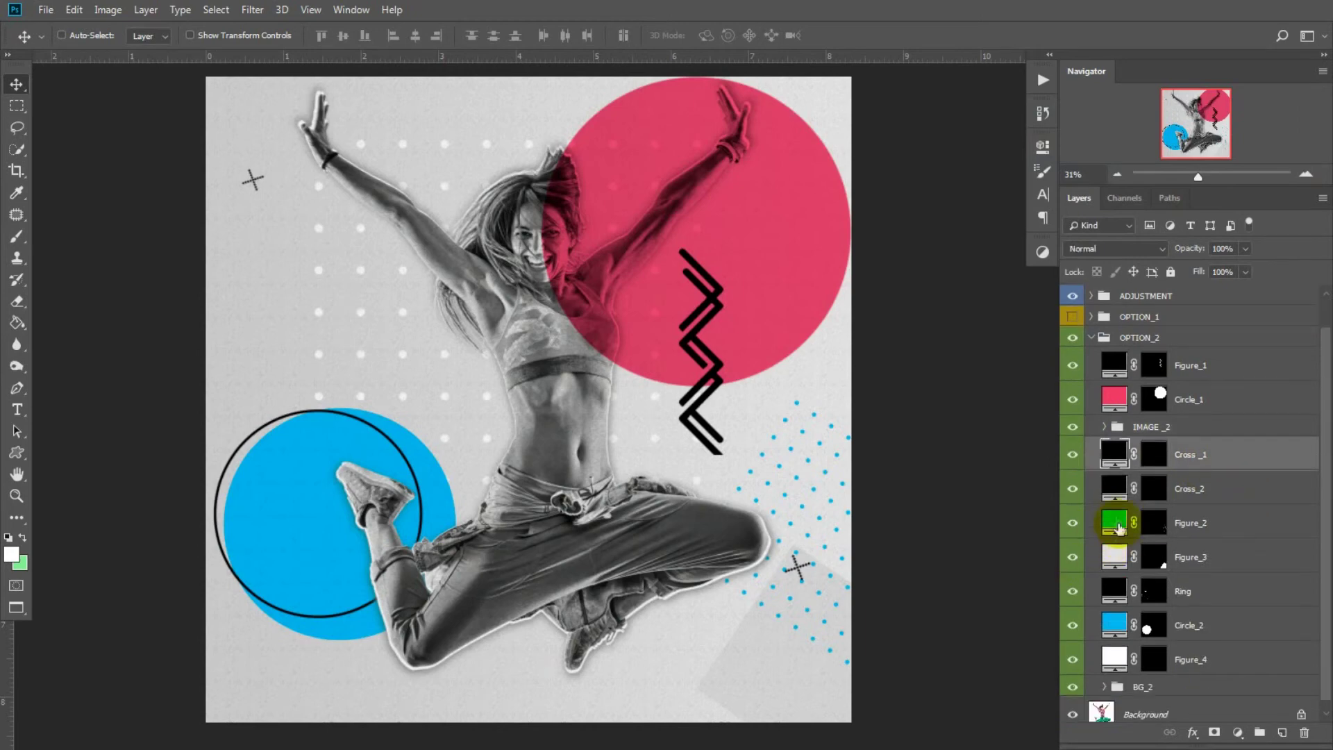
# - Try green 0ea454 as the fill color of the dotted Figure_2 pattern, and discard the change
pyautogui.click(1200, 526)
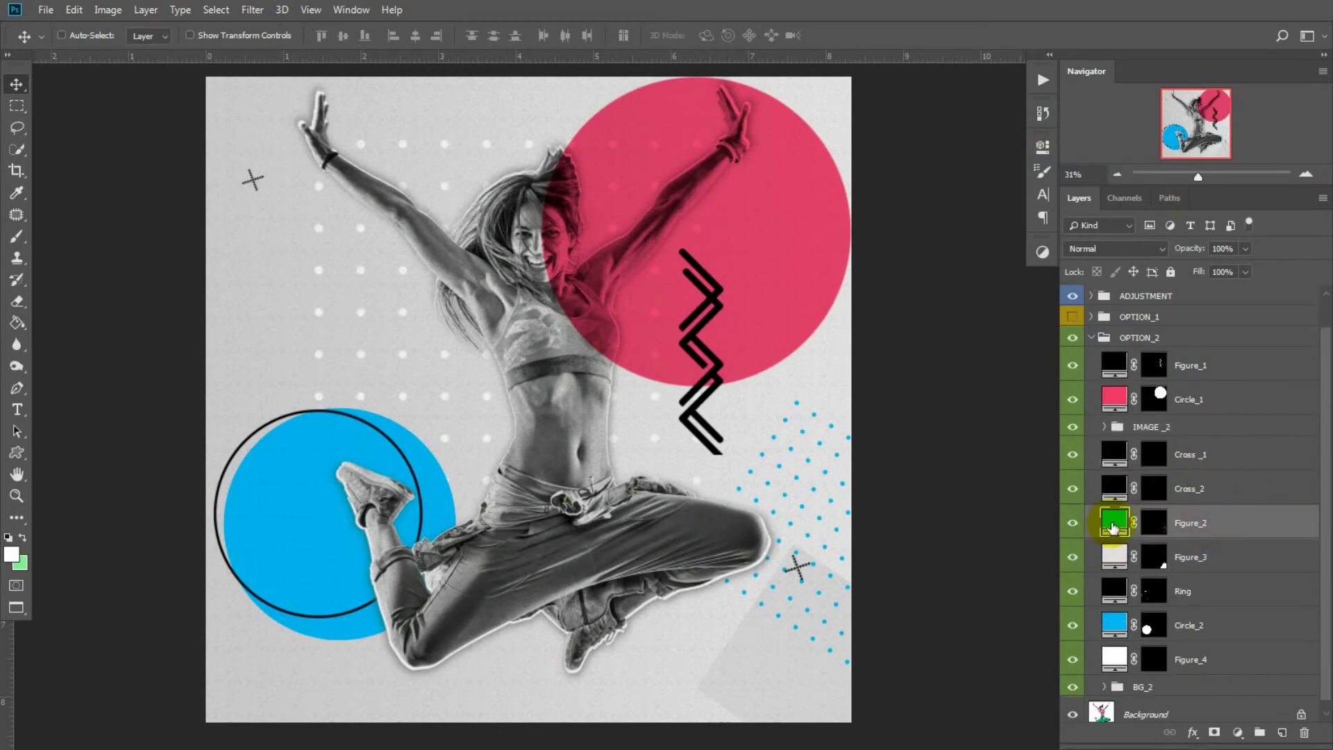
pyautogui.doubleClick(1111, 525)
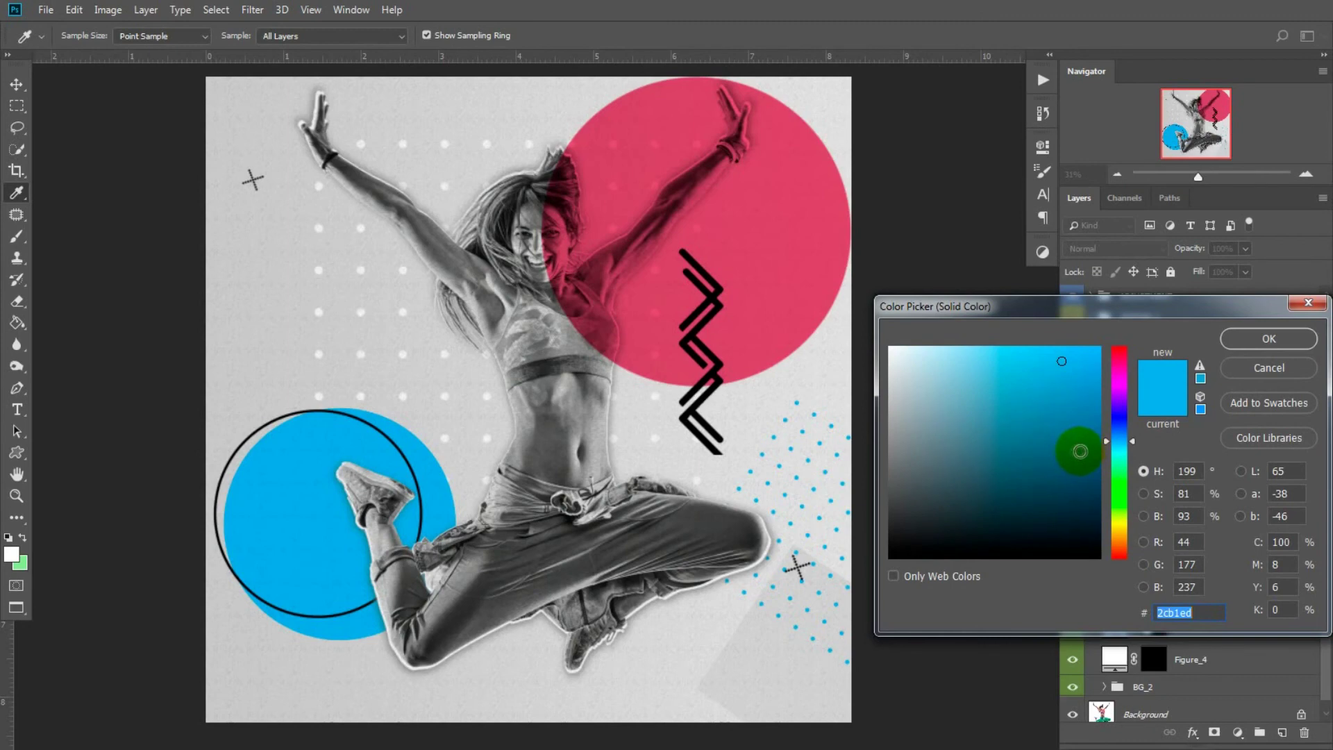
pyautogui.click(1085, 421)
pyautogui.moveTo(1119, 432); pyautogui.dragTo(1120, 471)
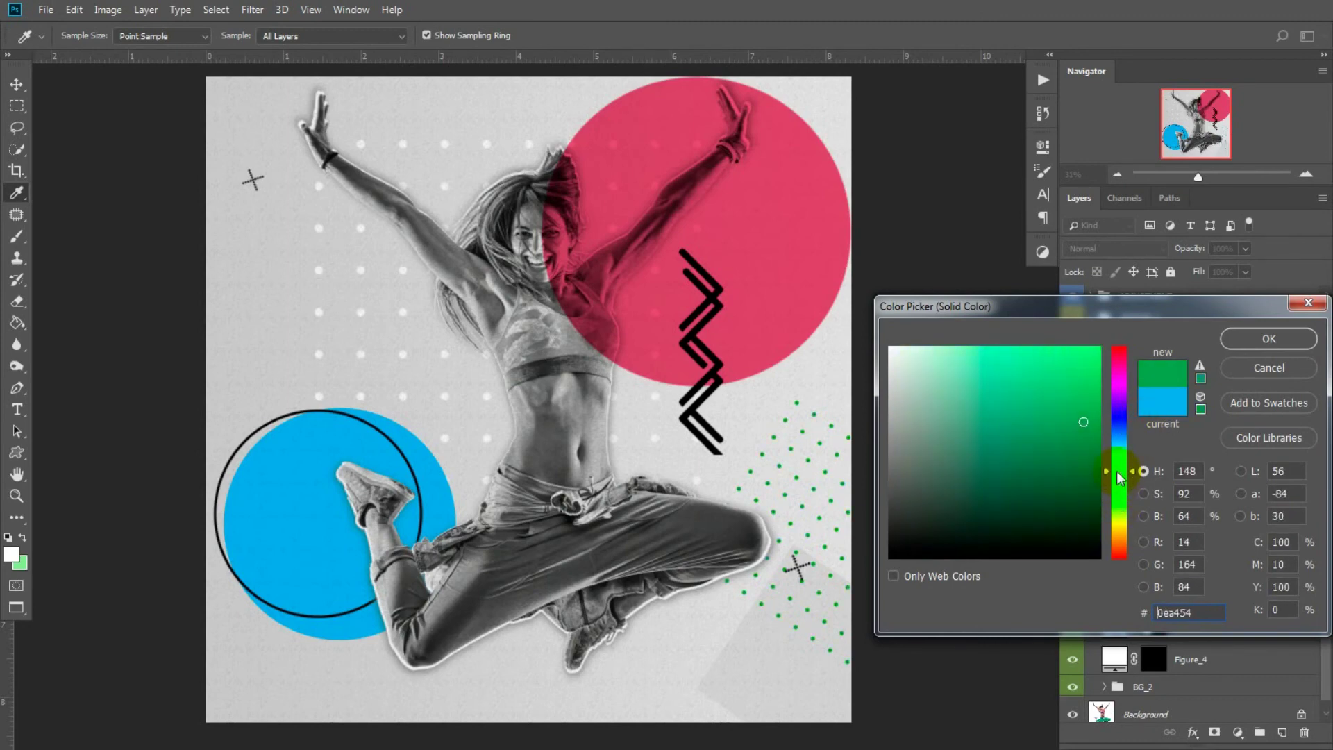
pyautogui.click(1302, 375)
# - Try dark blue 145471, near-black 0b232d, purple 280b2d and teal 008085 for the Circle_2 fill, and discard the changes
pyautogui.click(1115, 625)
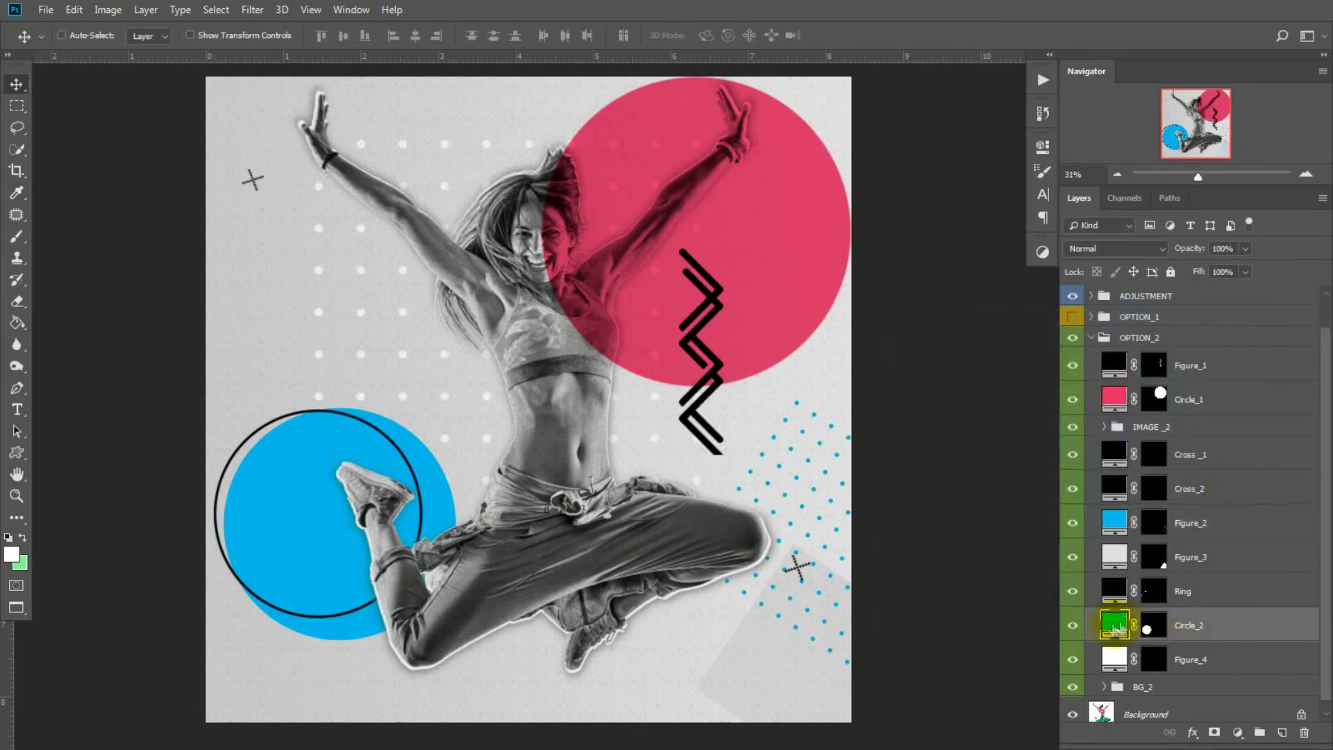
pyautogui.doubleClick(1113, 627)
pyautogui.click(1062, 463)
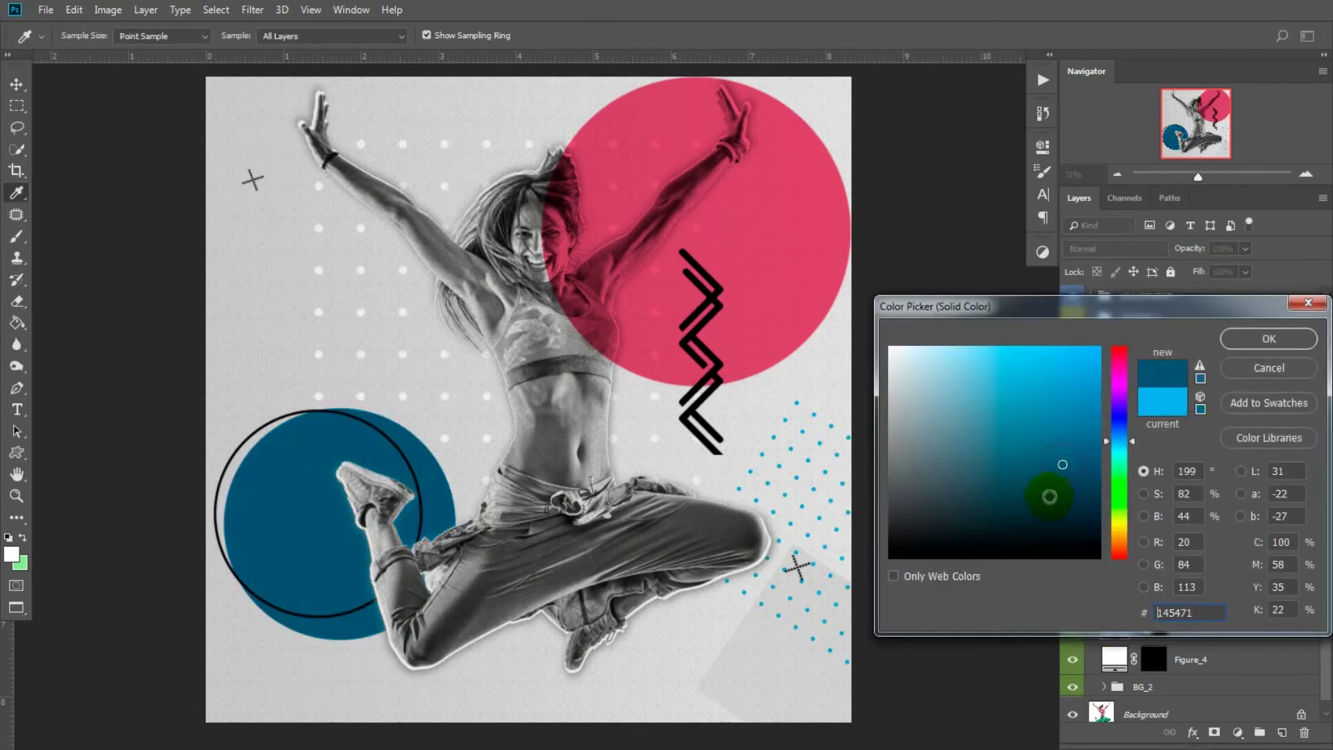
pyautogui.moveTo(1046, 515); pyautogui.dragTo(1047, 522)
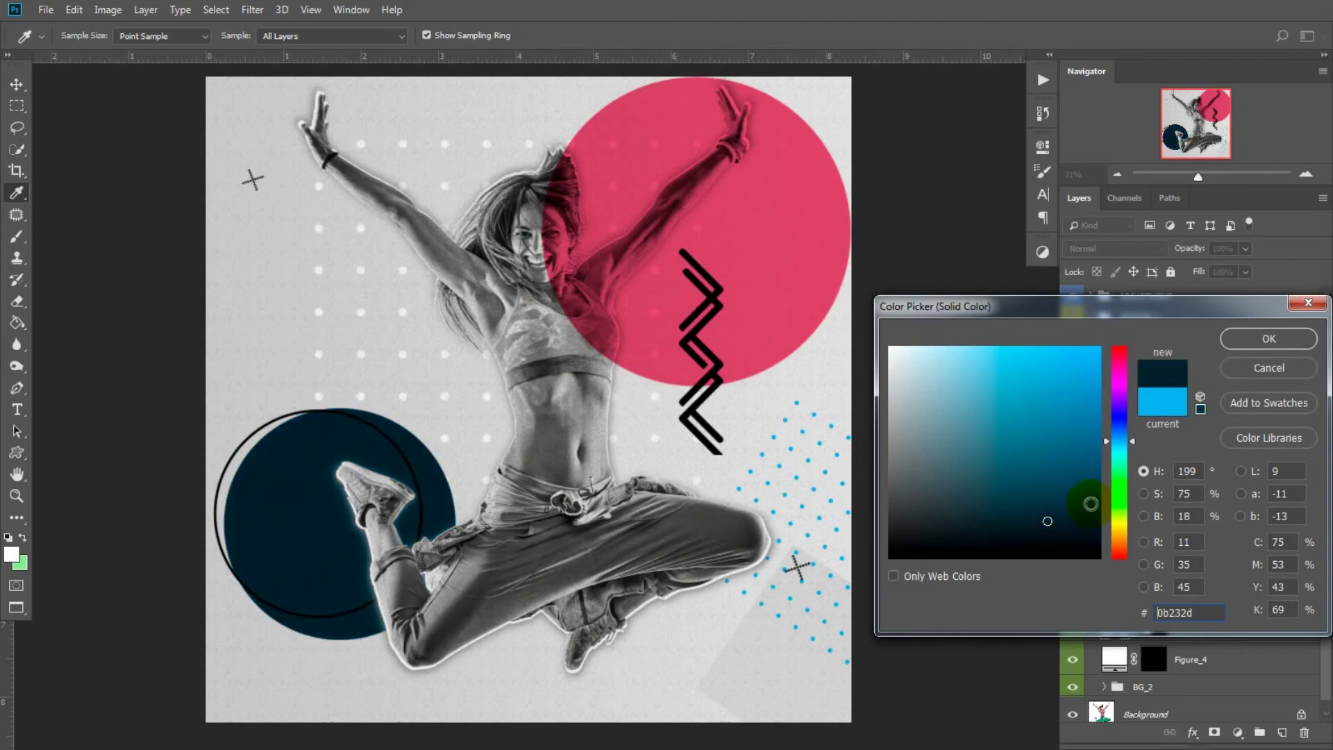
pyautogui.click(1120, 387)
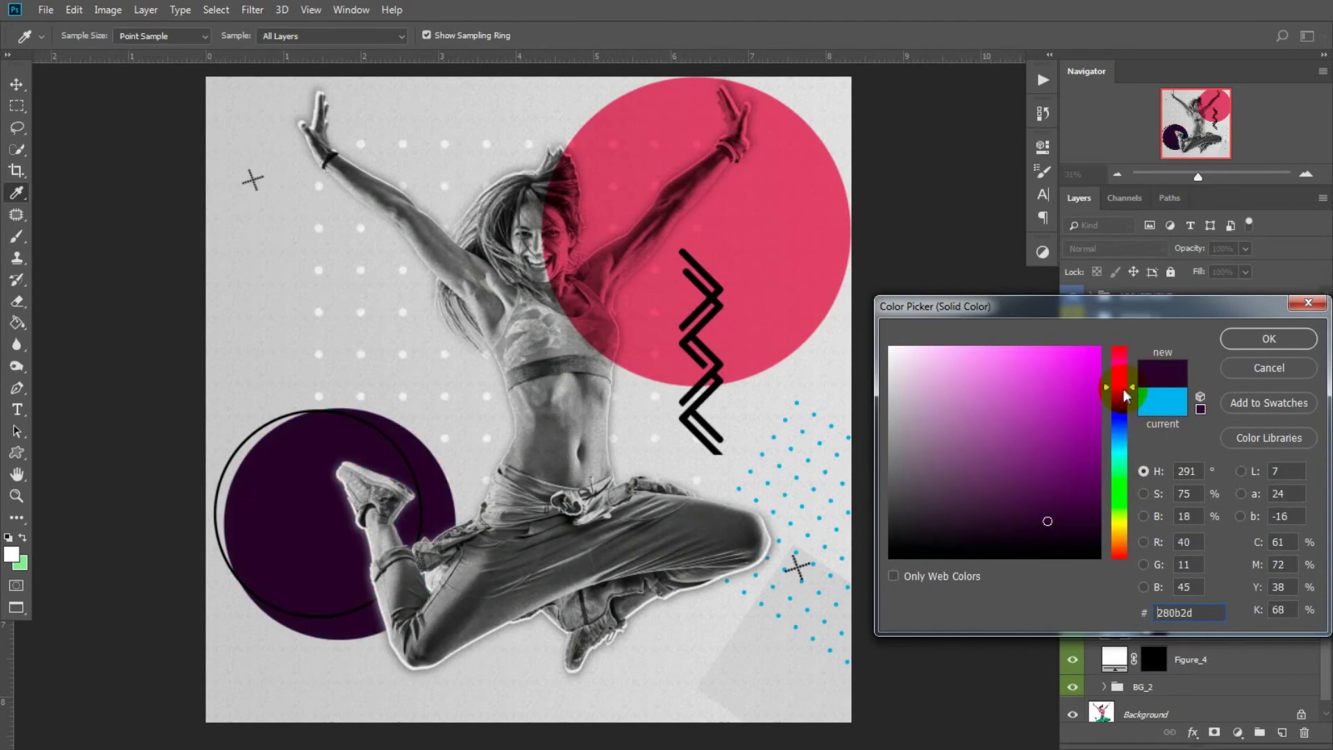
pyautogui.moveTo(1135, 383); pyautogui.dragTo(1109, 448)
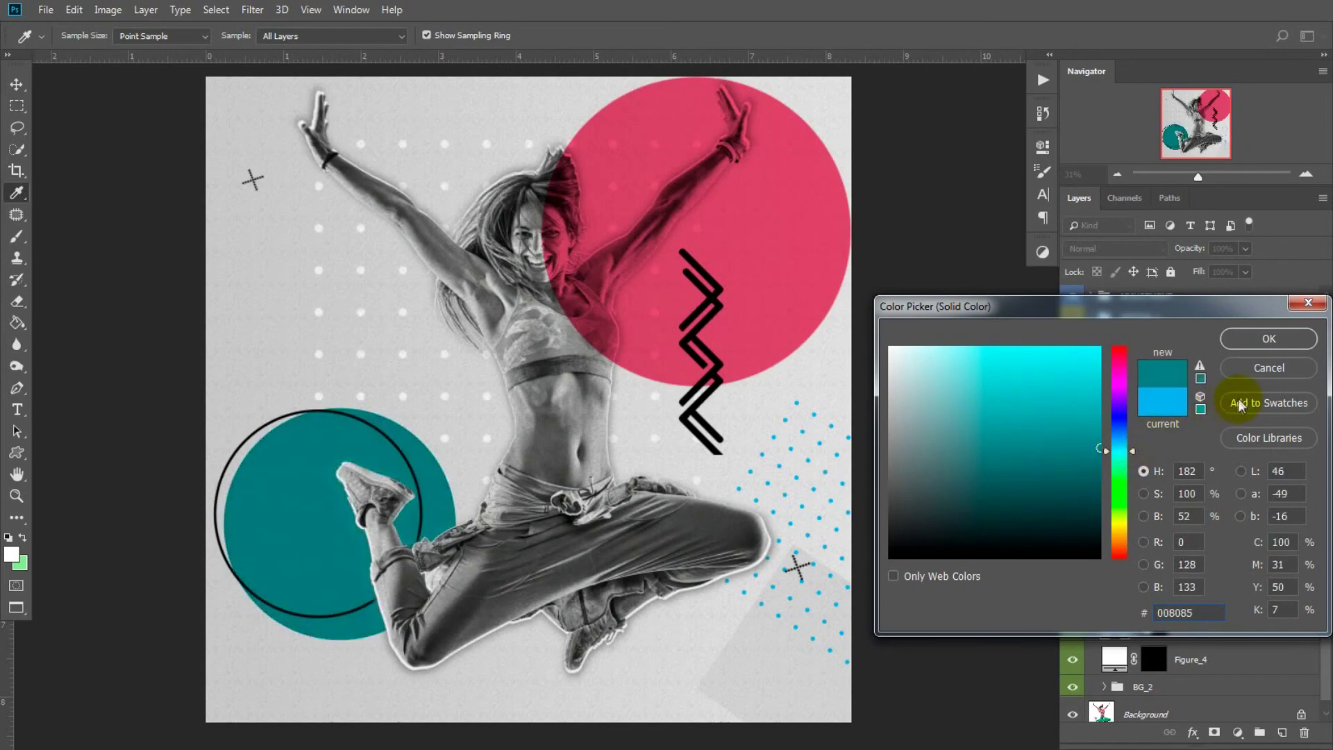
pyautogui.click(1269, 367)
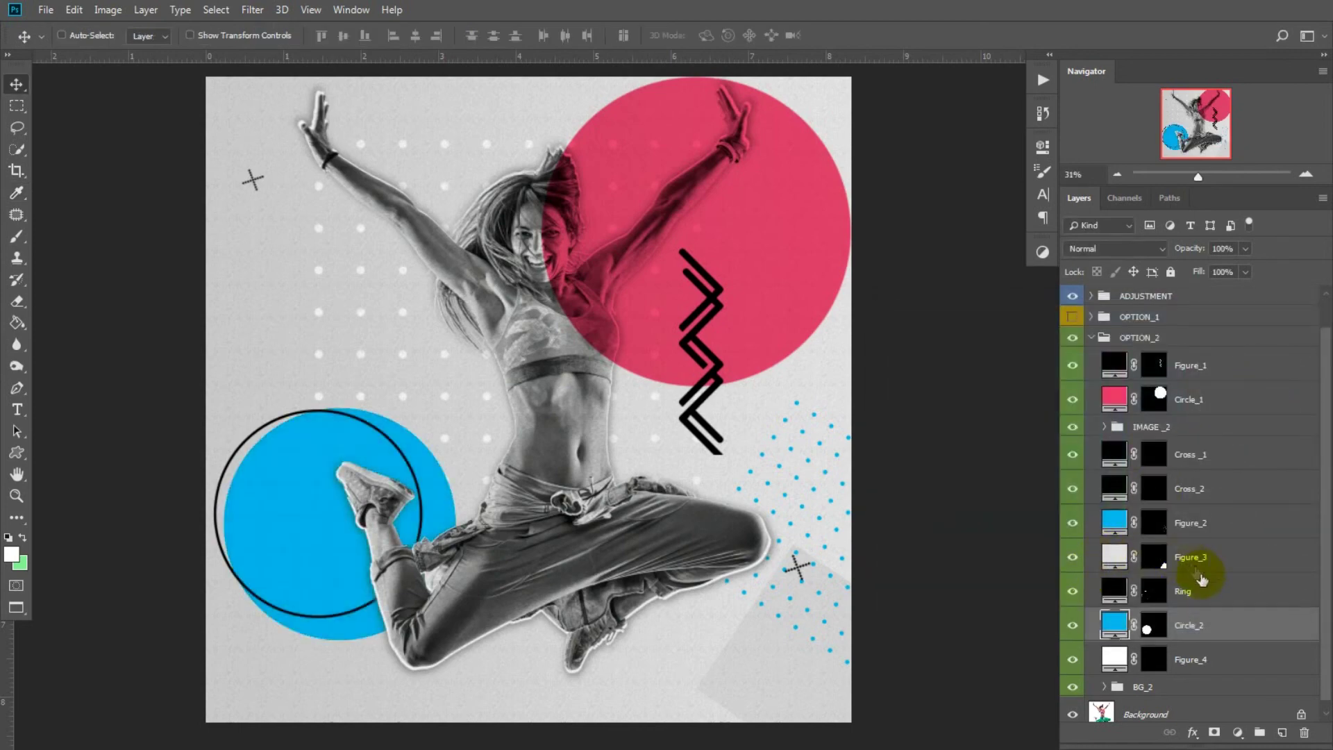
# - Move the Ring shape up and to the right over the blue circle, and scale it proportionally to 84%
pyautogui.click(1188, 590)
pyautogui.moveTo(297, 515); pyautogui.dragTo(445, 441)
pyautogui.click(75, 10)
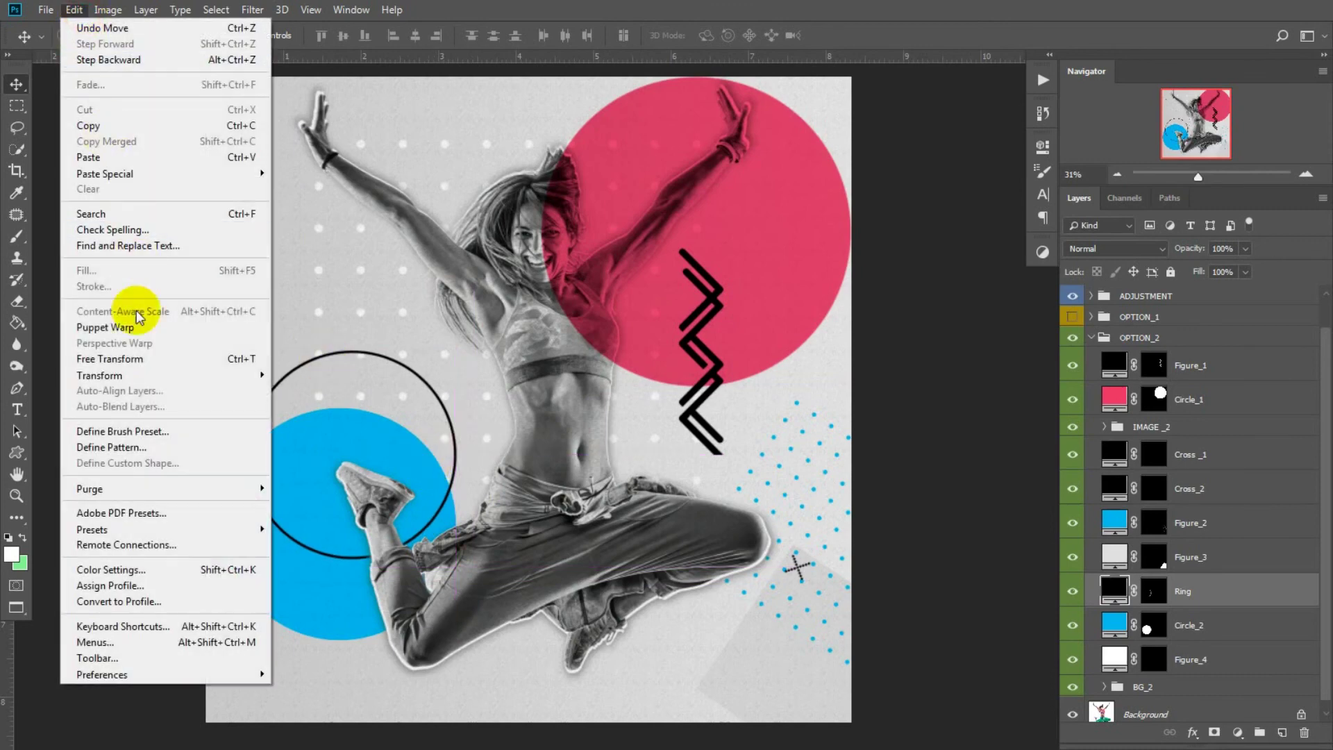
pyautogui.click(149, 359)
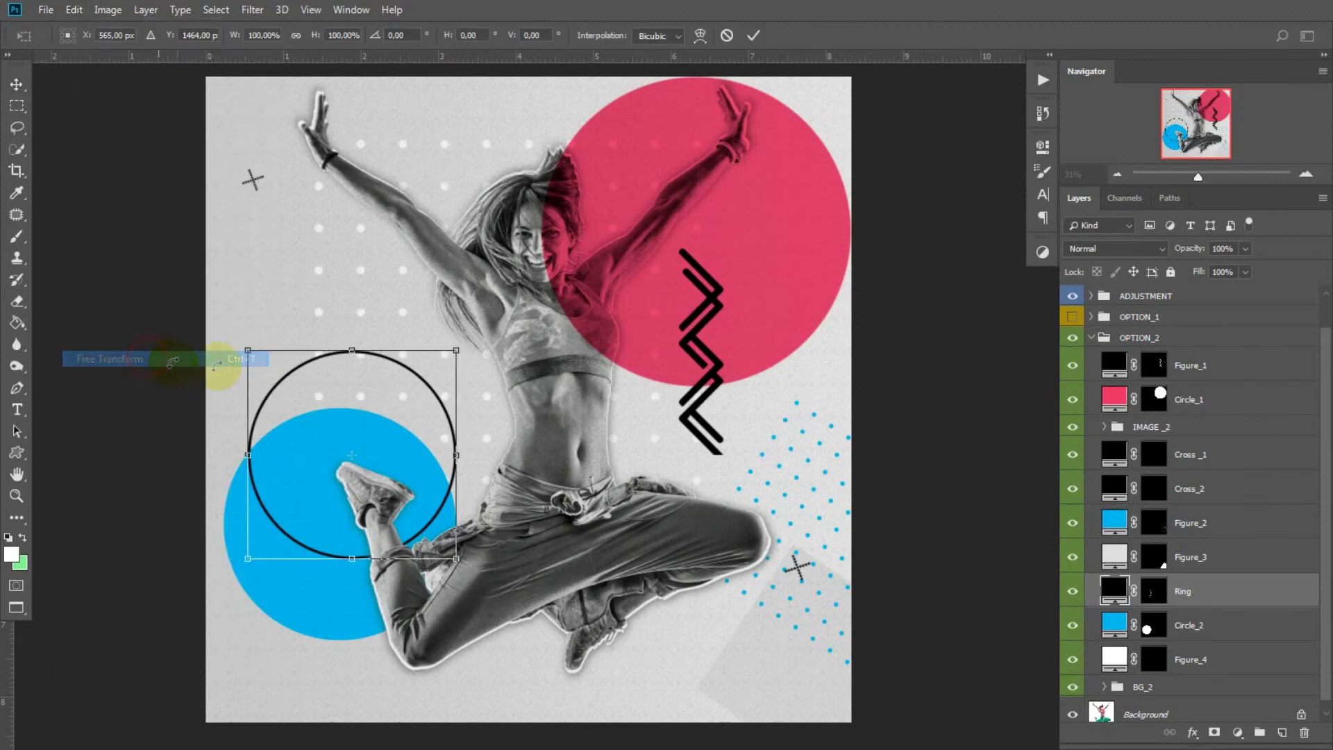
pyautogui.click(295, 36)
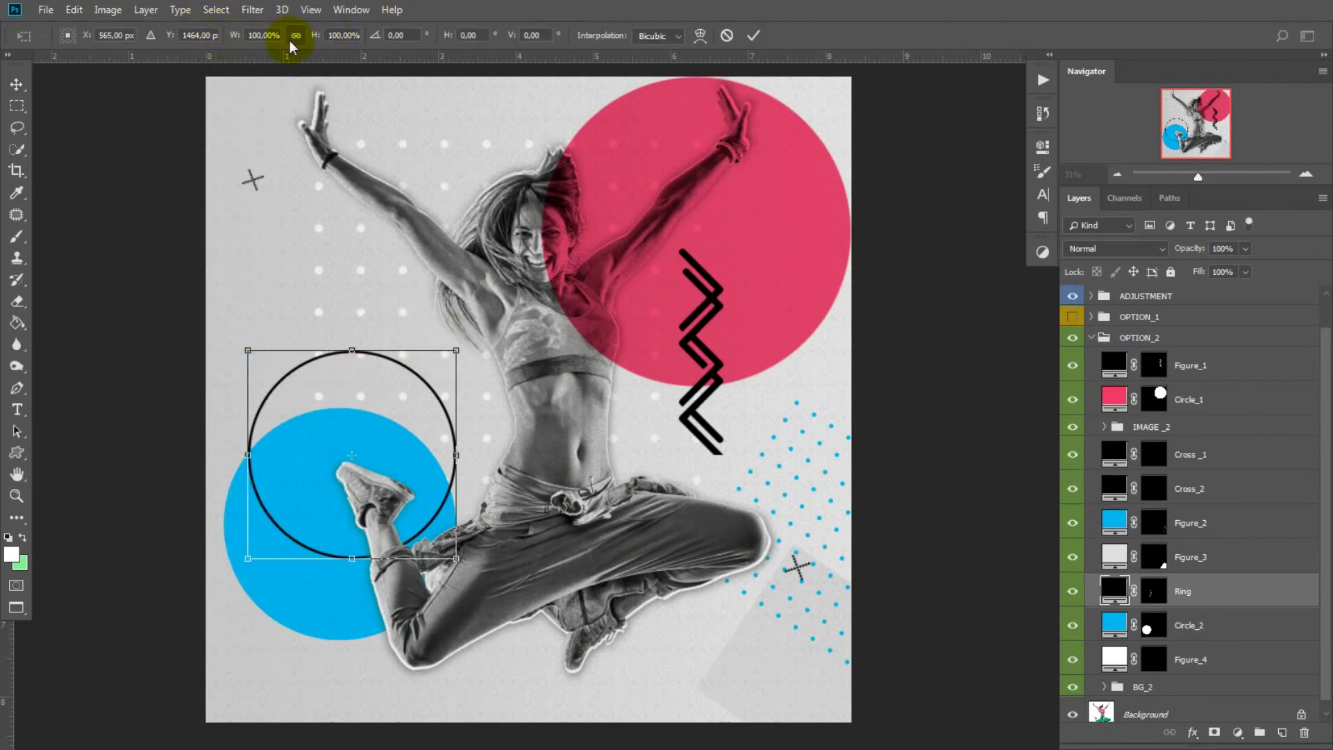
pyautogui.moveTo(455, 350); pyautogui.dragTo(426, 381)
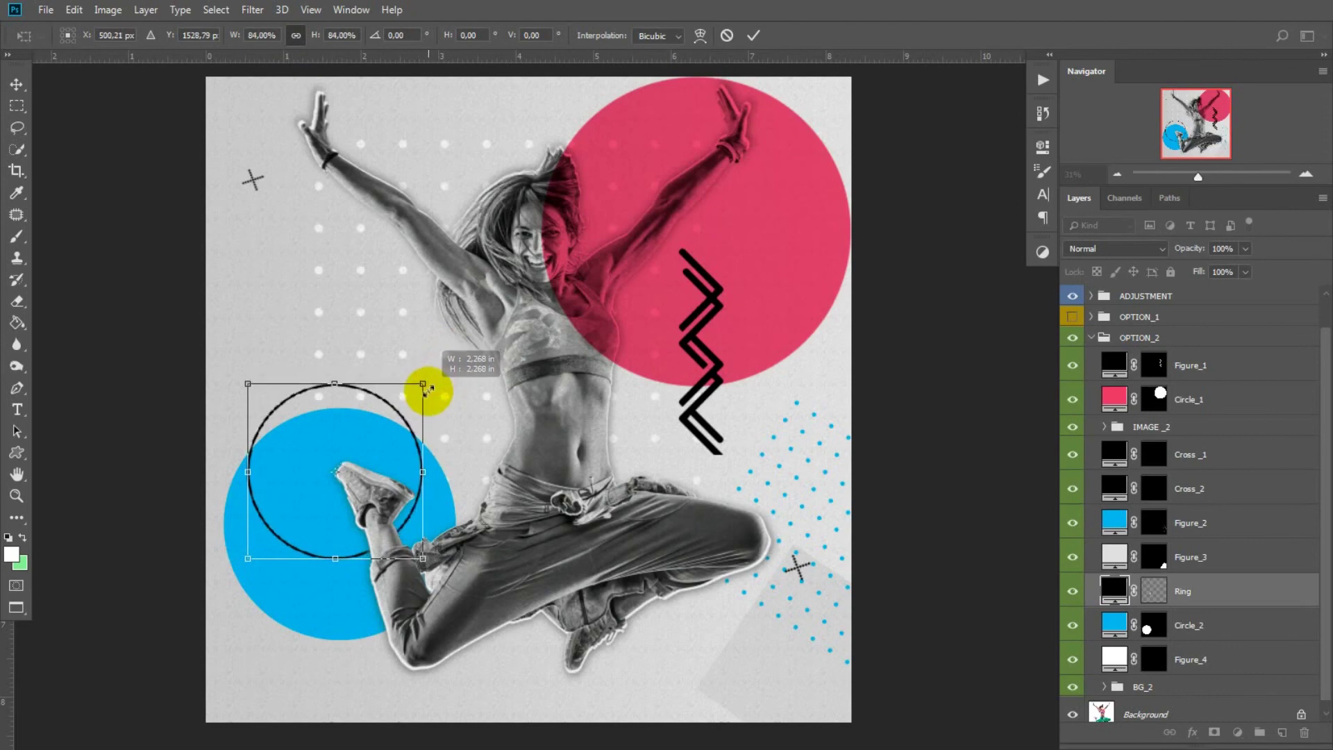
# - Reposition the scaled ring over the upper-left edge of the blue circle and apply the transform
pyautogui.moveTo(377, 425); pyautogui.dragTo(357, 401)
pyautogui.moveTo(548, 316); pyautogui.dragTo(768, 173)
pyautogui.moveTo(764, 234); pyautogui.dragTo(335, 463)
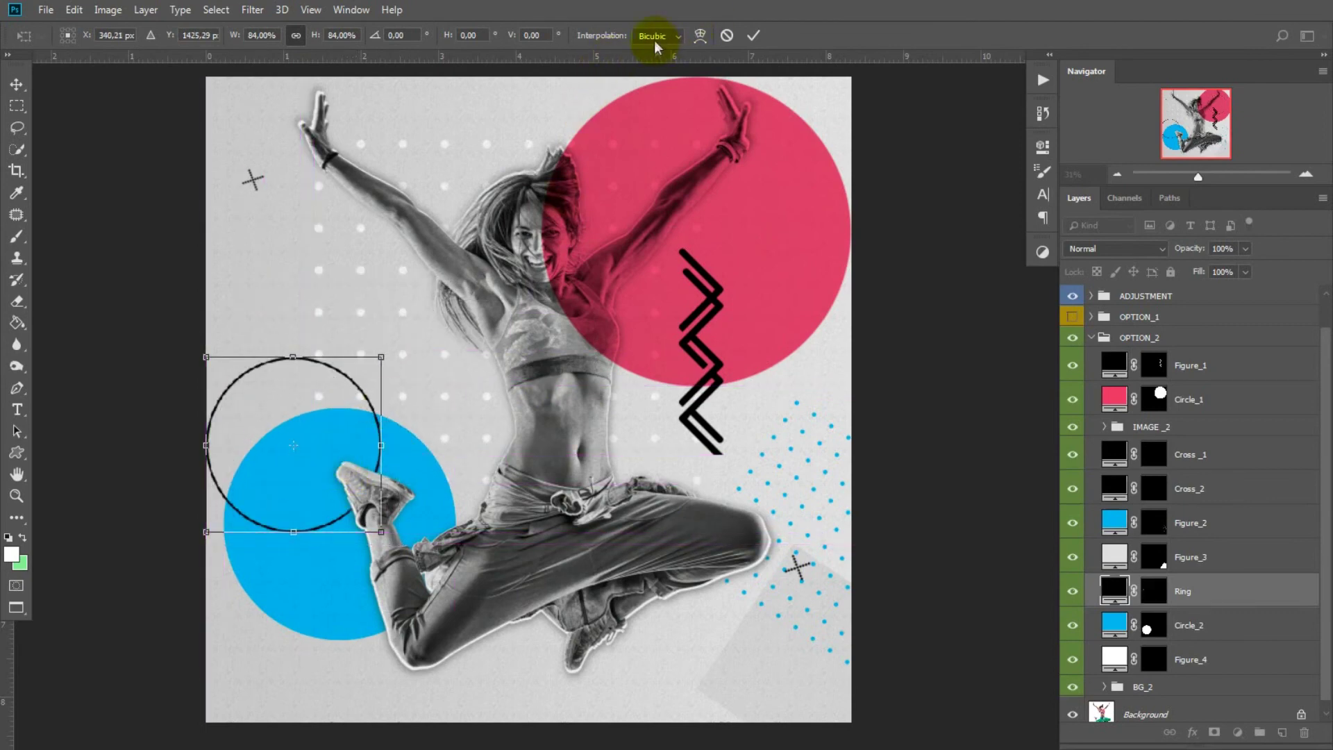
pyautogui.click(753, 34)
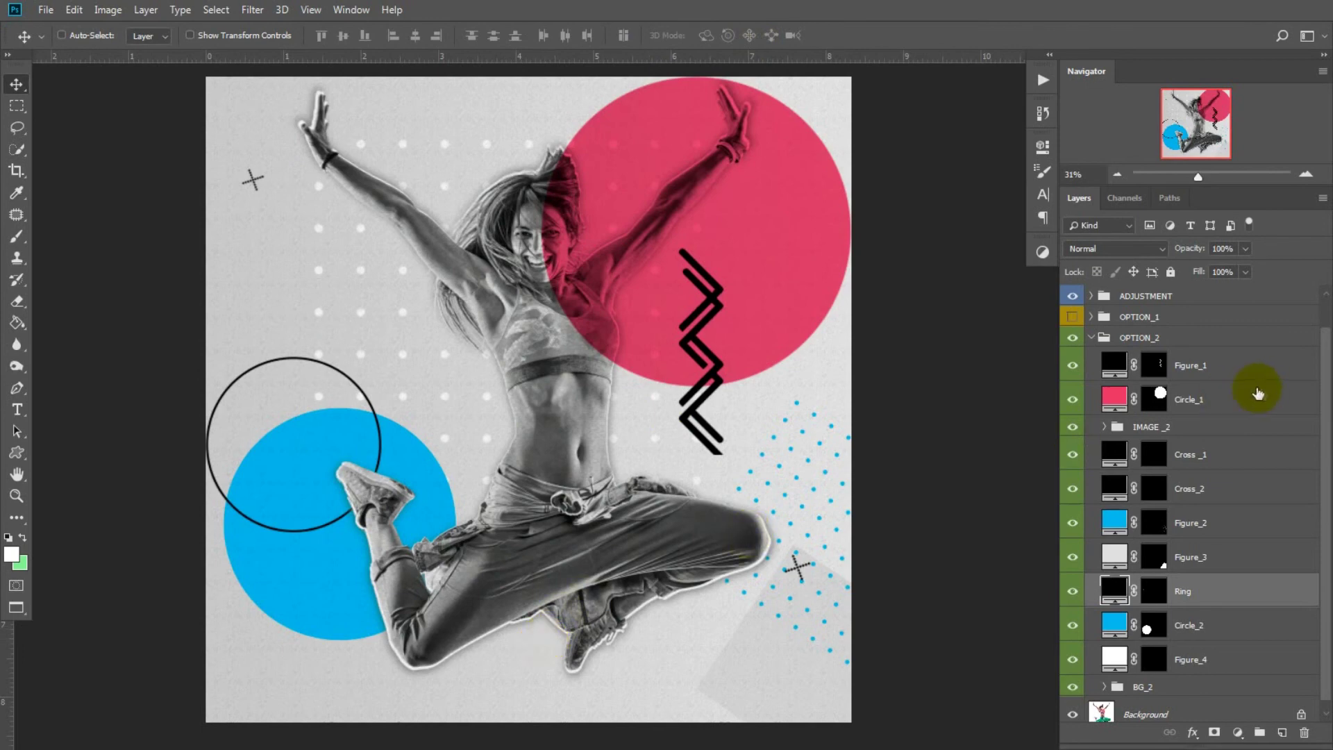
# - Expand the BG_2 group and select the Gradient Bg_2 layer
pyautogui.scroll(-1, 1185, 560)
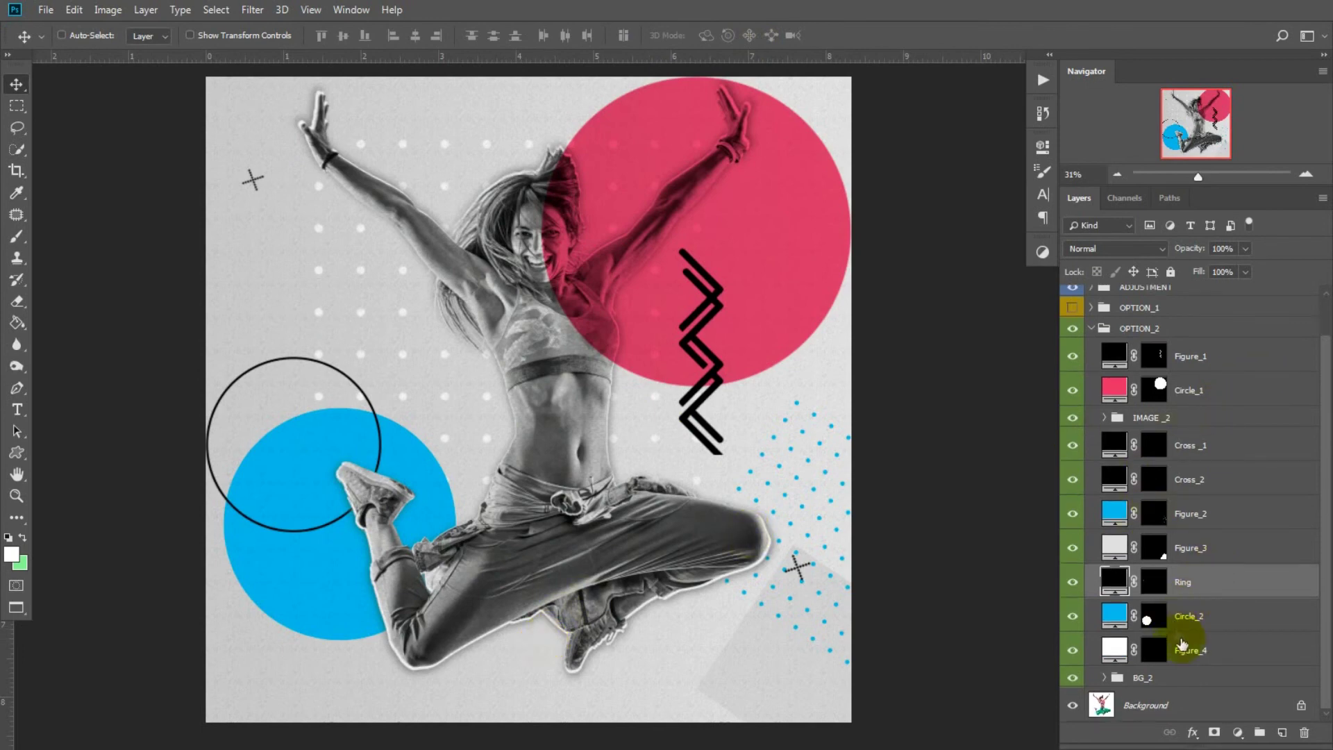
pyautogui.click(1099, 686)
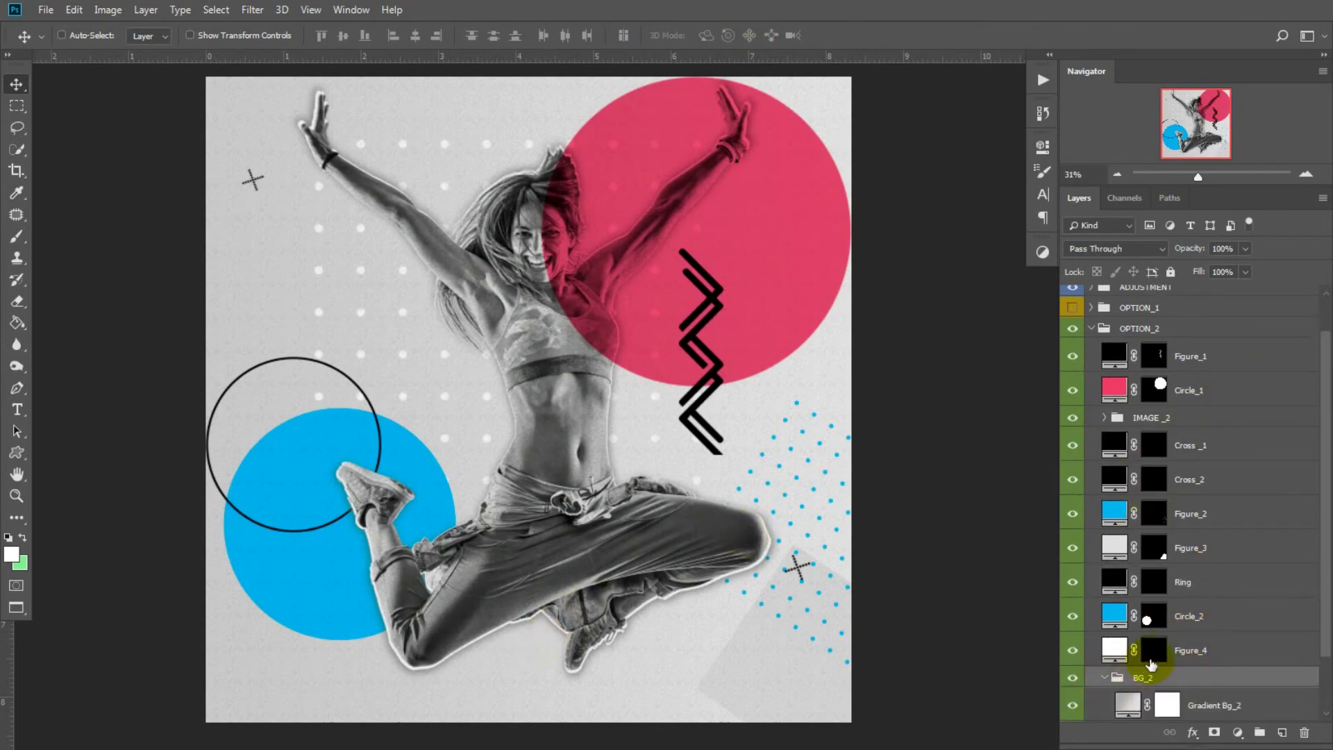
pyautogui.click(1104, 679)
pyautogui.click(1241, 636)
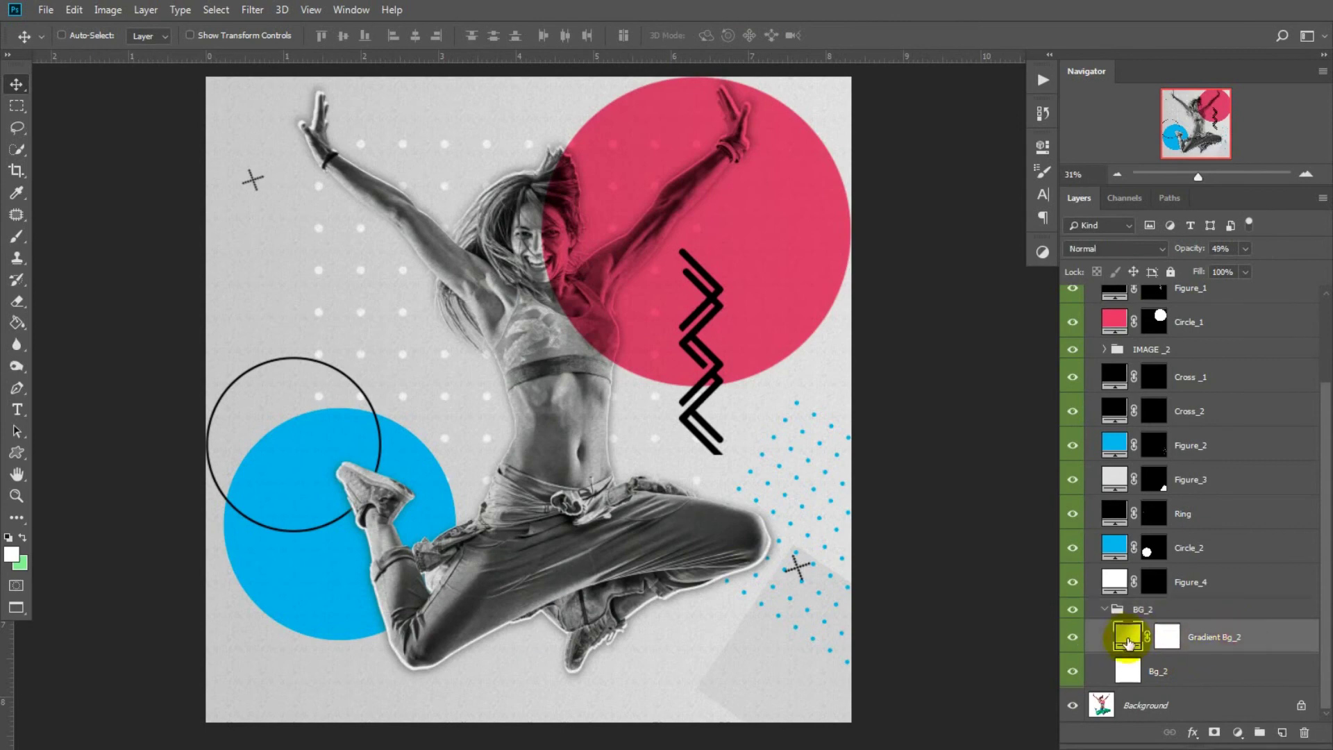
# - Try red ae0000, blue 0004ae and purple 6a00ae on the first stop of Gradient Bg_2 and a -28.07° angle, and discard the changes
pyautogui.doubleClick(1128, 639)
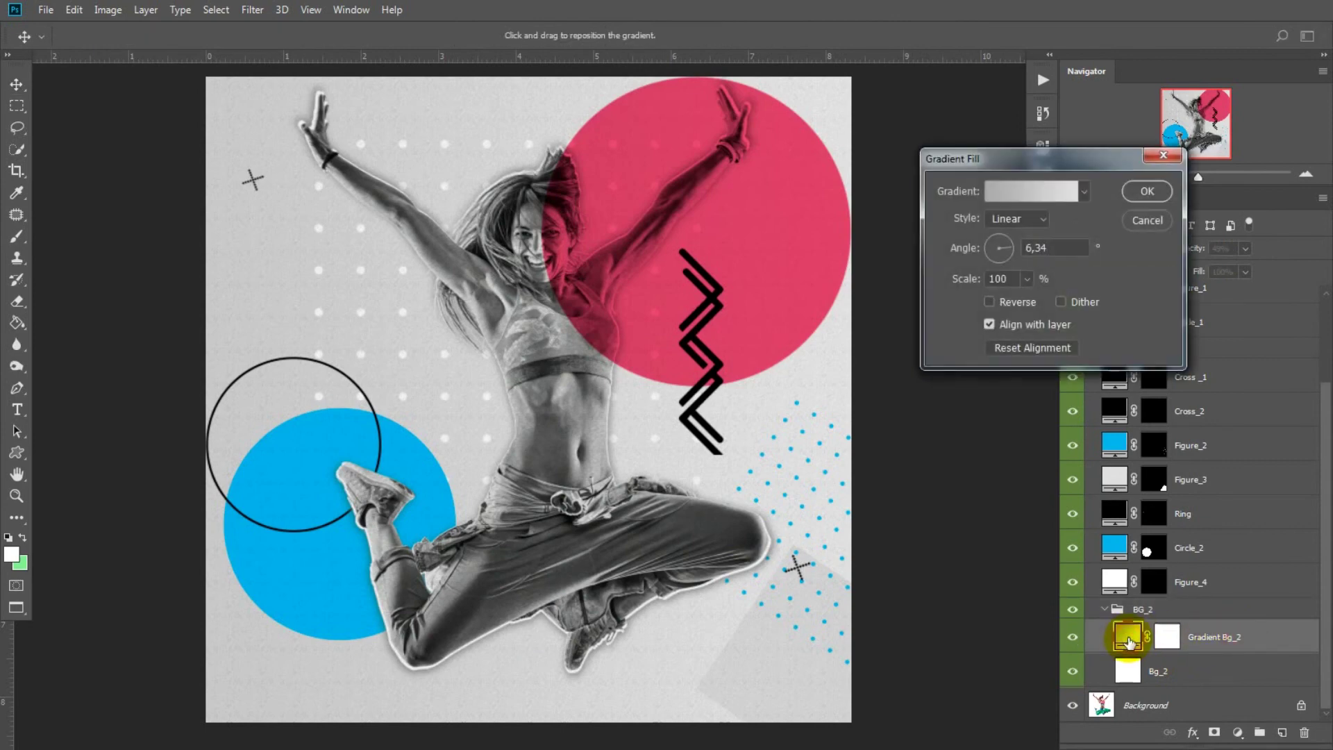
pyautogui.click(1023, 191)
pyautogui.click(947, 396)
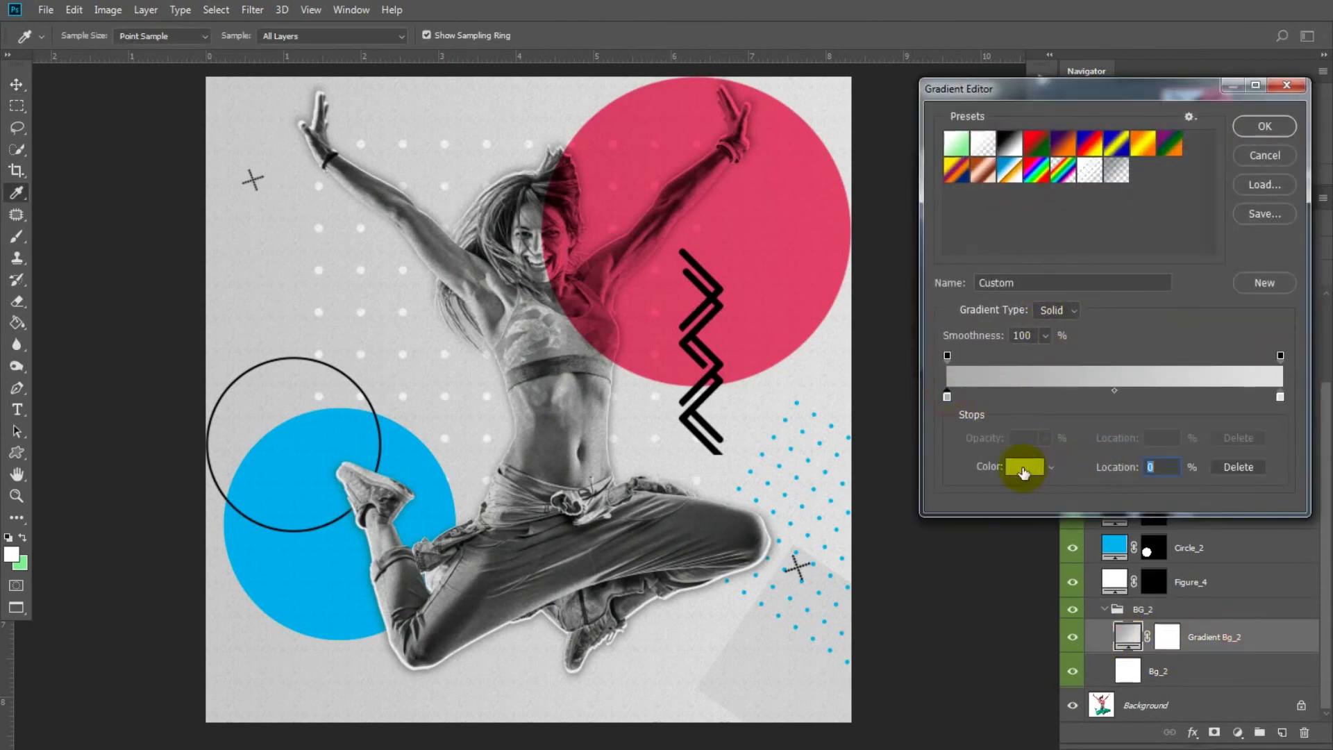
pyautogui.click(1023, 467)
pyautogui.click(1073, 440)
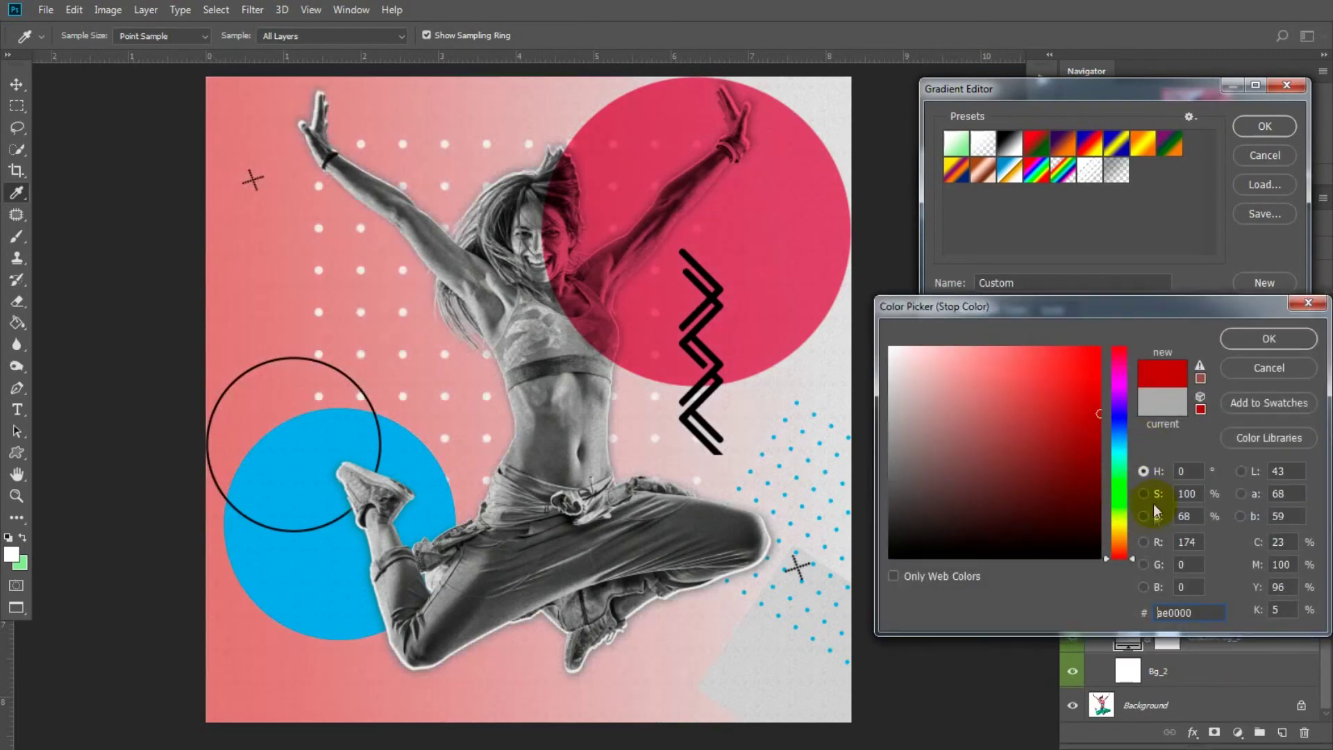
pyautogui.moveTo(1119, 553); pyautogui.dragTo(1127, 418)
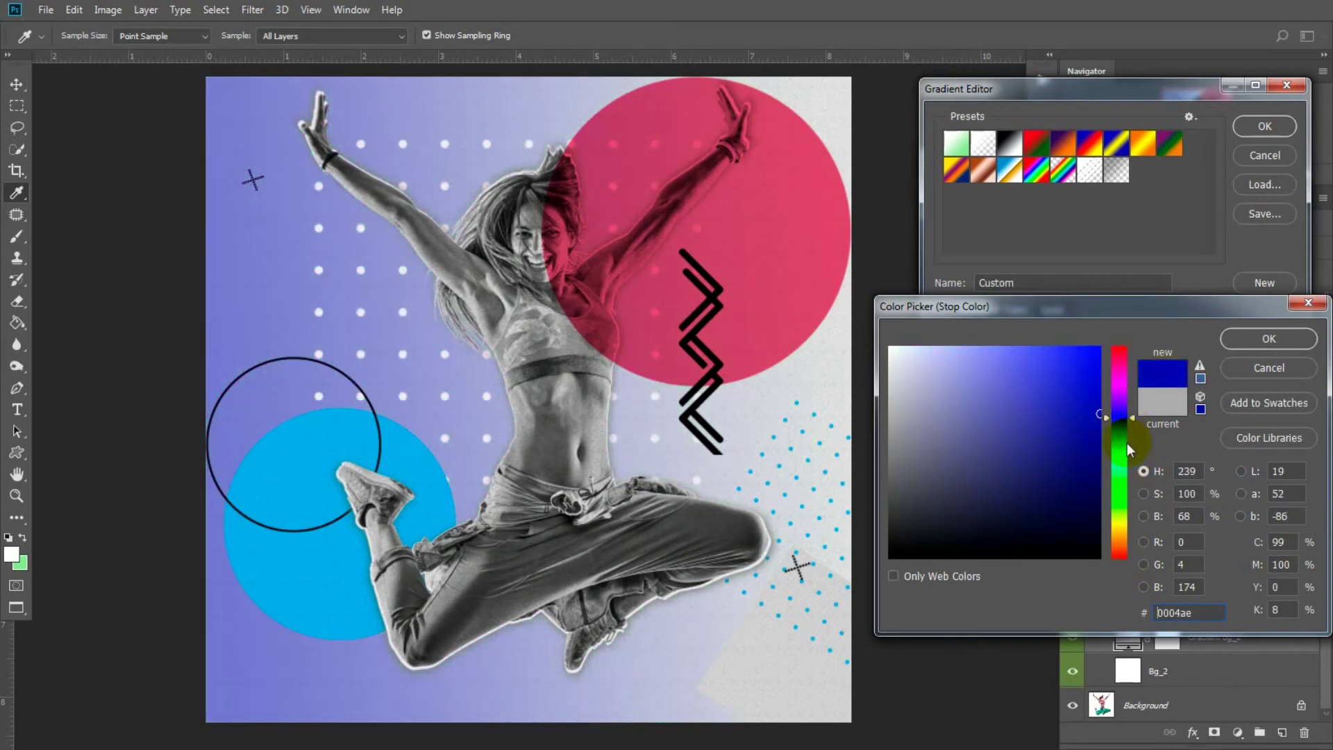
pyautogui.moveTo(1127, 418); pyautogui.dragTo(1127, 394)
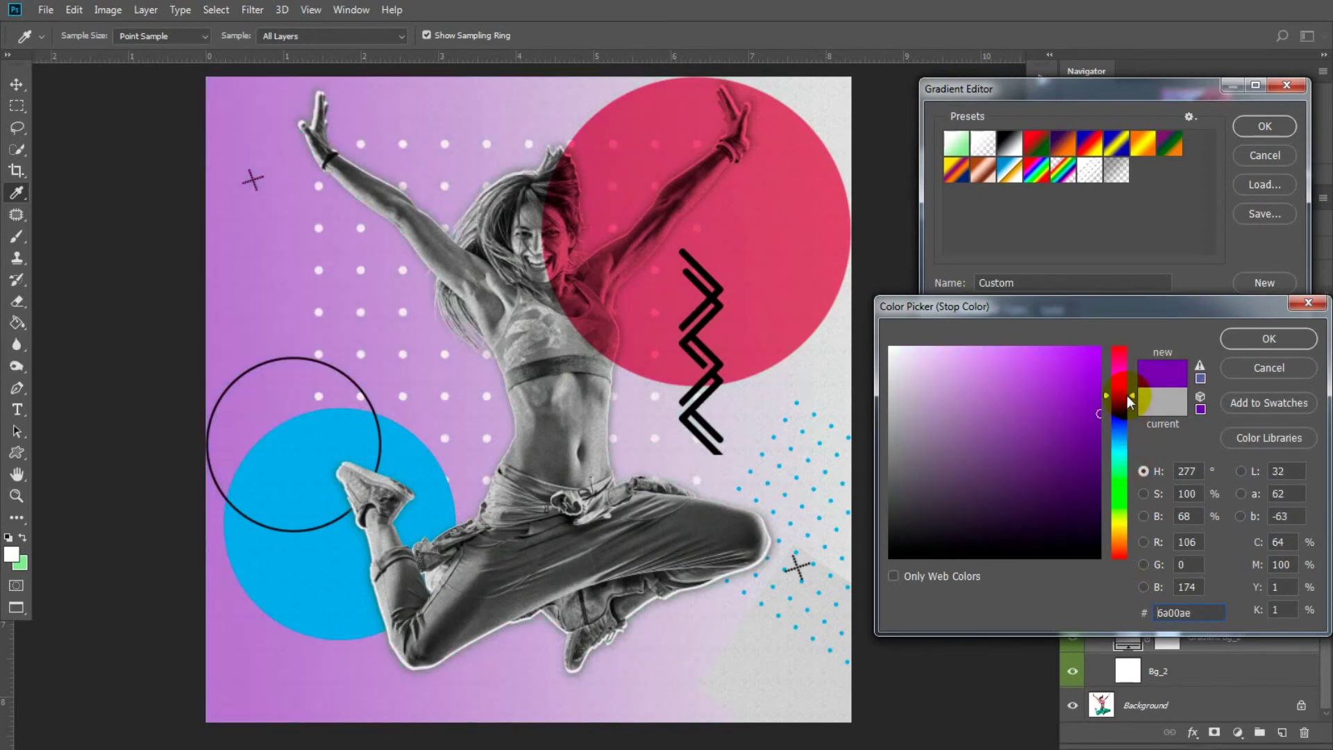
pyautogui.click(1294, 369)
pyautogui.click(1290, 368)
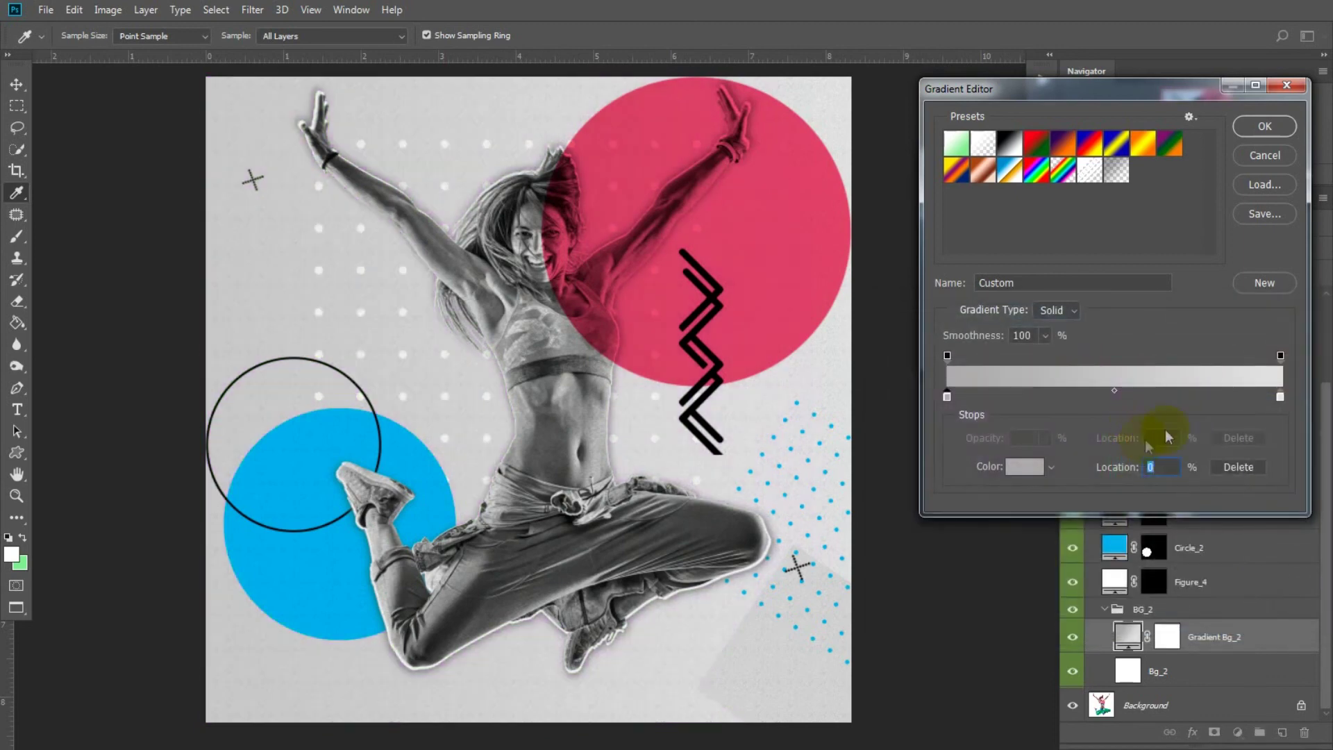
pyautogui.click(1257, 150)
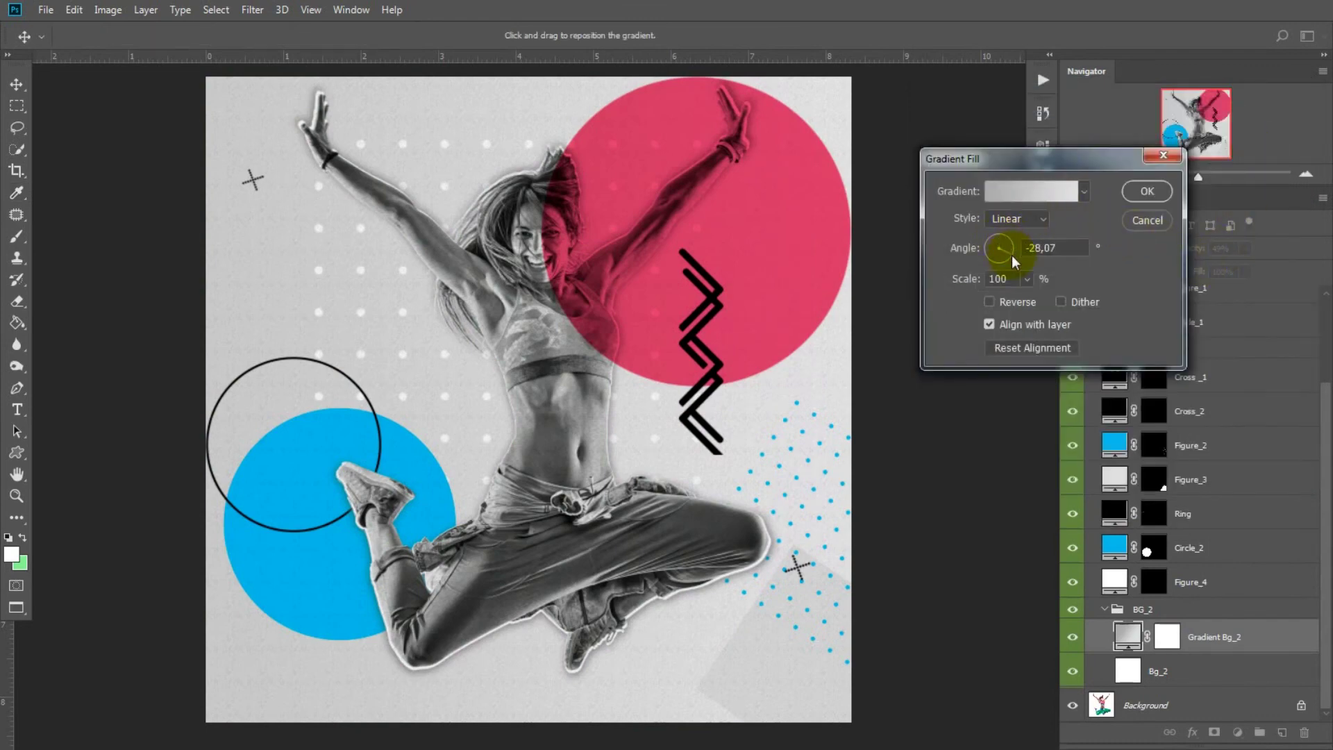
pyautogui.click(1149, 220)
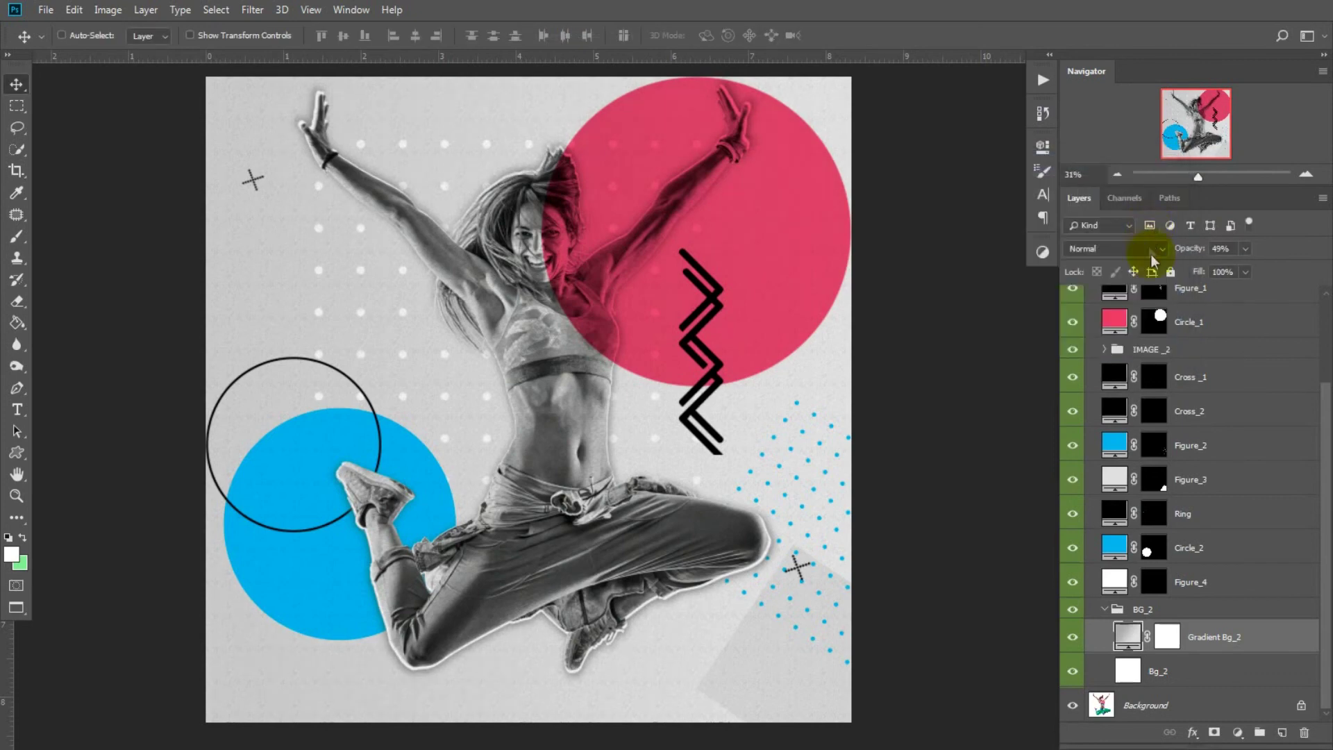
# - Collapse the OPTION_2 group
pyautogui.scroll(3, 1155, 417)
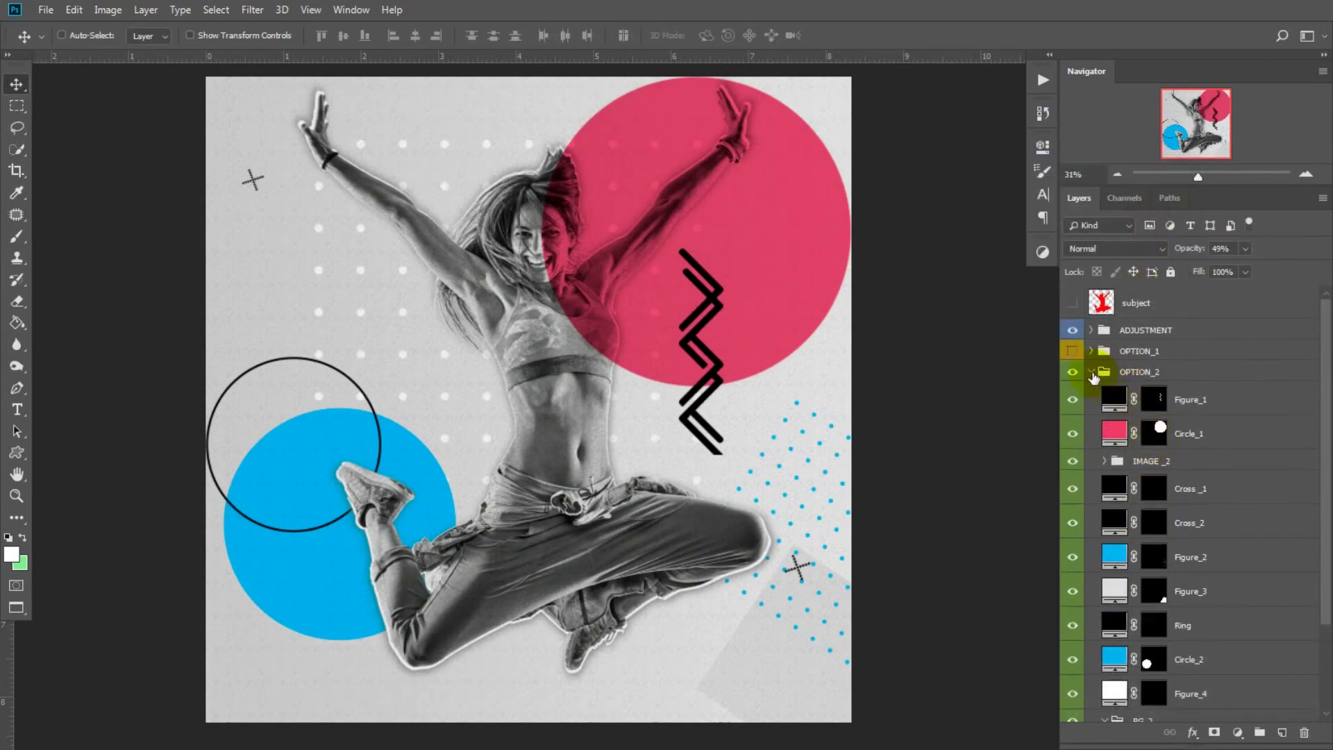
pyautogui.click(1092, 373)
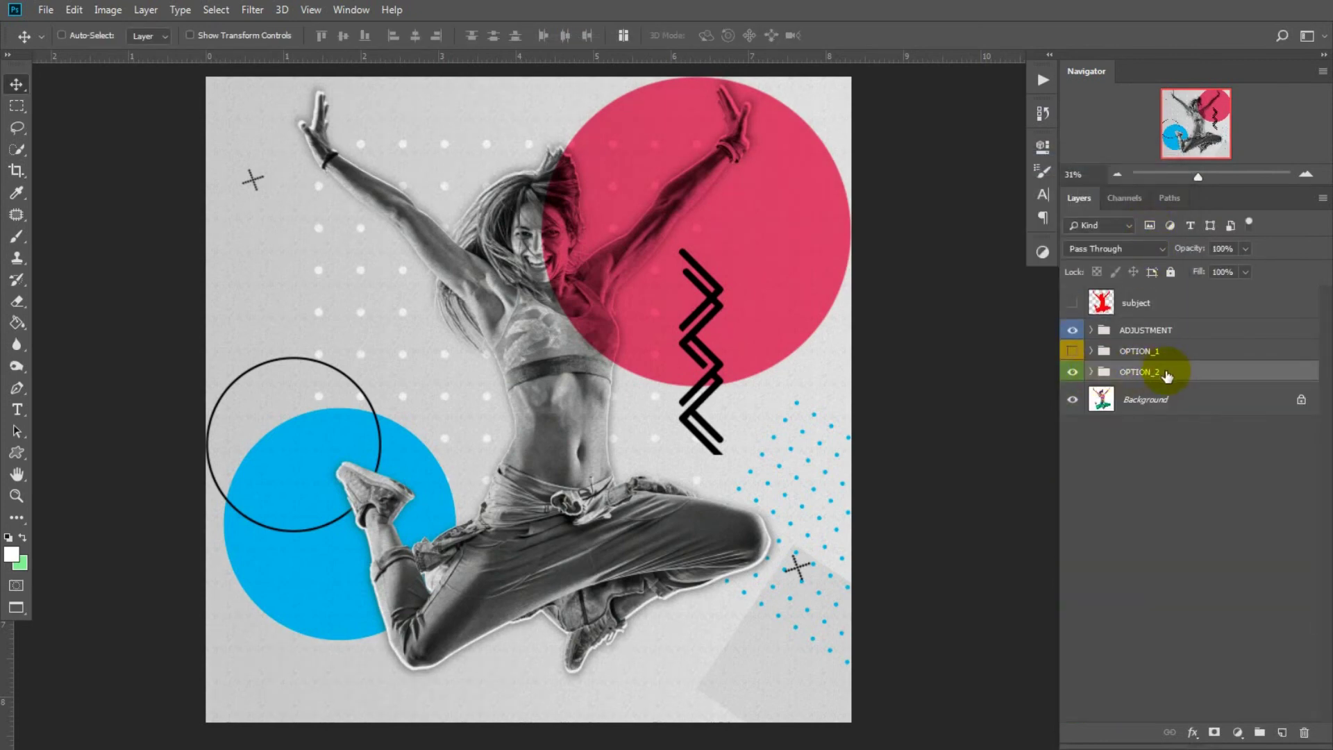